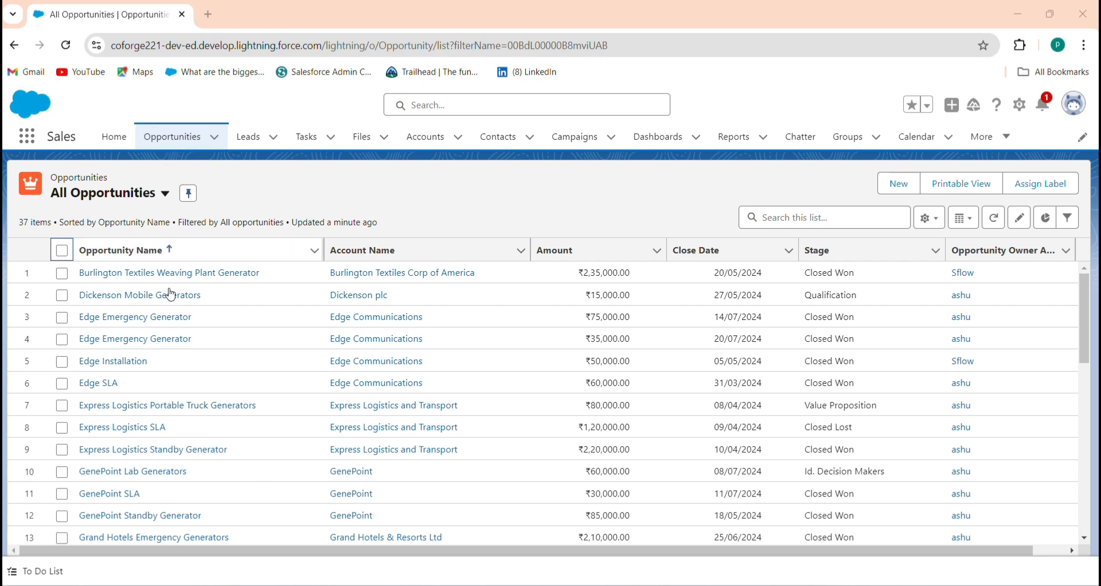
# - Select Dickenson Mobile Generators and both Edge Emergency Generator records in the All Opportunities list
pyautogui.scroll(-10, 155, 309)
pyautogui.scroll(10, 156, 355)
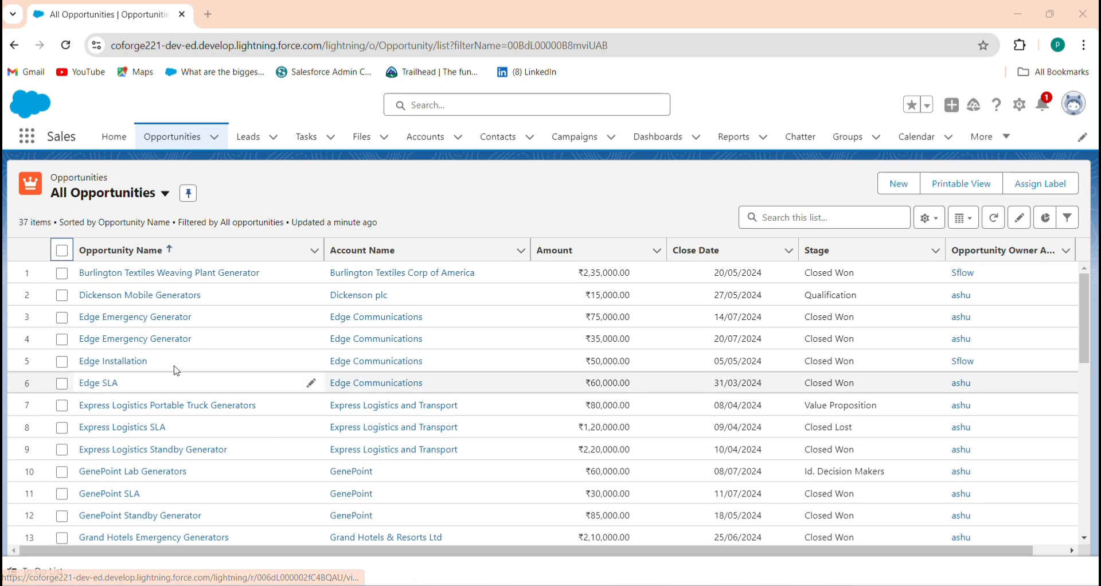
pyautogui.click(63, 253)
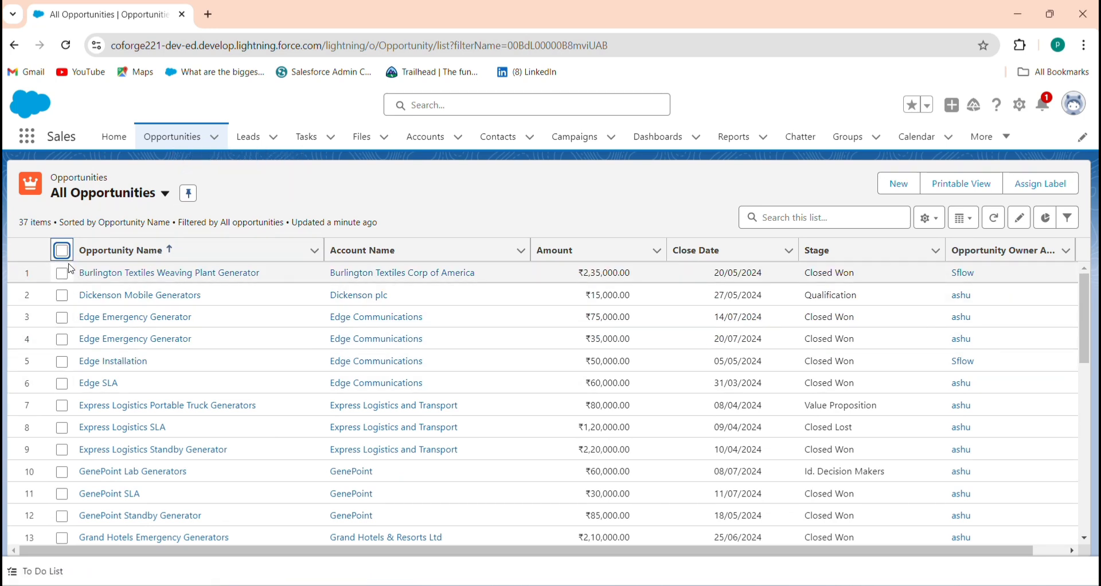
pyautogui.click(63, 252)
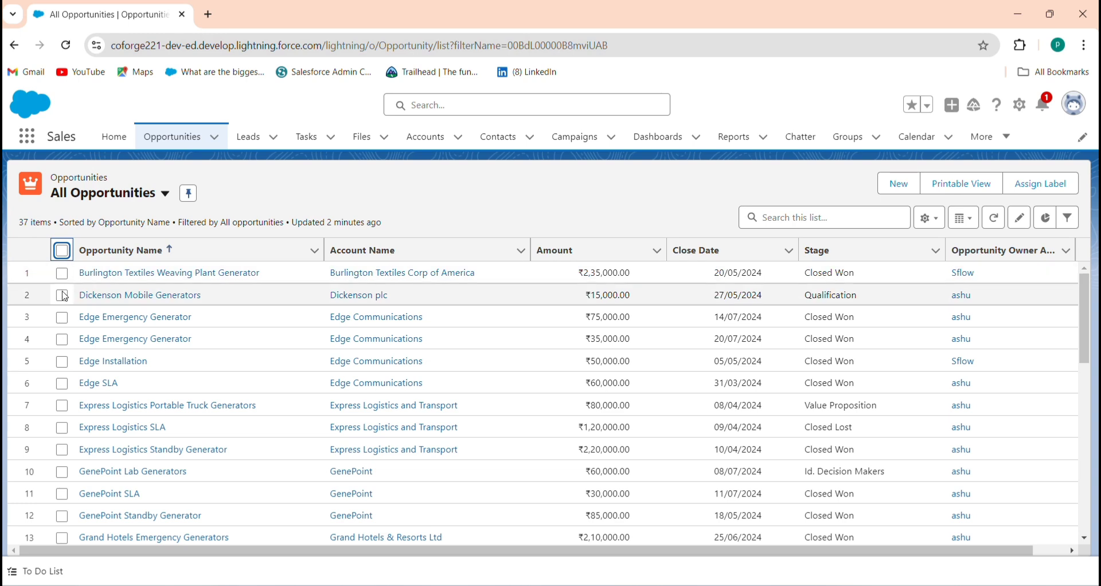
pyautogui.click(62, 295)
pyautogui.click(62, 318)
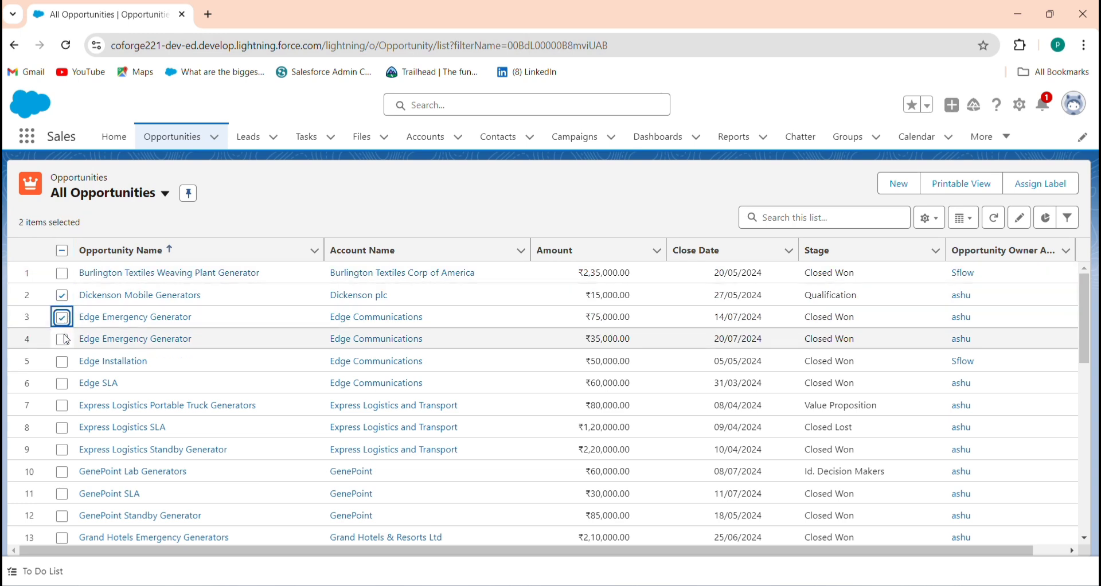
pyautogui.click(62, 340)
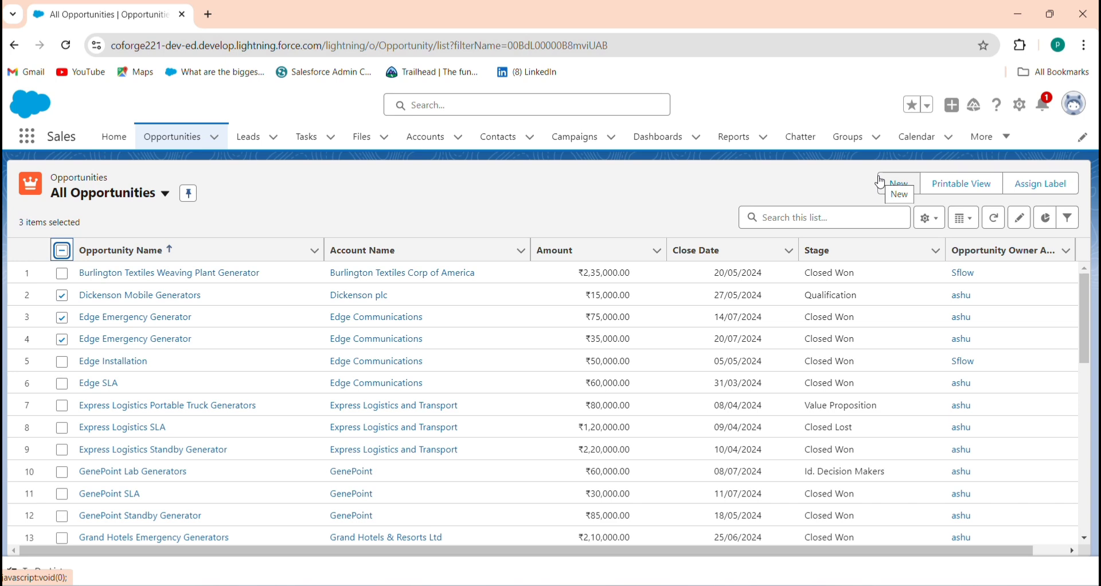
# - Go to Setup for the current app and start creating a new custom object
pyautogui.click(1024, 105)
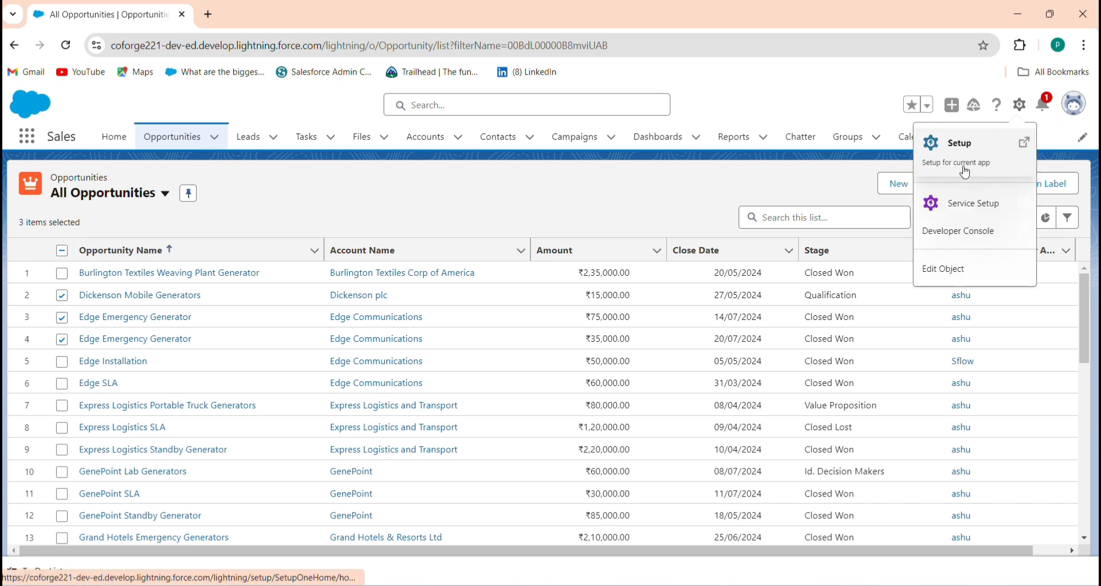
pyautogui.click(967, 173)
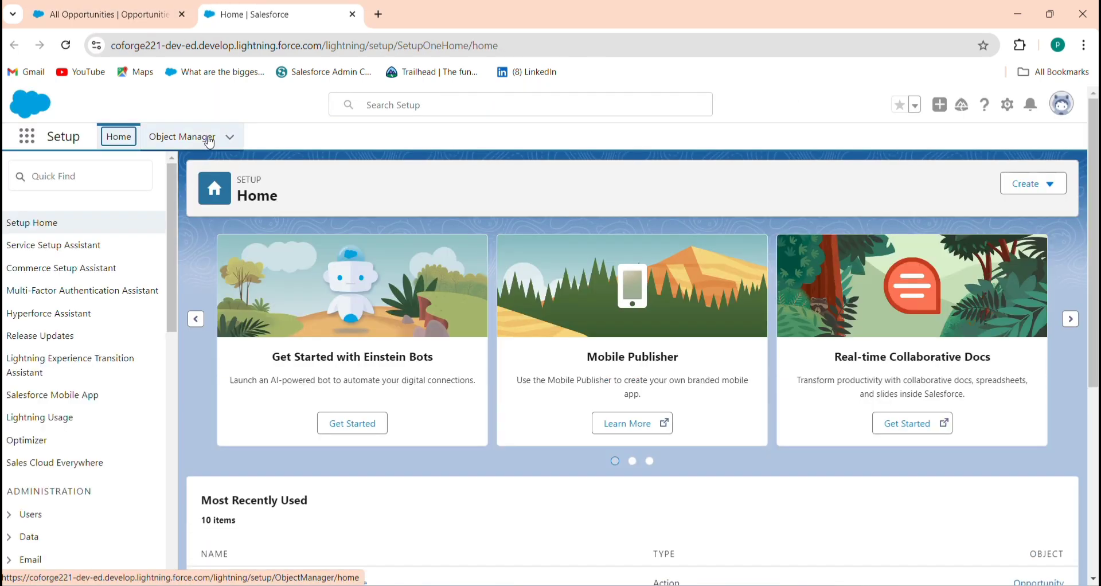
pyautogui.click(206, 142)
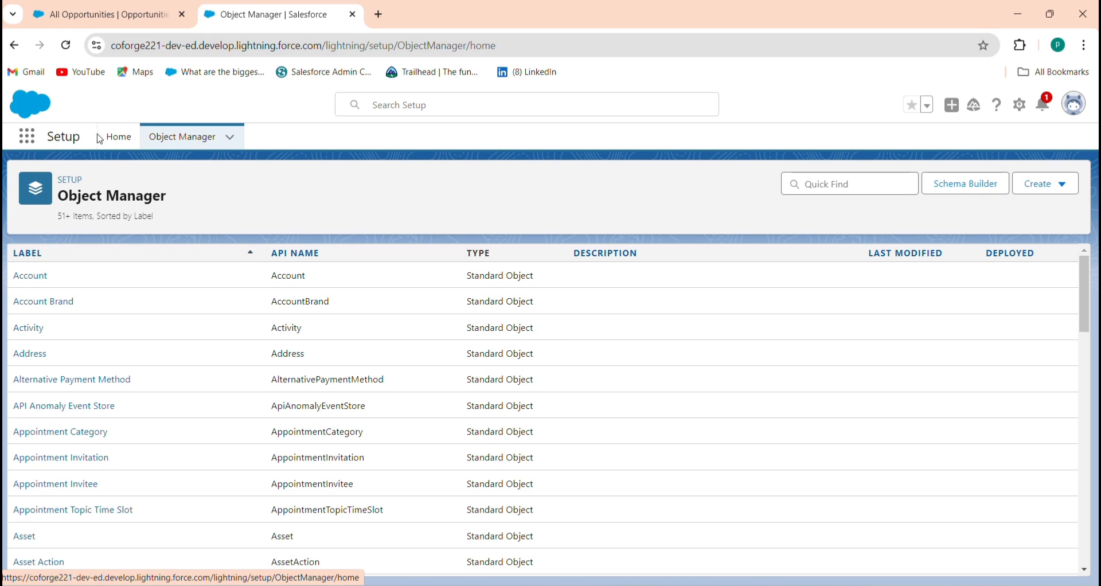
pyautogui.click(101, 138)
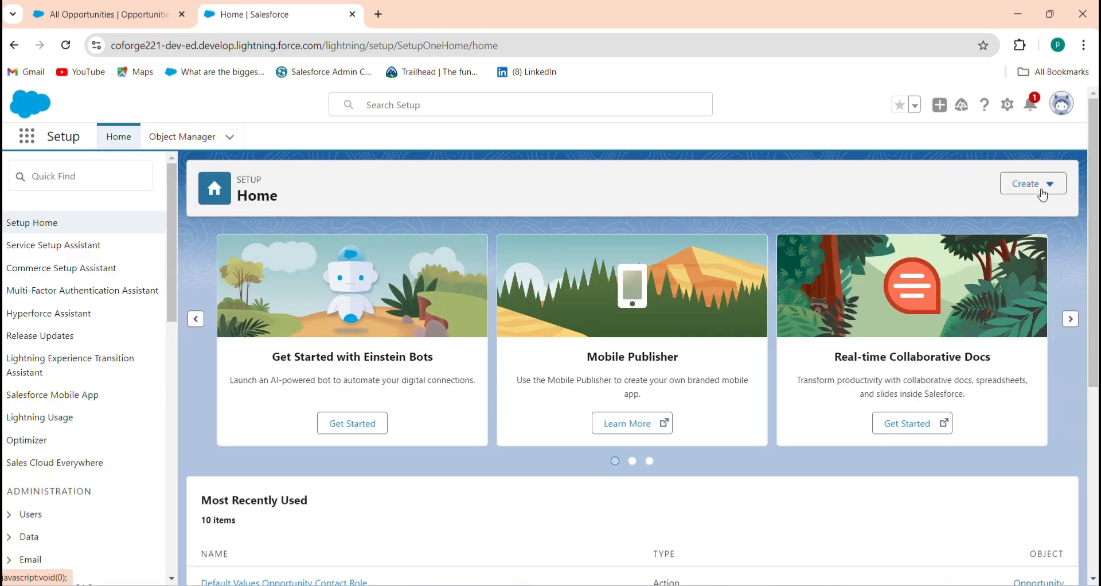
pyautogui.click(1045, 196)
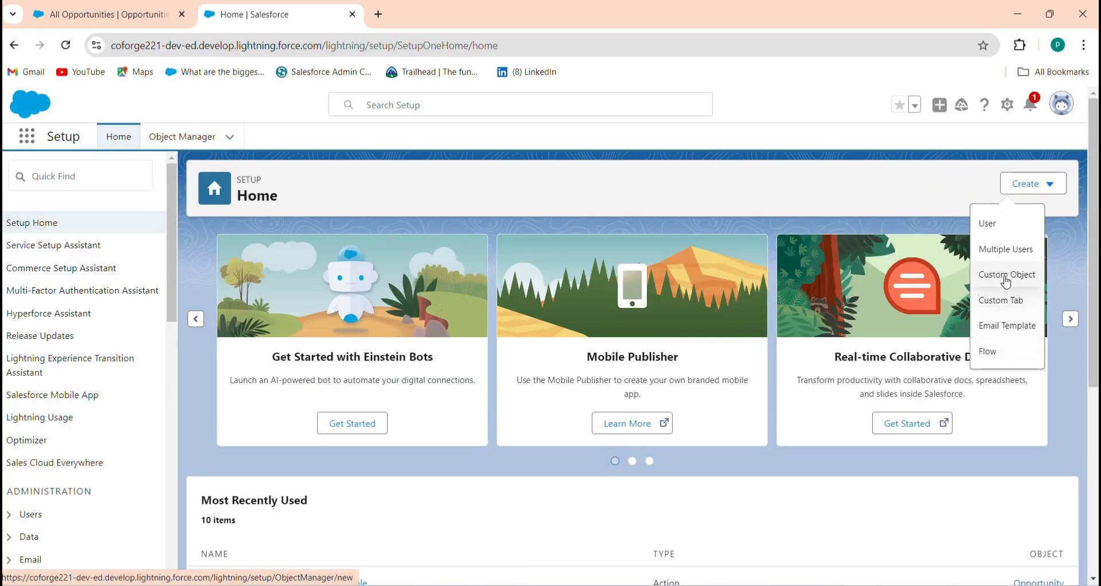
pyautogui.click(1008, 276)
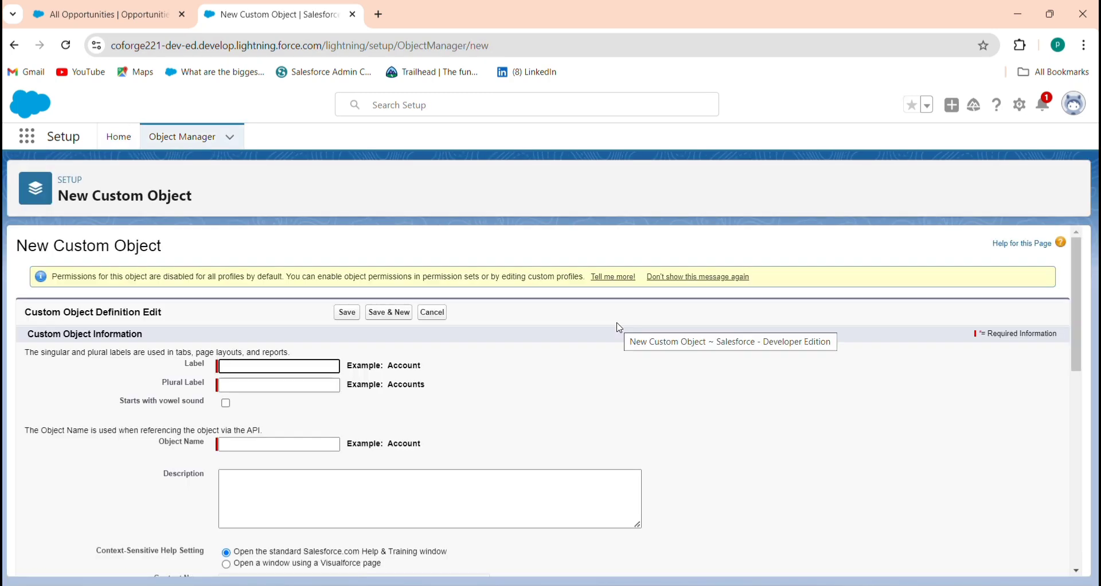
# - Set both the singular and plural labels of the custom object to Duplicate opportunity
pyautogui.click(302, 368)
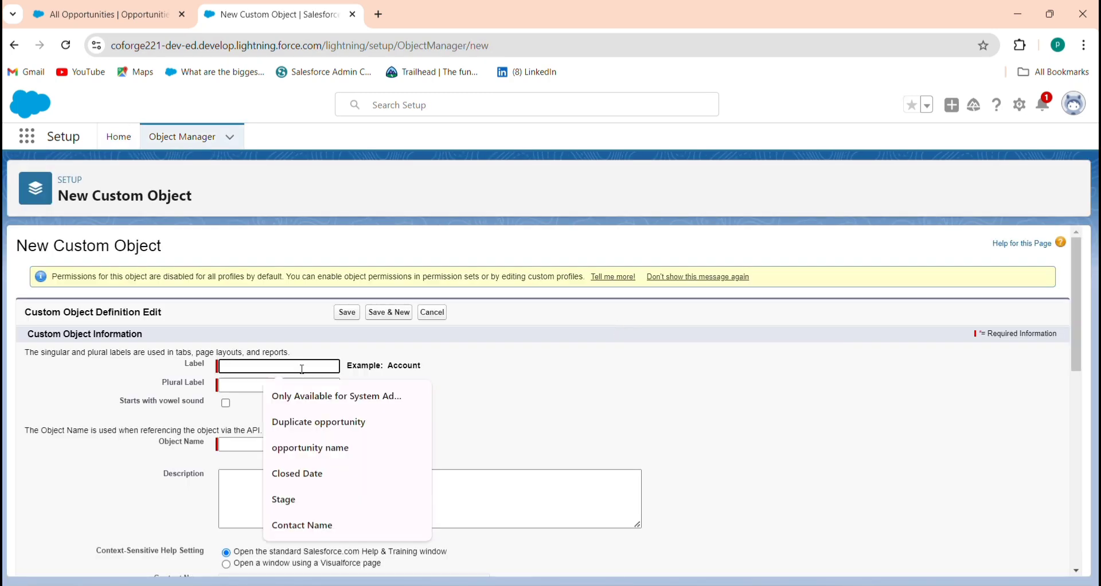
pyautogui.click(296, 426)
pyautogui.click(281, 386)
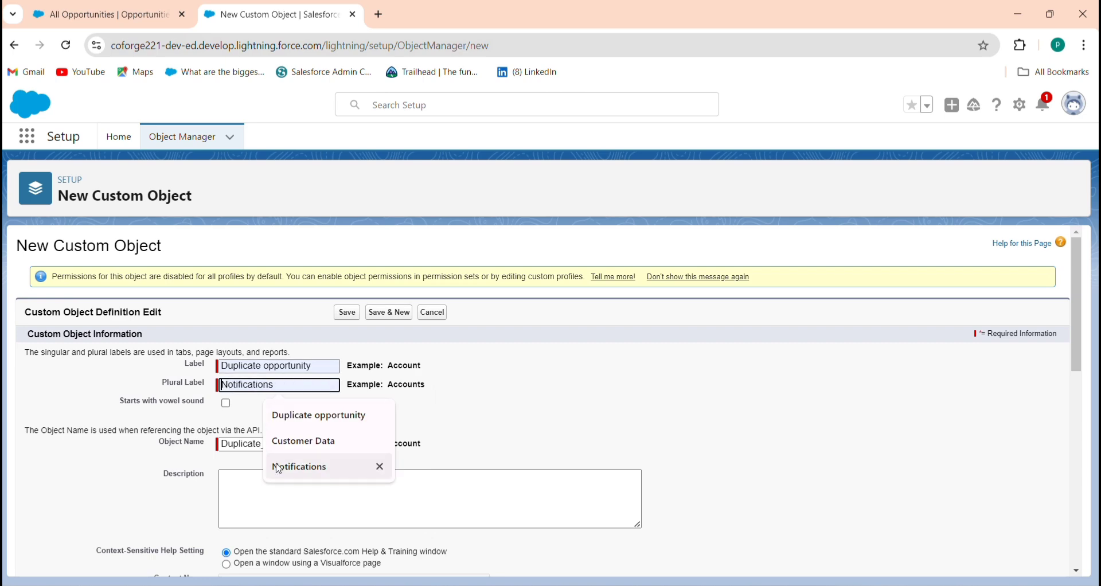
# - Make the record name an Auto Number with display format Dp-{0000} and starting number 1
pyautogui.scroll(-5, 303, 456)
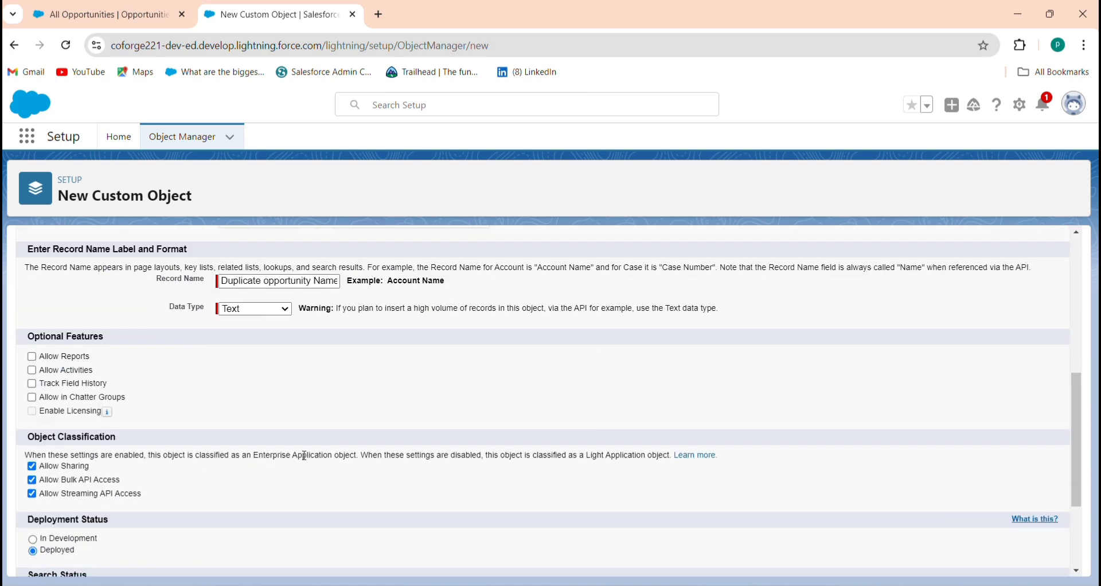
pyautogui.click(258, 309)
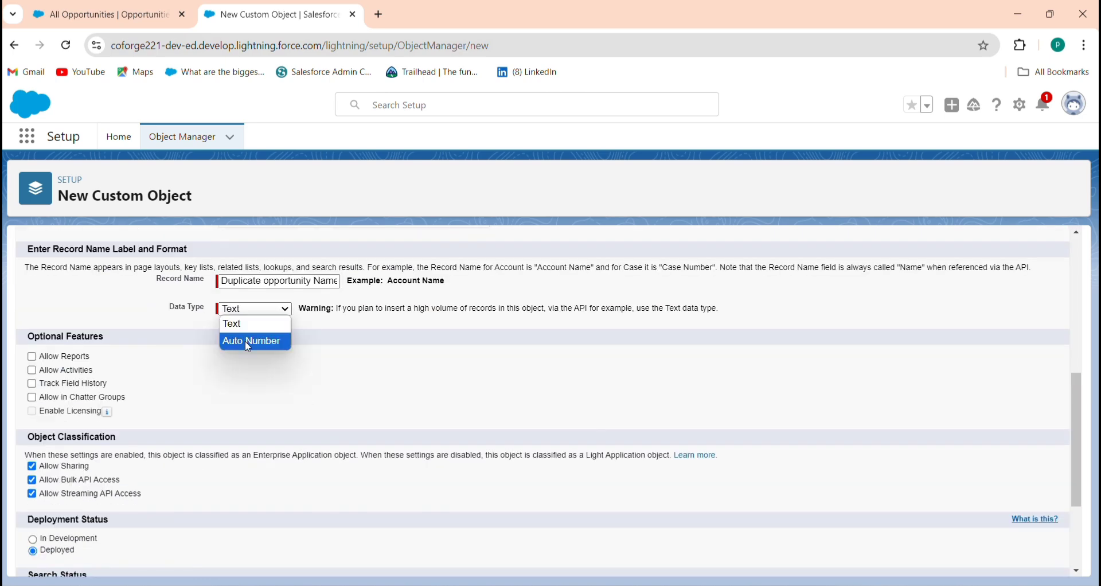
pyautogui.click(252, 341)
pyautogui.click(250, 326)
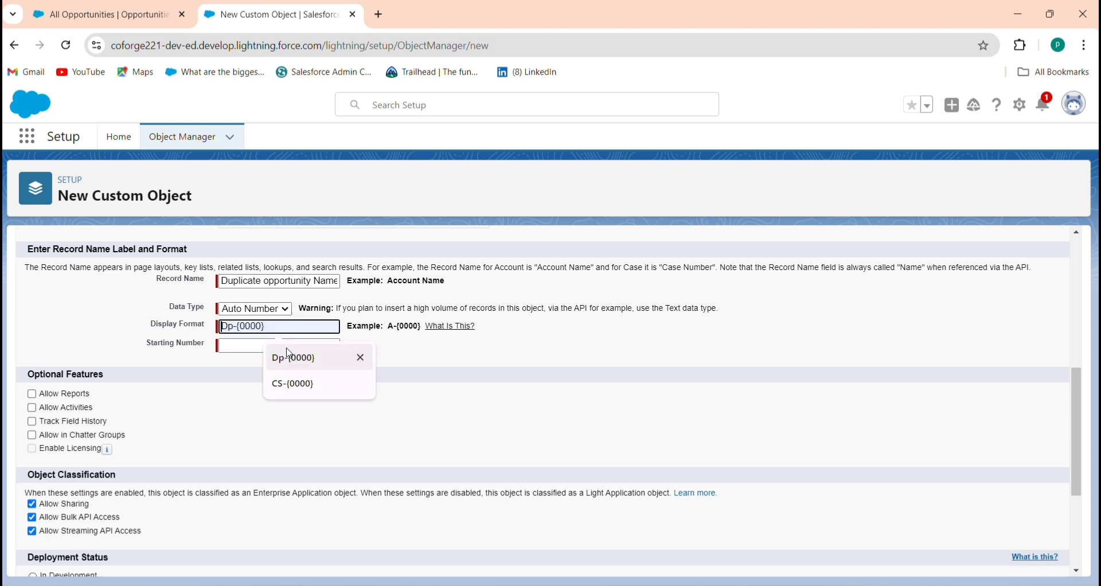
pyautogui.click(290, 357)
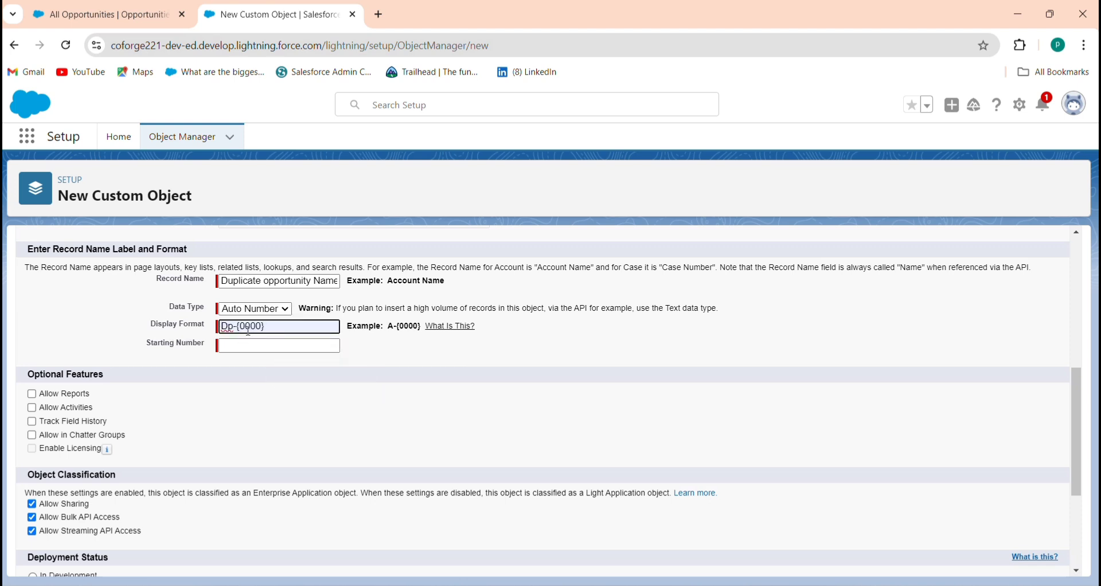
pyautogui.click(279, 346)
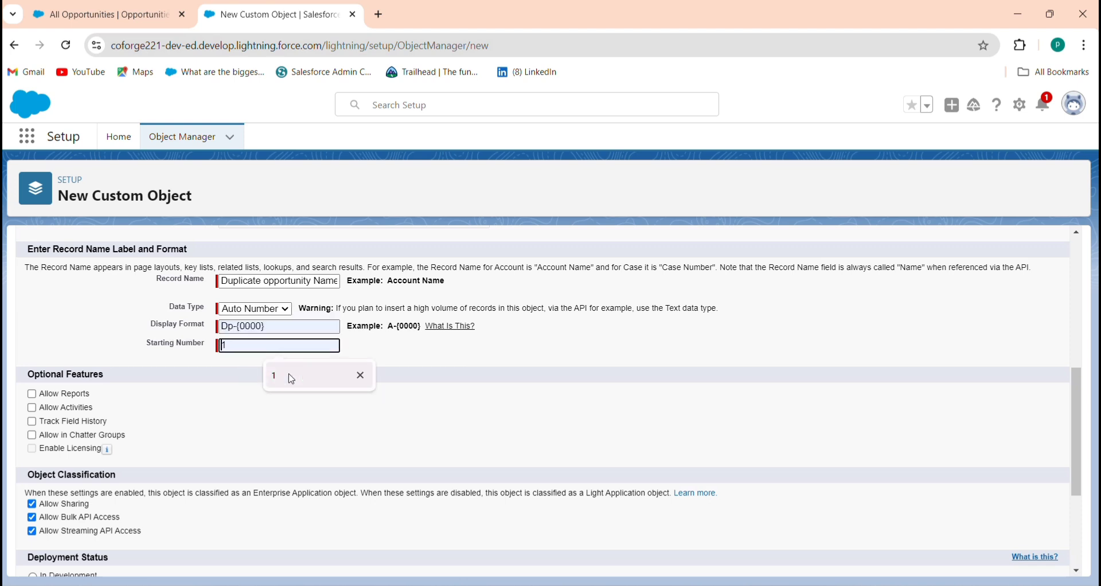
pyautogui.click(287, 376)
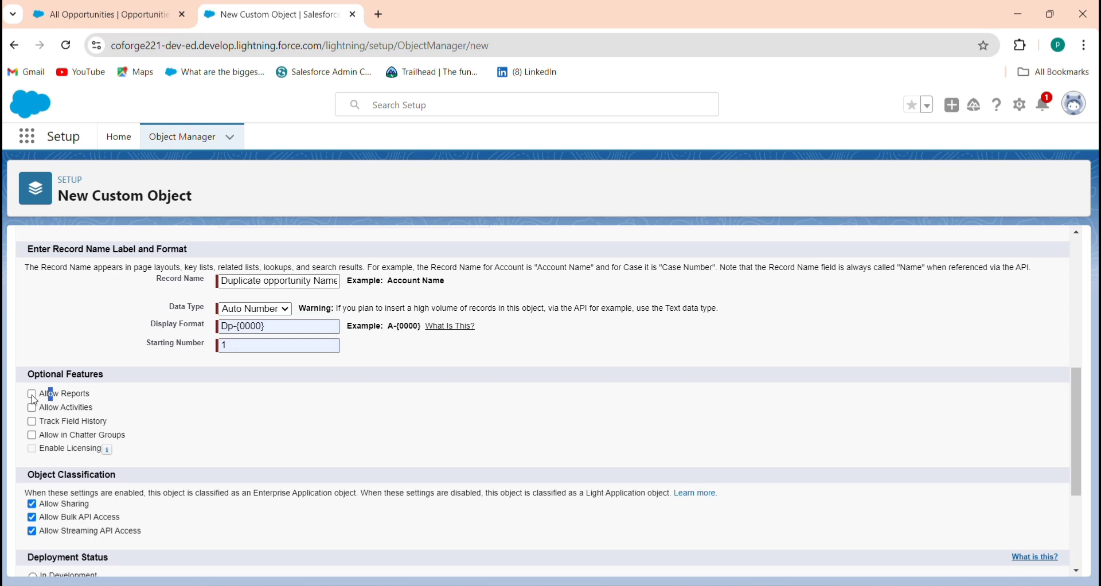
# - Enable reports, activities, field history tracking, Chatter groups and search for the custom object, and save it
pyautogui.click(31, 393)
pyautogui.click(32, 408)
pyautogui.click(32, 421)
pyautogui.click(32, 435)
pyautogui.scroll(-3, 38, 473)
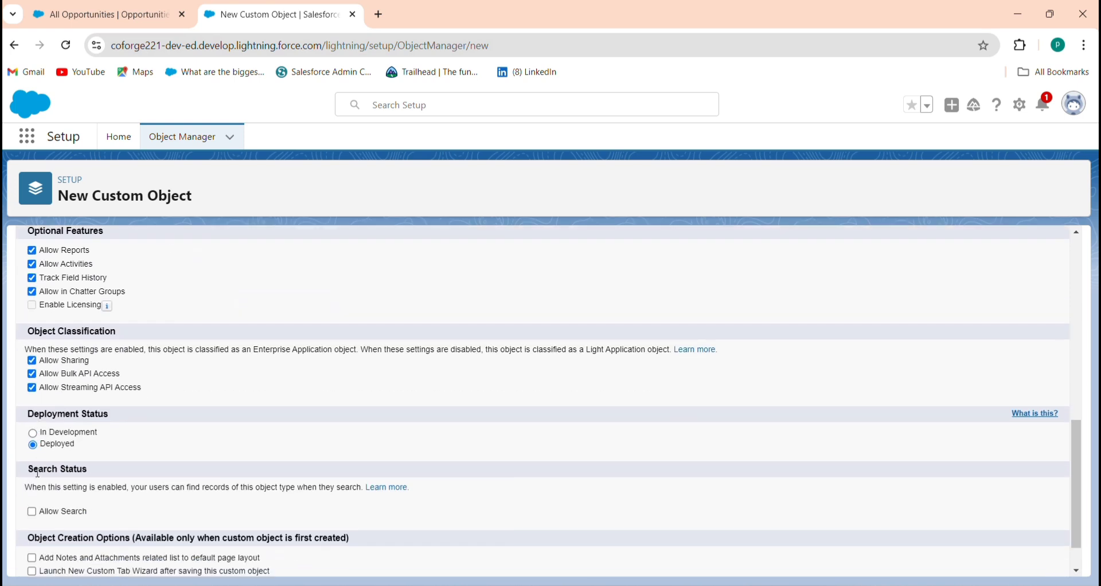
pyautogui.click(51, 511)
pyautogui.scroll(-1, 389, 500)
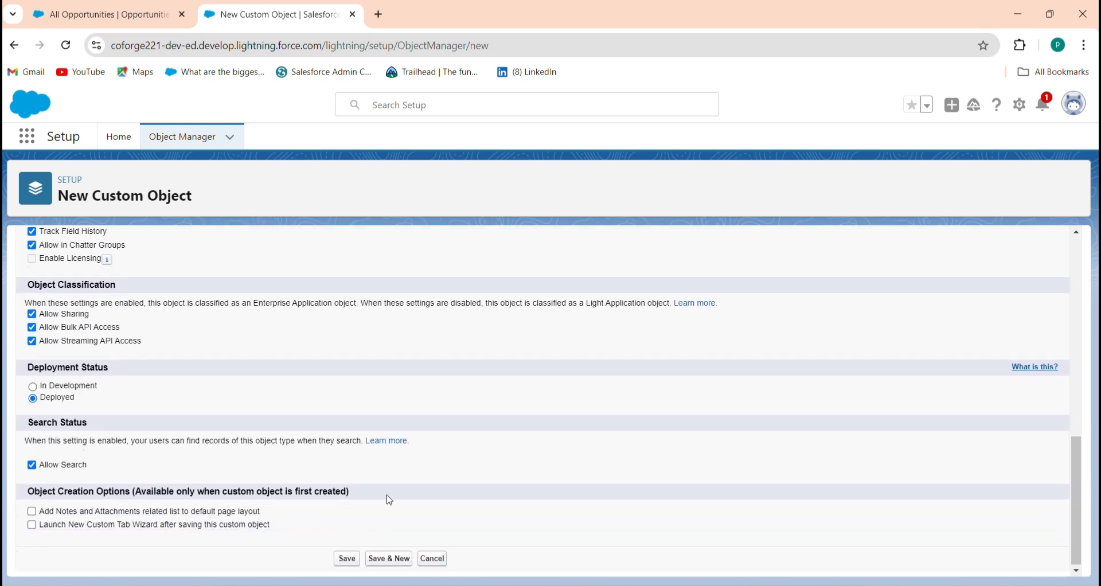
pyautogui.click(355, 564)
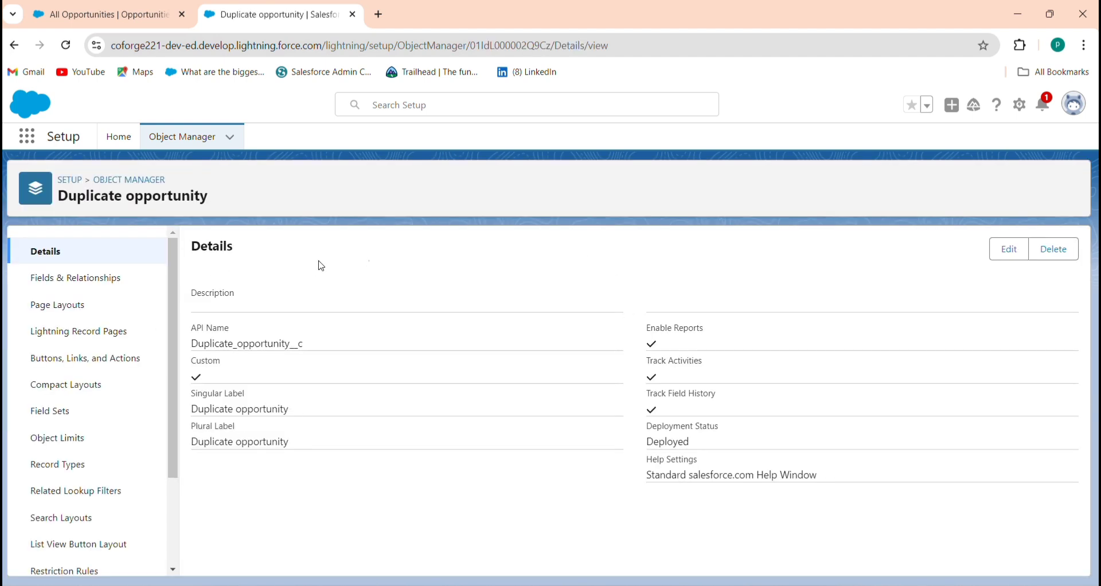
# - Start a new custom field on the Duplicate opportunity object with the Master-Detail Relationship data type
pyautogui.click(97, 284)
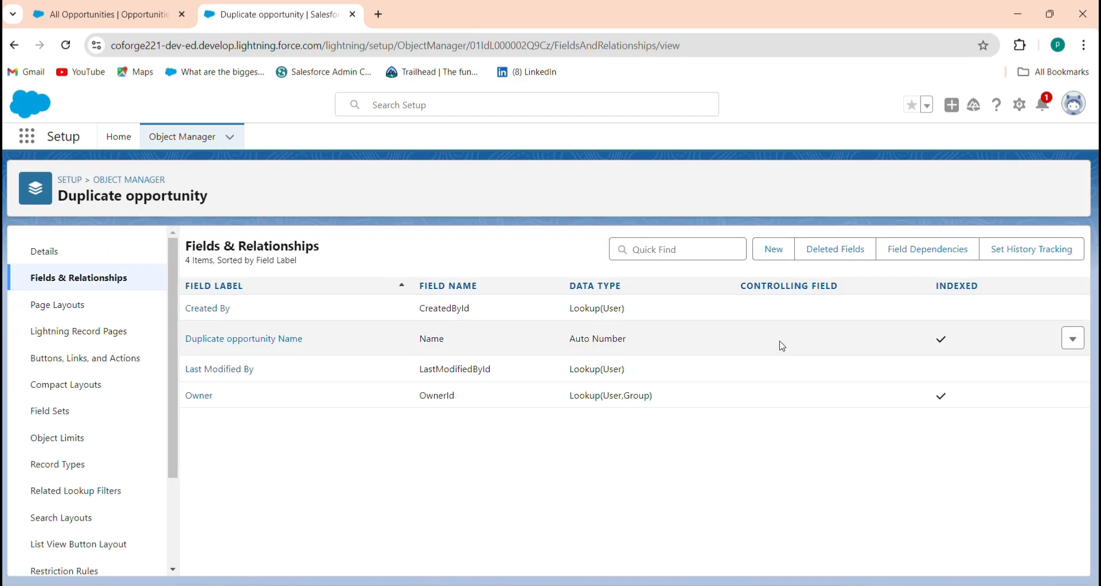
pyautogui.click(785, 250)
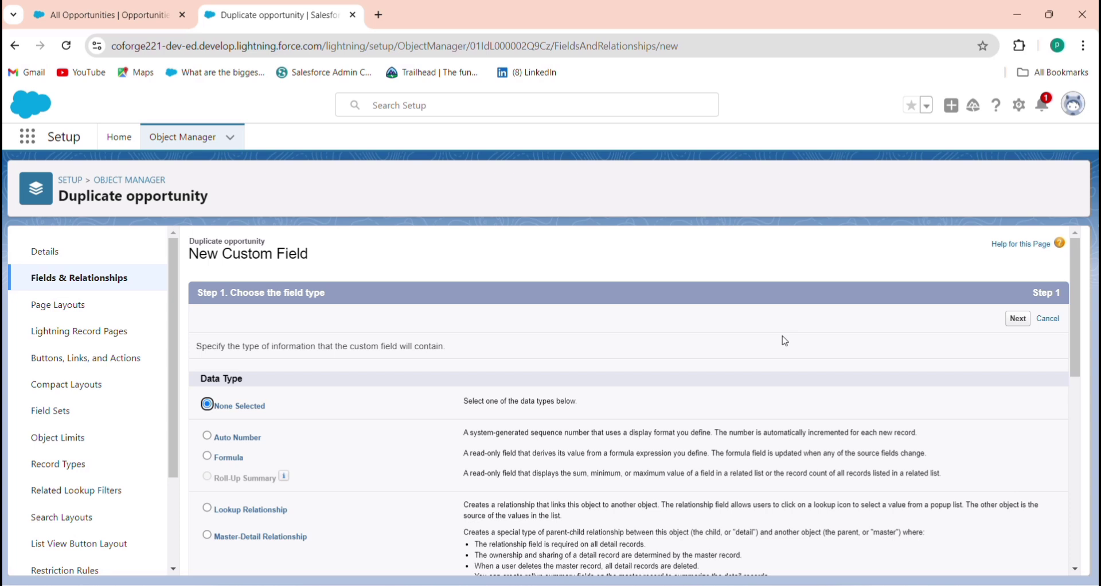
pyautogui.scroll(-1, 804, 353)
pyautogui.click(207, 465)
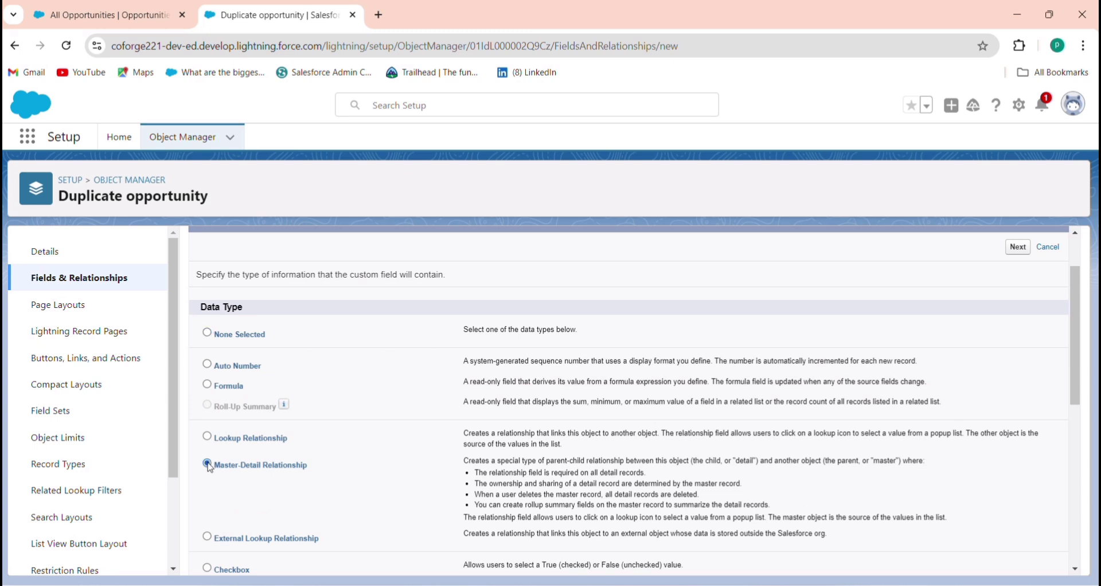
pyautogui.scroll(1, 911, 357)
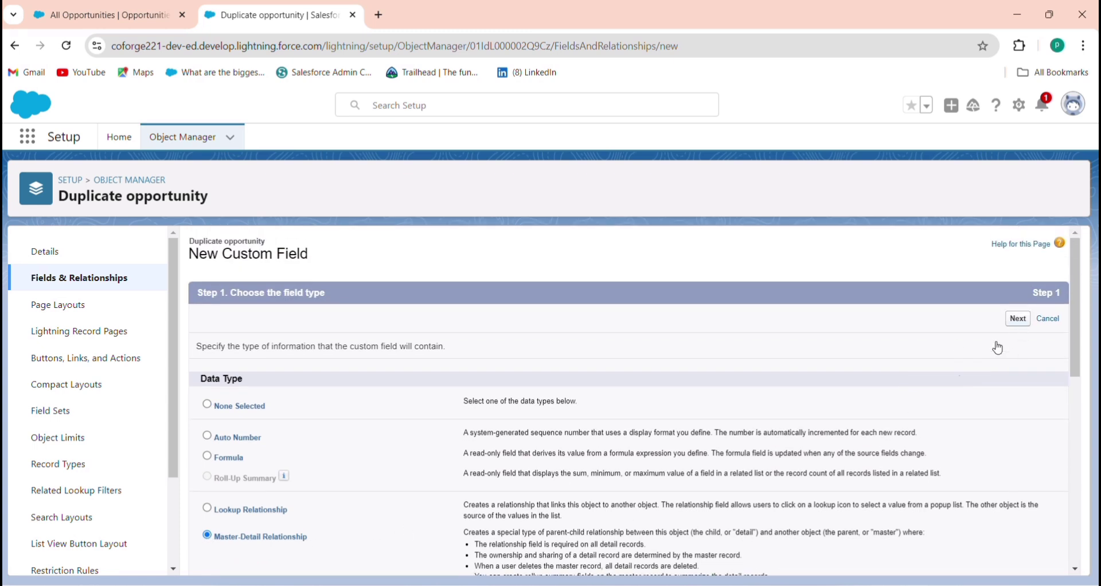
pyautogui.click(1019, 319)
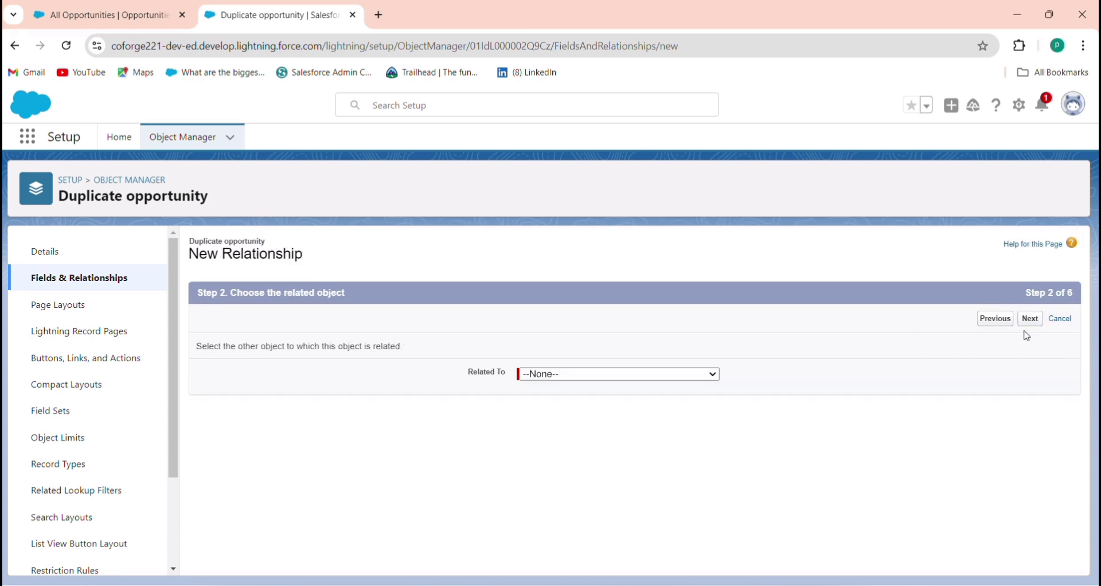
# - Relate the master-detail field to the Opportunity object and proceed to its label and name settings
pyautogui.click(436, 375)
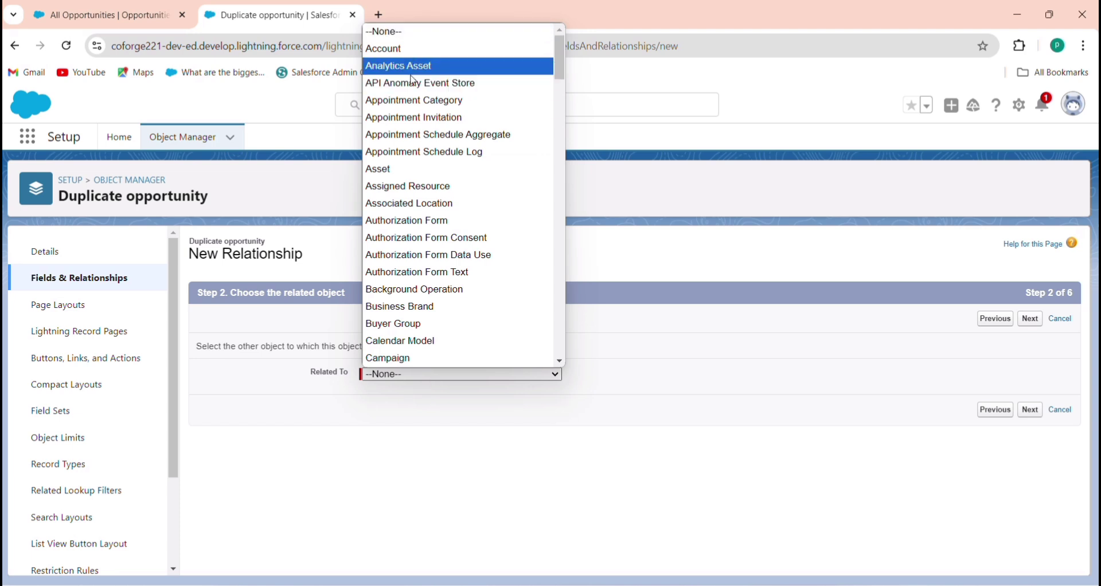
pyautogui.press('o')
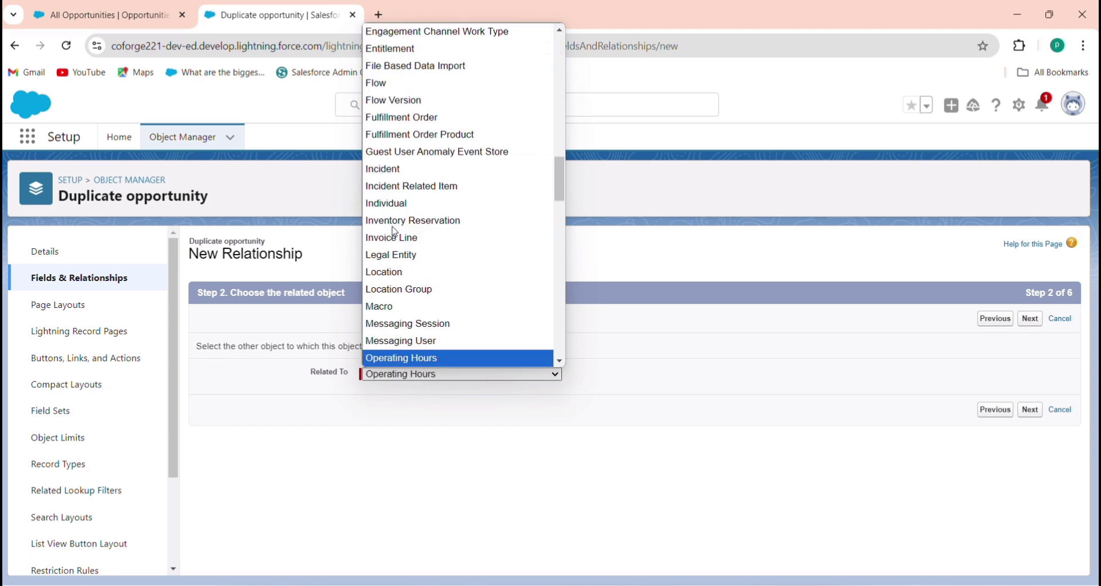
pyautogui.scroll(-3, 401, 273)
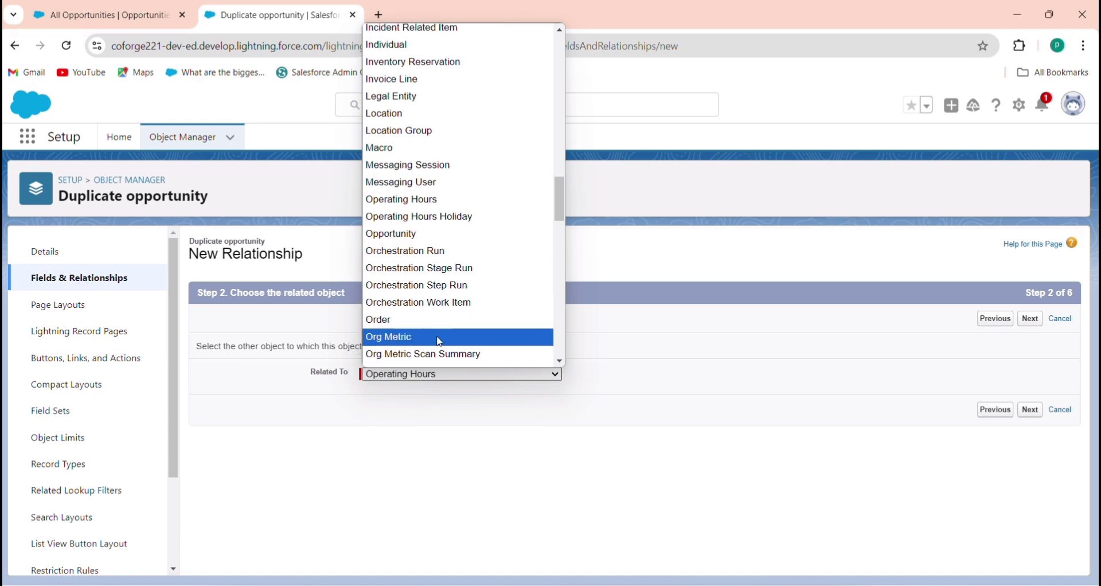
pyautogui.scroll(-5, 440, 342)
pyautogui.scroll(10, 425, 278)
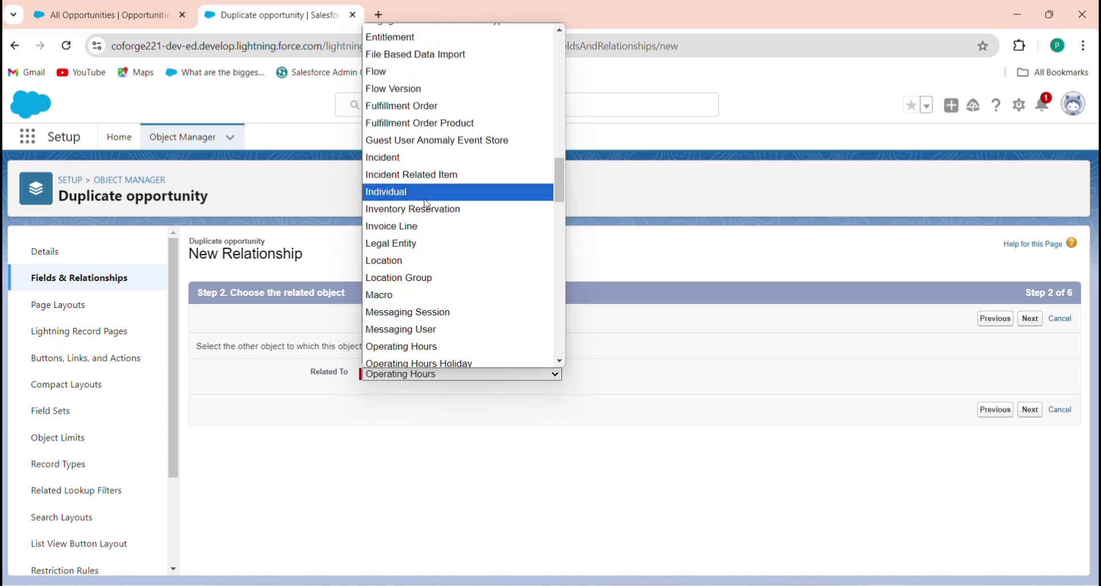
pyautogui.scroll(-3, 427, 313)
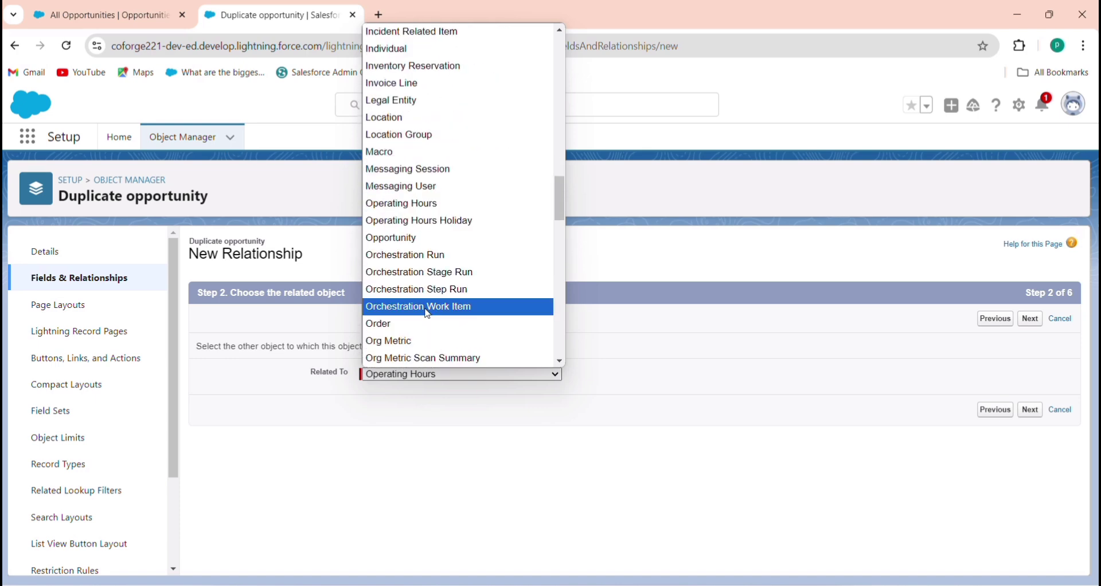
pyautogui.click(461, 238)
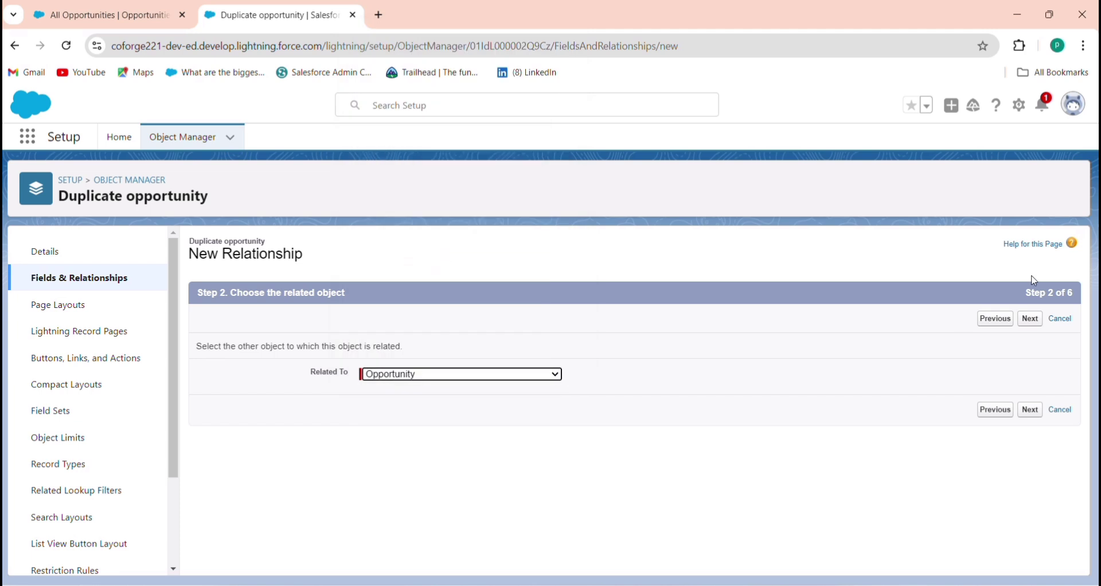
pyautogui.click(1030, 319)
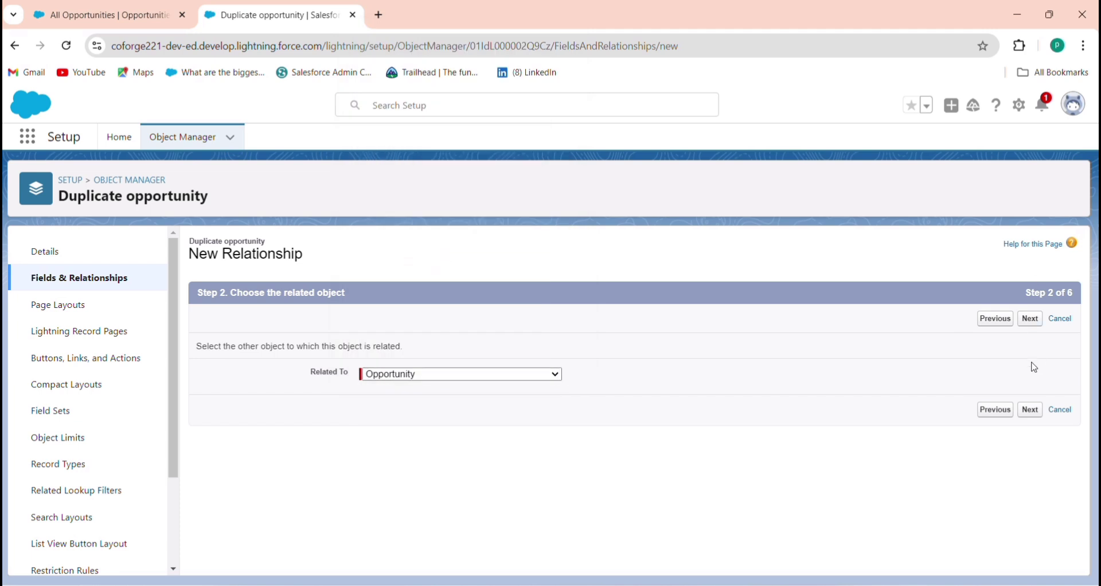
pyautogui.click(1030, 320)
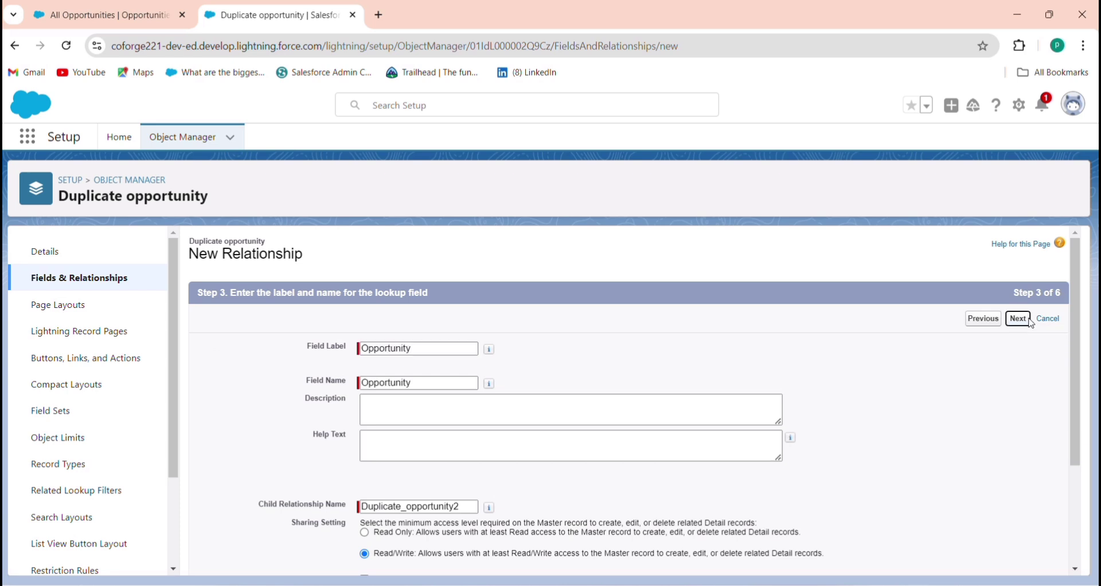
# - Accept the default name, security, page layout and related list settings for the Opportunity master-detail field and save it
pyautogui.click(1020, 319)
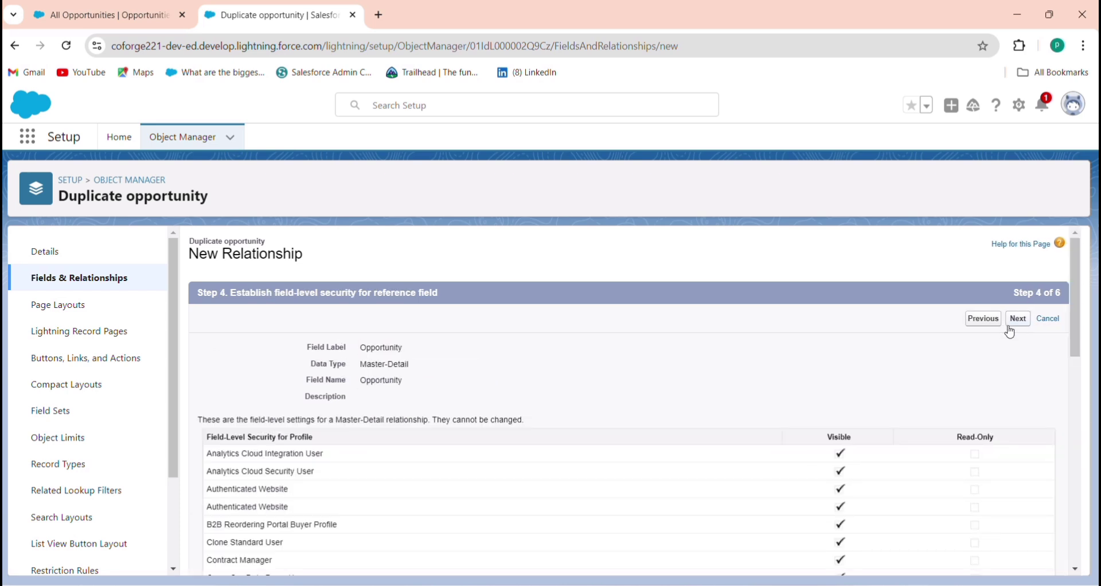
pyautogui.click(1018, 319)
pyautogui.click(1022, 319)
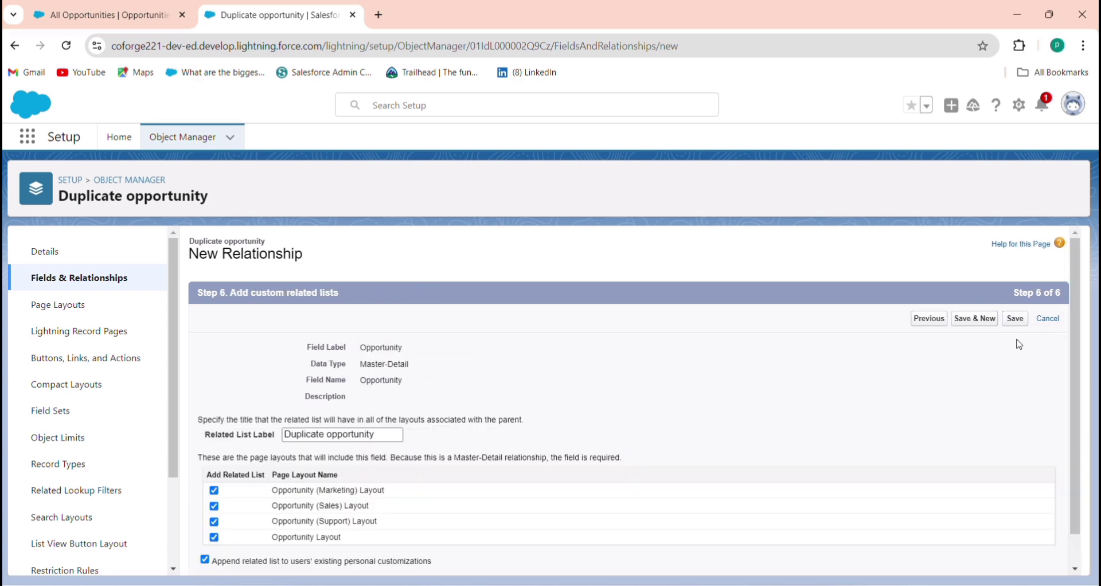
pyautogui.click(1024, 323)
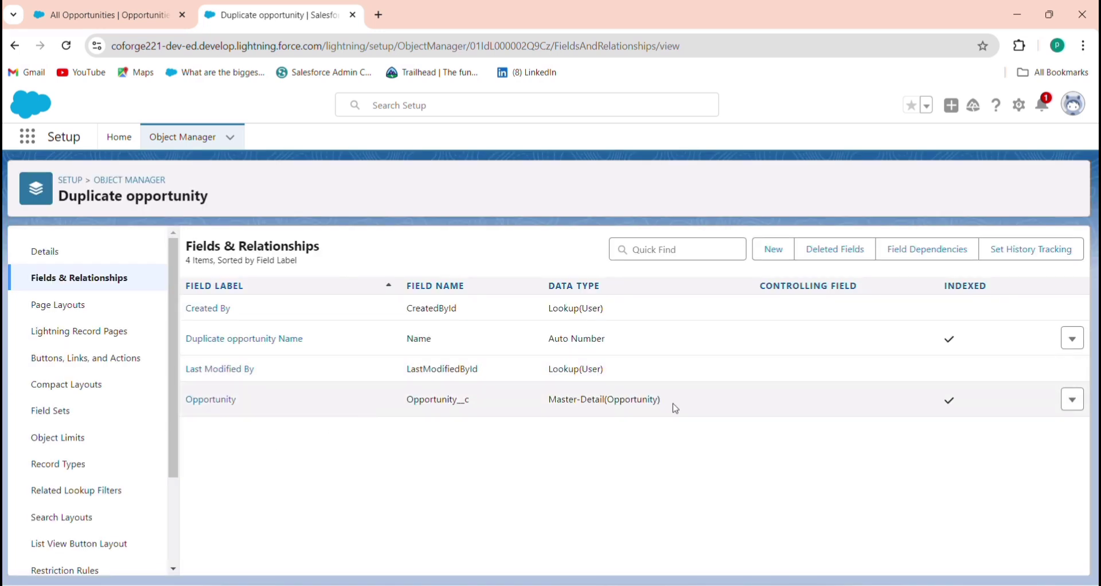
pyautogui.moveTo(673, 403); pyautogui.dragTo(550, 400)
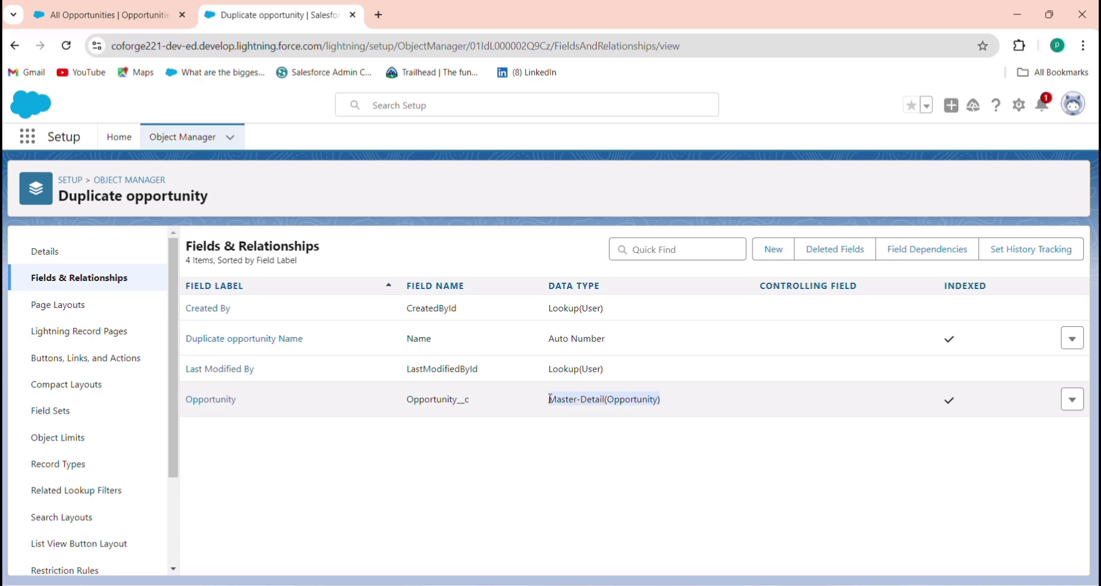
pyautogui.click(589, 431)
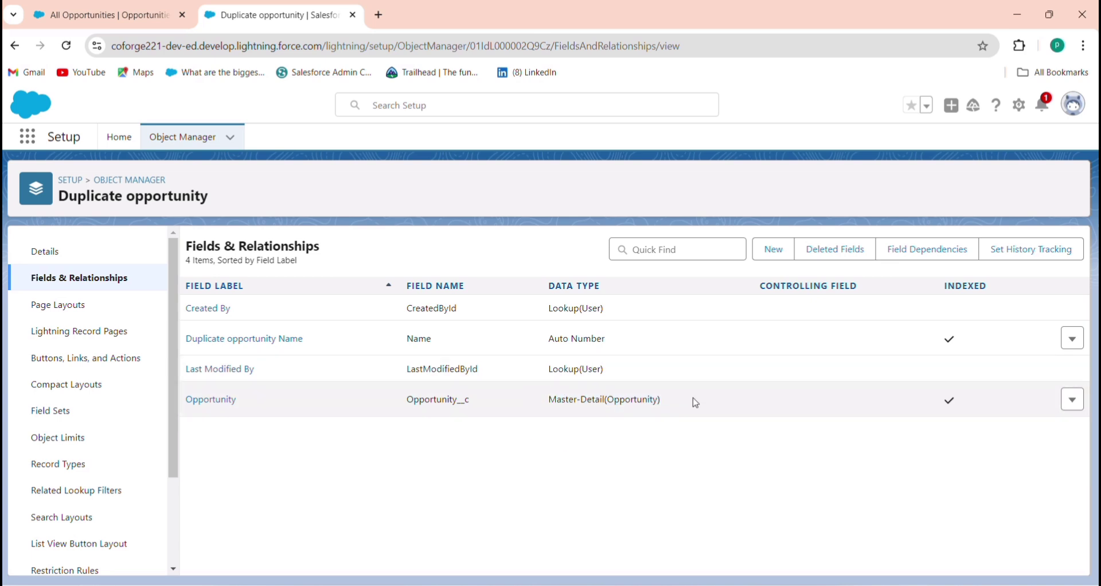
# - Start a new Formula field on Duplicate opportunity labelled "opportunity name" with the Text return type, and proceed to its formula
pyautogui.click(781, 251)
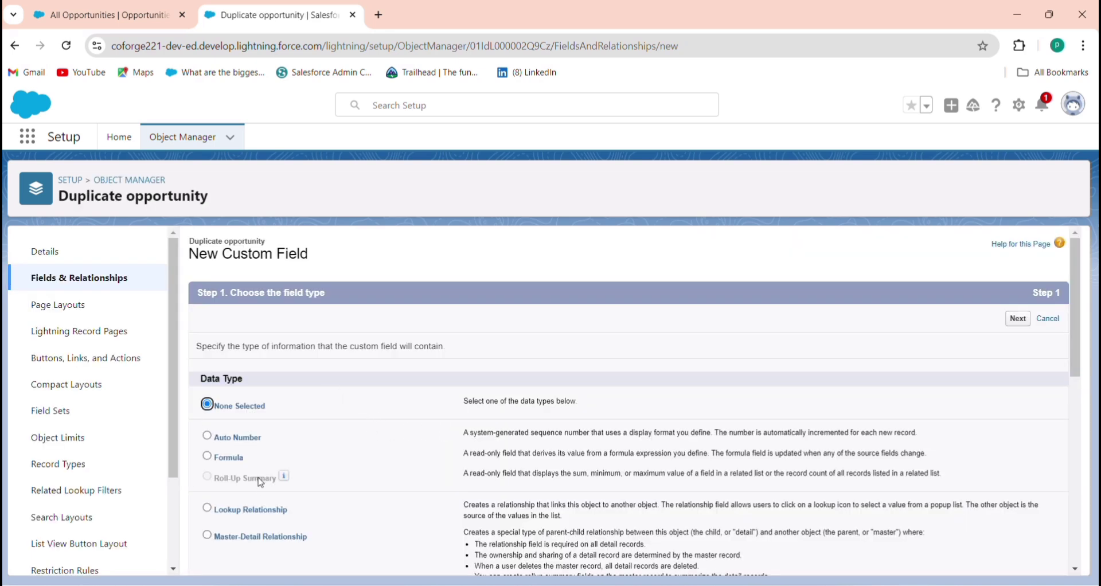
pyautogui.click(215, 459)
pyautogui.click(1018, 318)
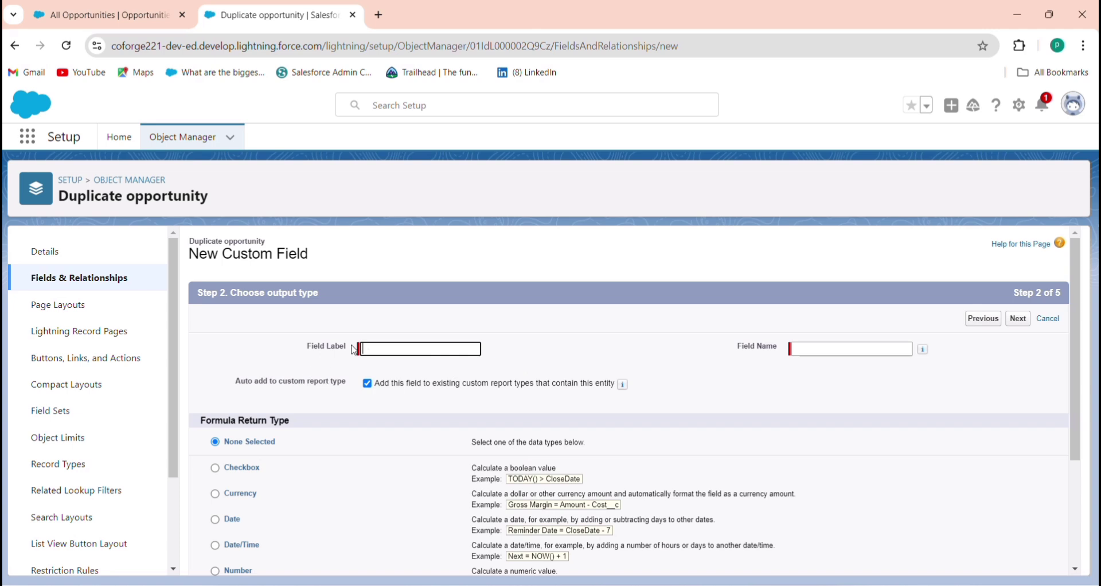
pyautogui.click(389, 347)
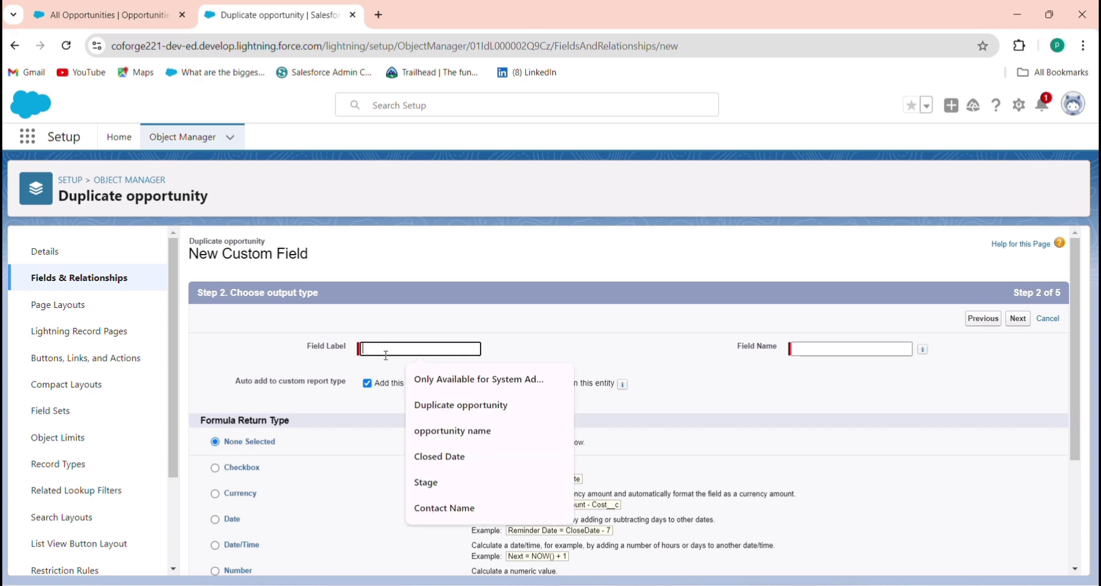
pyautogui.click(450, 432)
pyautogui.scroll(-3, 239, 483)
pyautogui.click(216, 479)
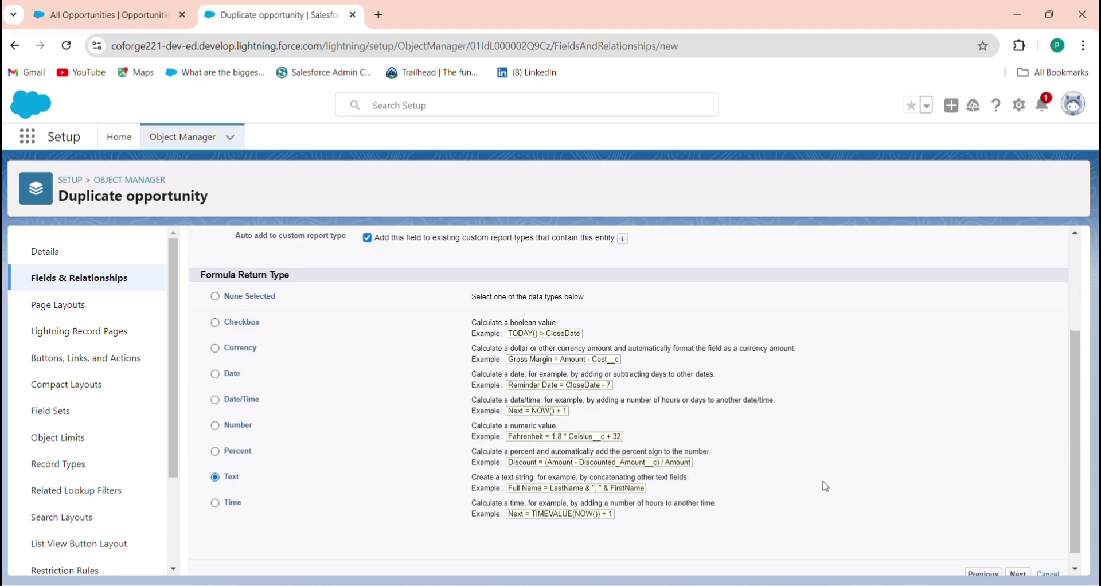
pyautogui.scroll(-1, 459, 487)
pyautogui.click(1018, 560)
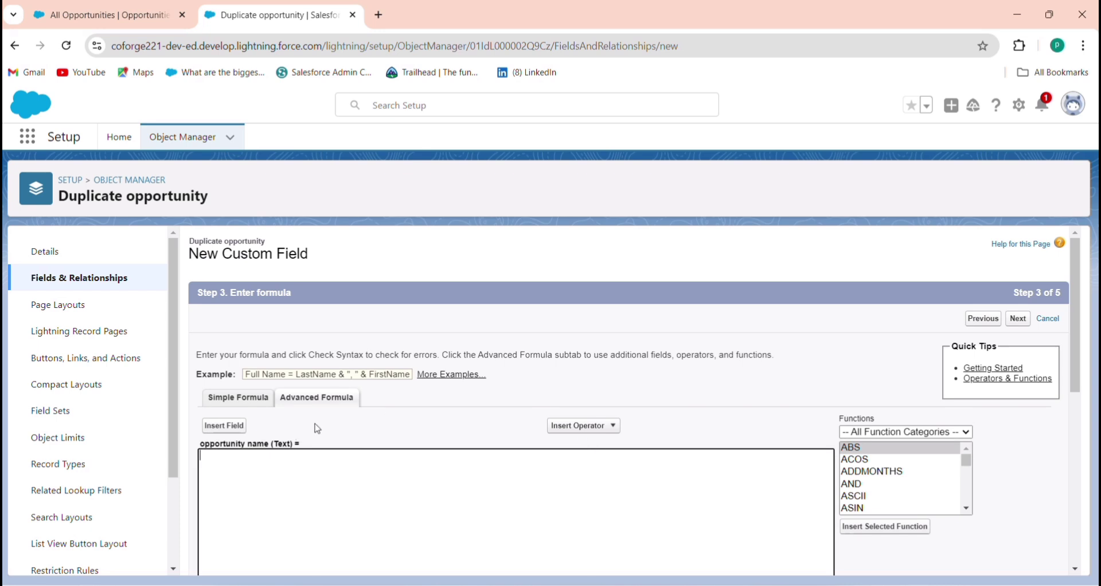
# - Open the formula's field picker and browse the fields of the related Opportunity
pyautogui.click(224, 427)
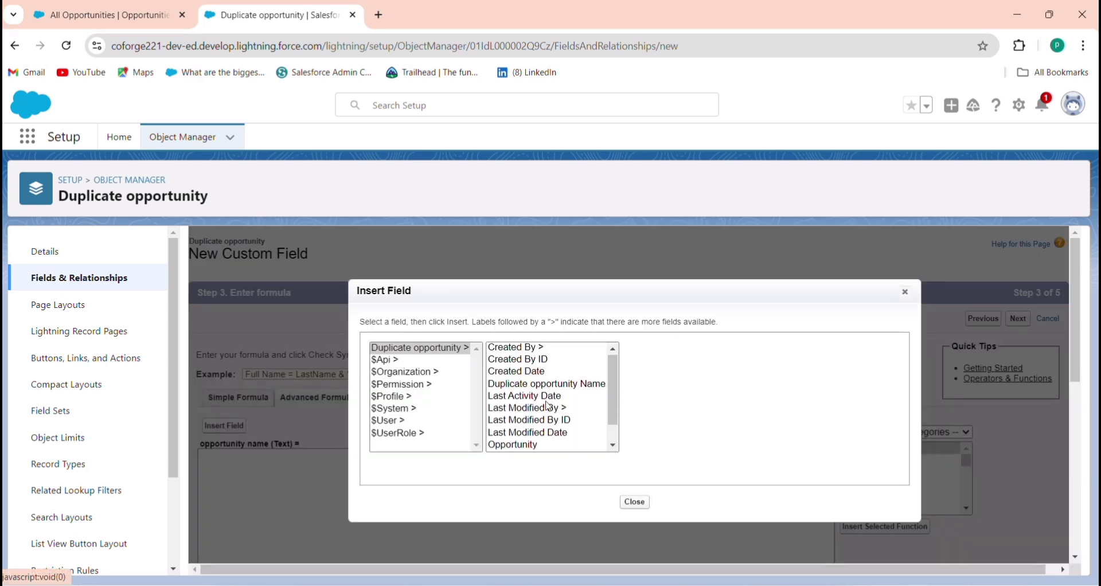
pyautogui.scroll(-1, 573, 413)
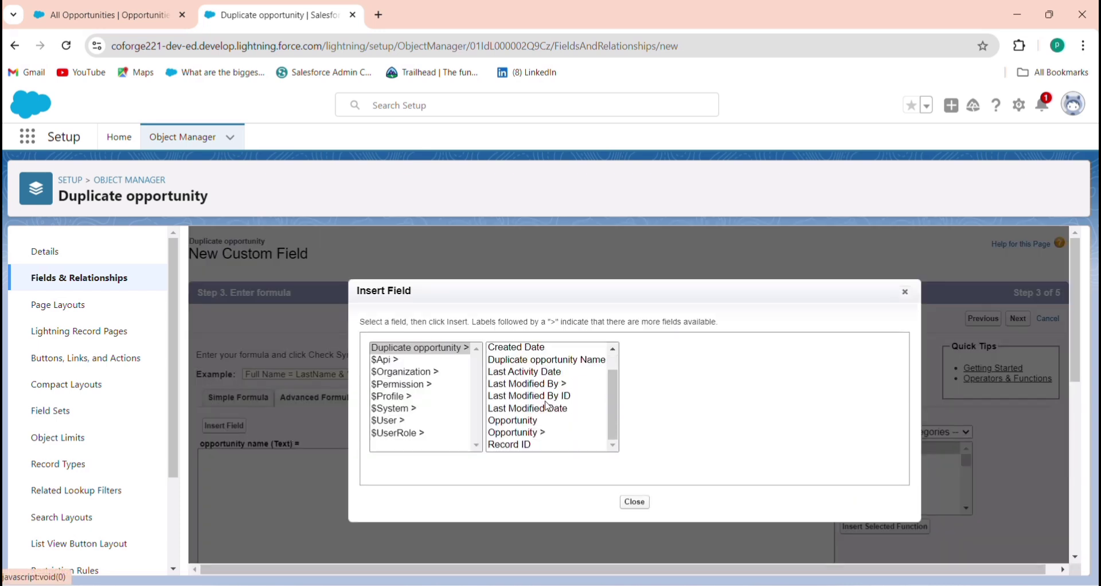
pyautogui.click(535, 434)
pyautogui.scroll(-5, 666, 381)
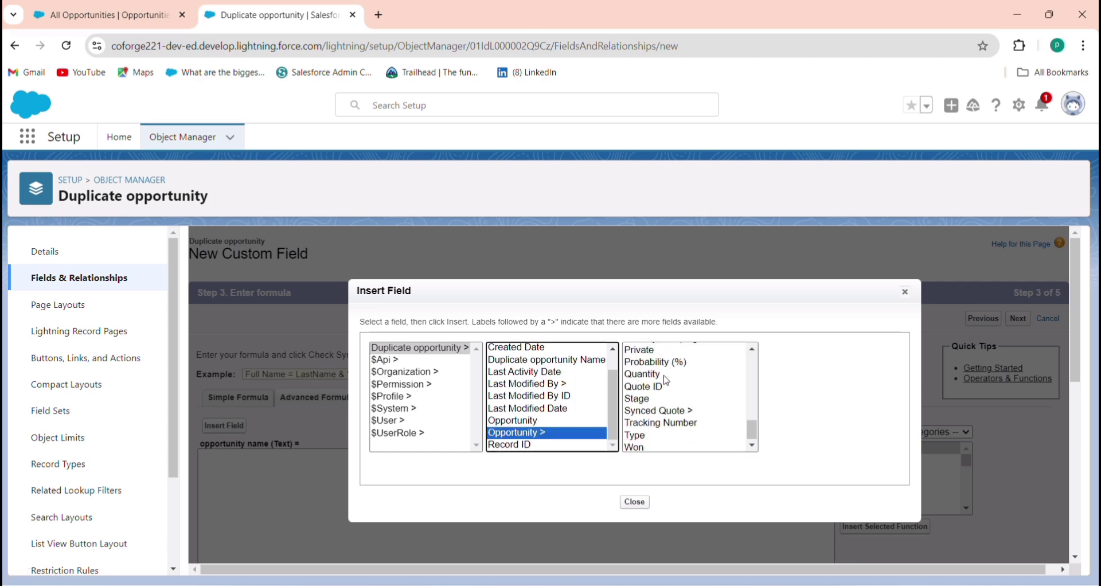
pyautogui.scroll(10, 667, 381)
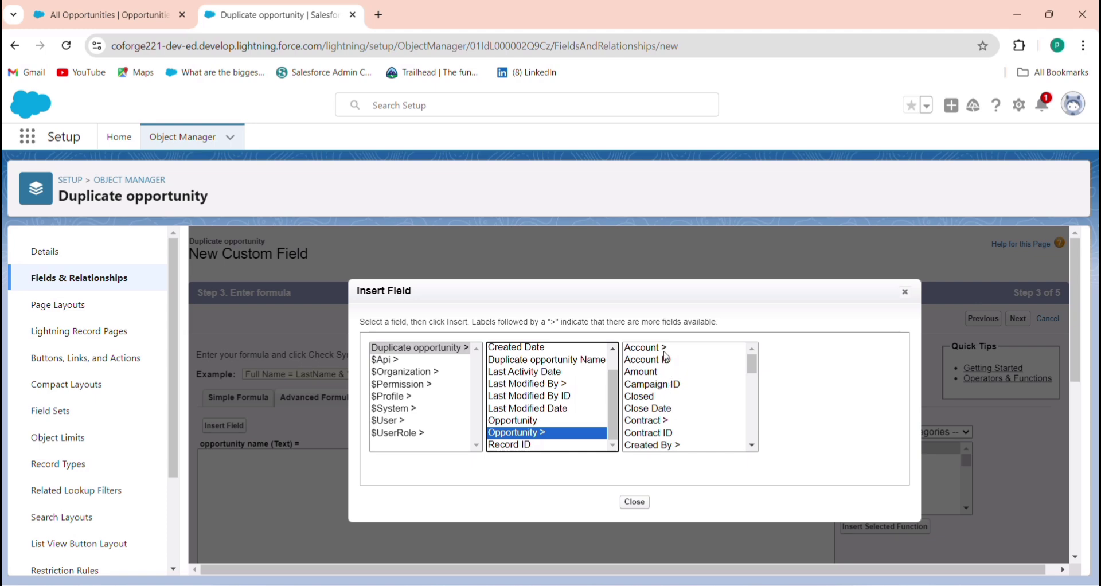
pyautogui.scroll(-5, 667, 358)
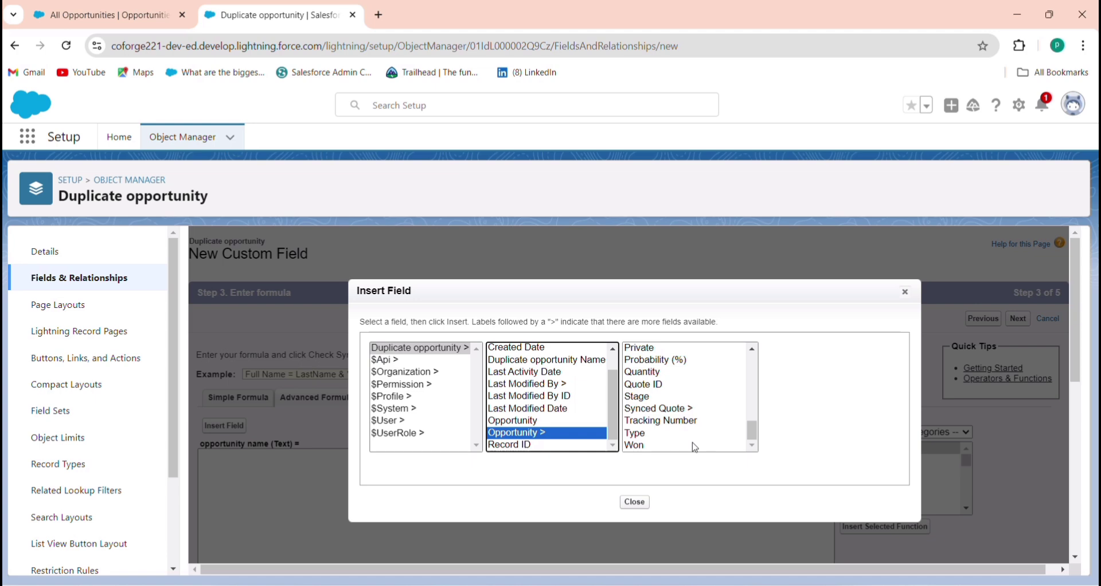
# - Switch to the All Opportunities list in the other browser tab and open the Dickenson Mobile Generators record
pyautogui.hotkey('ctrl', 'shift', 'Tab')
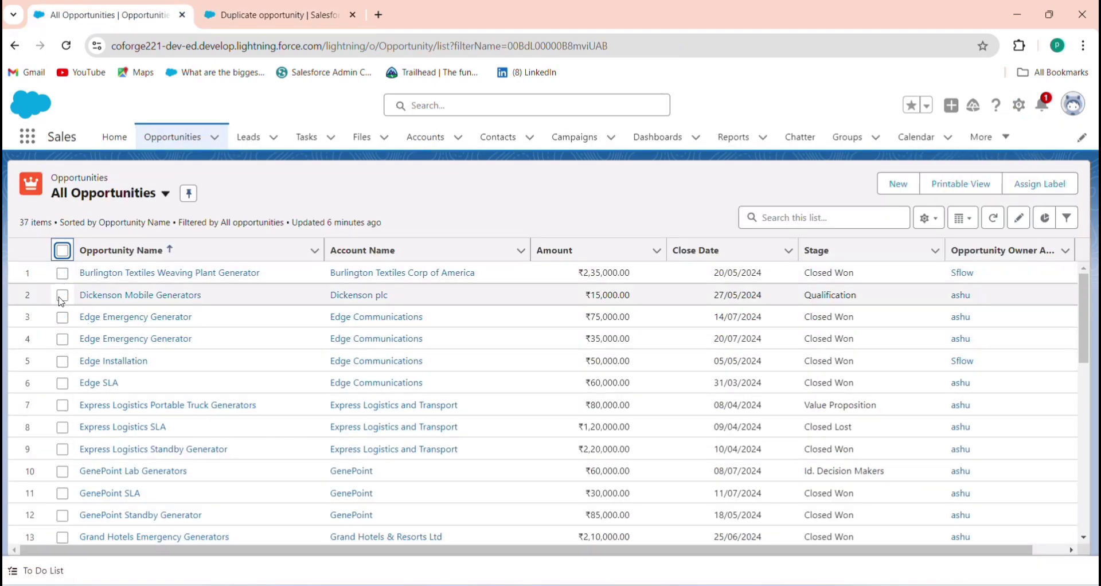
pyautogui.click(63, 296)
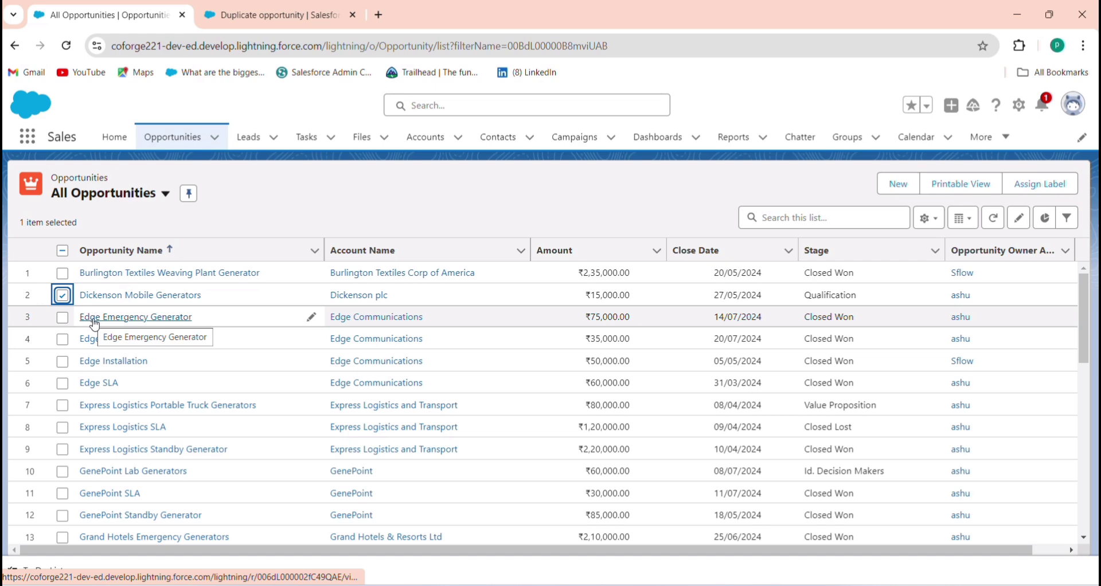
pyautogui.click(146, 294)
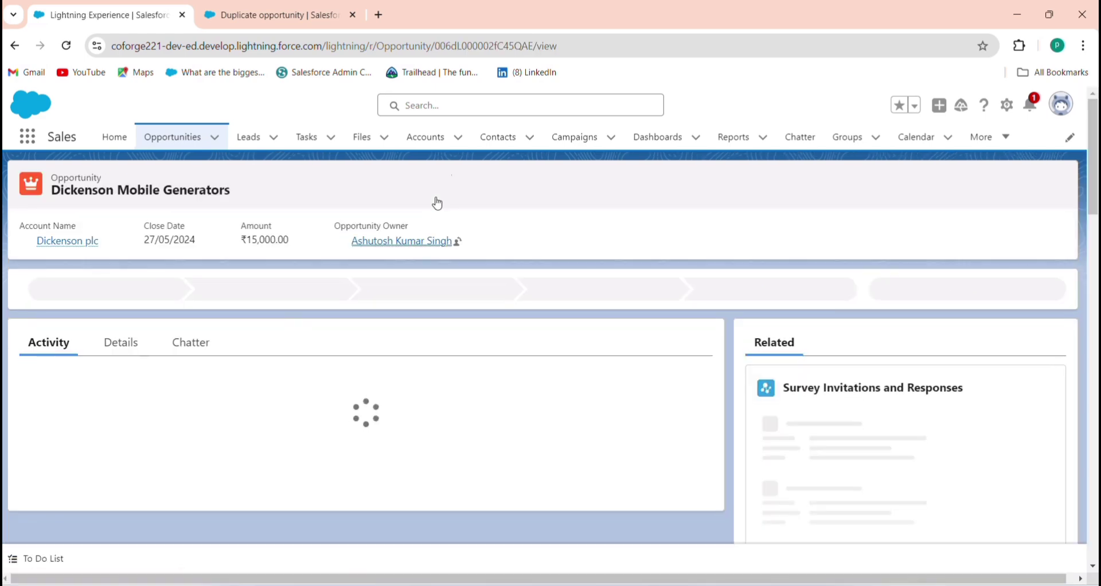
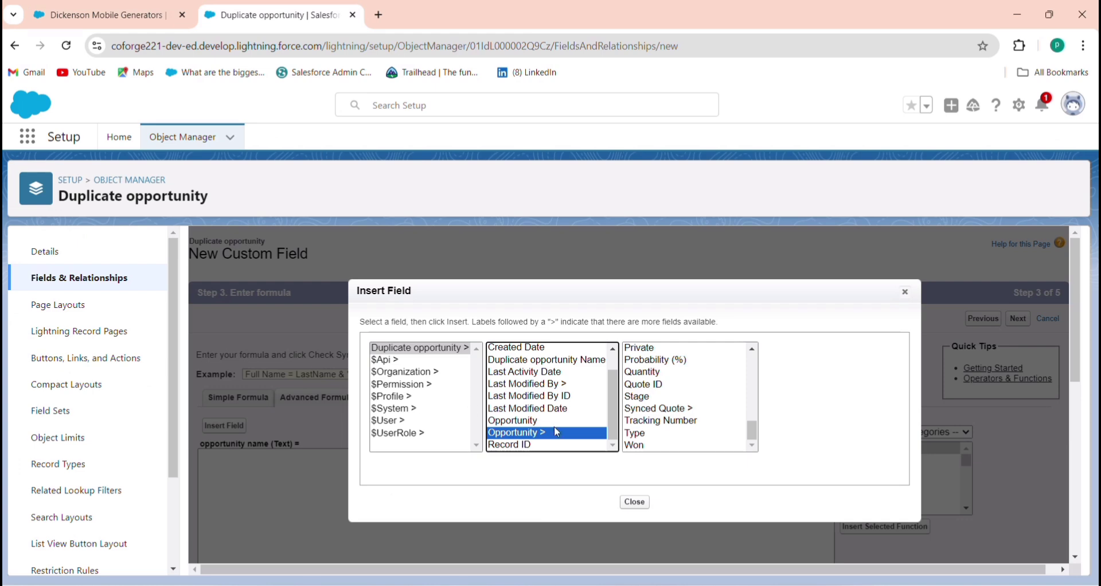
# - Back in the Duplicate opportunity formula, insert the related Opportunity's Opportunity Name field
pyautogui.scroll(-3, 673, 397)
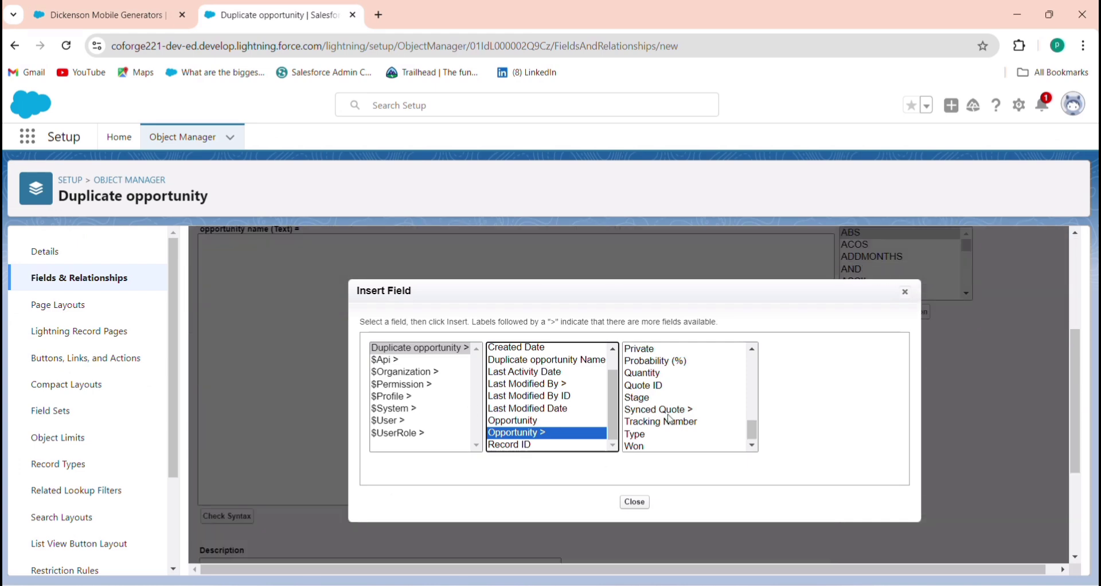
pyautogui.scroll(3, 659, 401)
pyautogui.moveTo(753, 394)
pyautogui.mouseDown()
pyautogui.moveTo(752, 424)
pyautogui.moveTo(752, 411)
pyautogui.mouseUp()
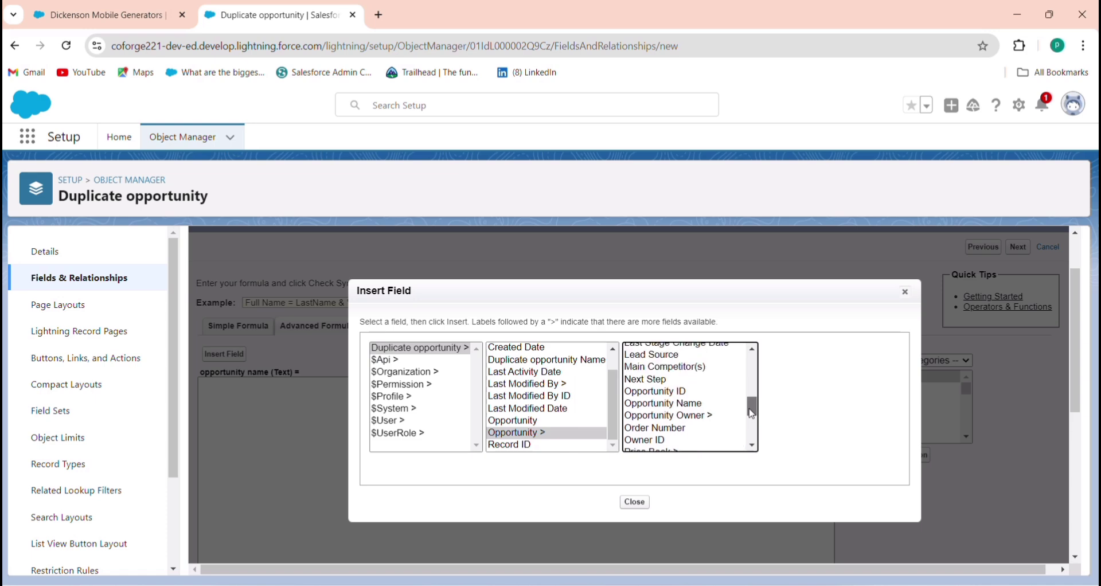
pyautogui.click(698, 404)
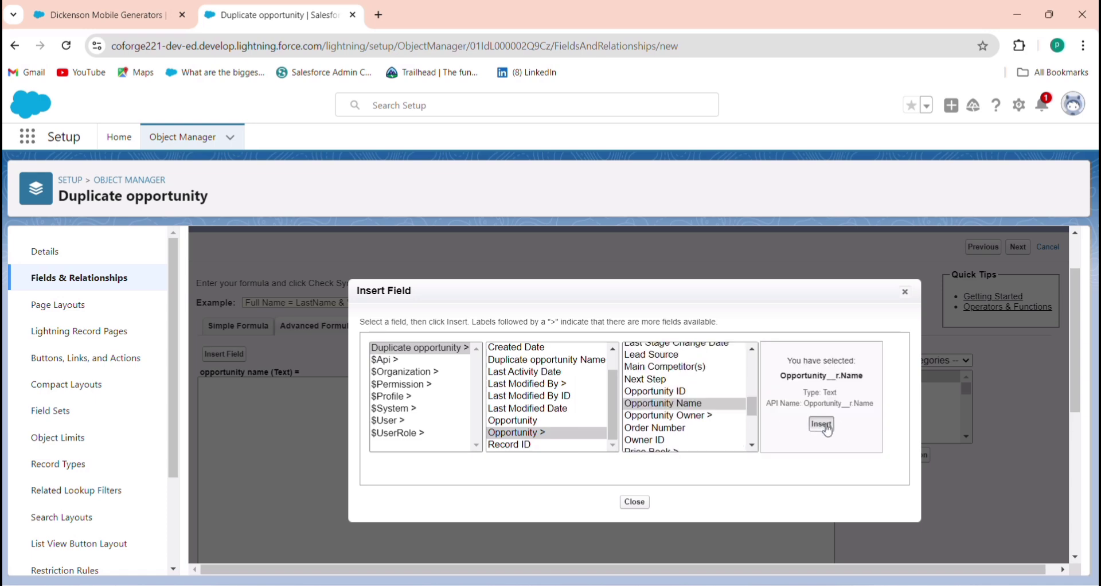
pyautogui.click(821, 423)
# - Save the opportunity name formula field with the default field-level security and page layout settings
pyautogui.scroll(-5, 421, 473)
pyautogui.click(1016, 559)
pyautogui.scroll(8, 995, 378)
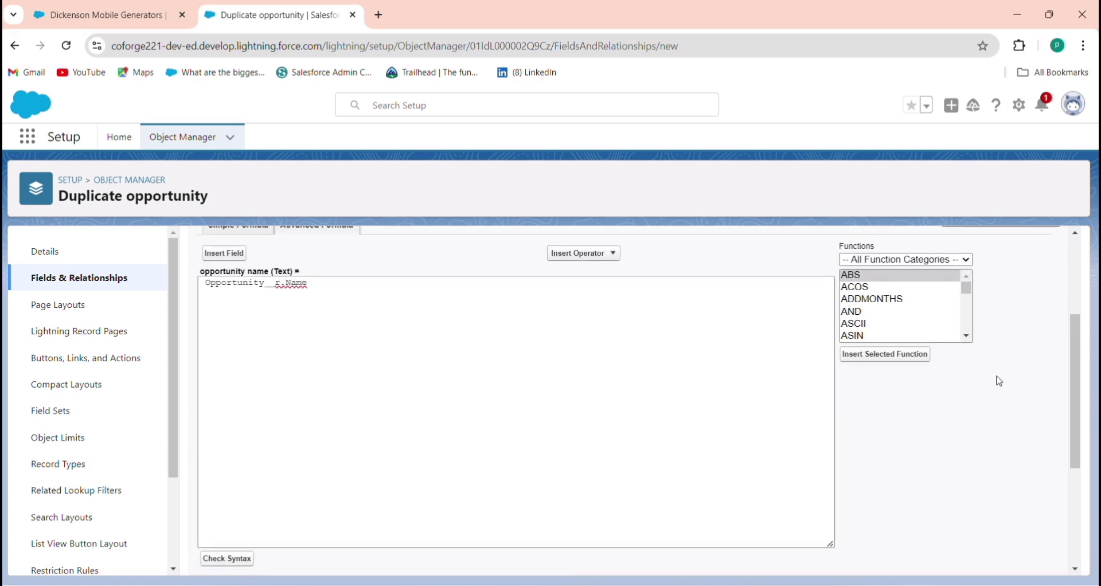
pyautogui.click(1018, 319)
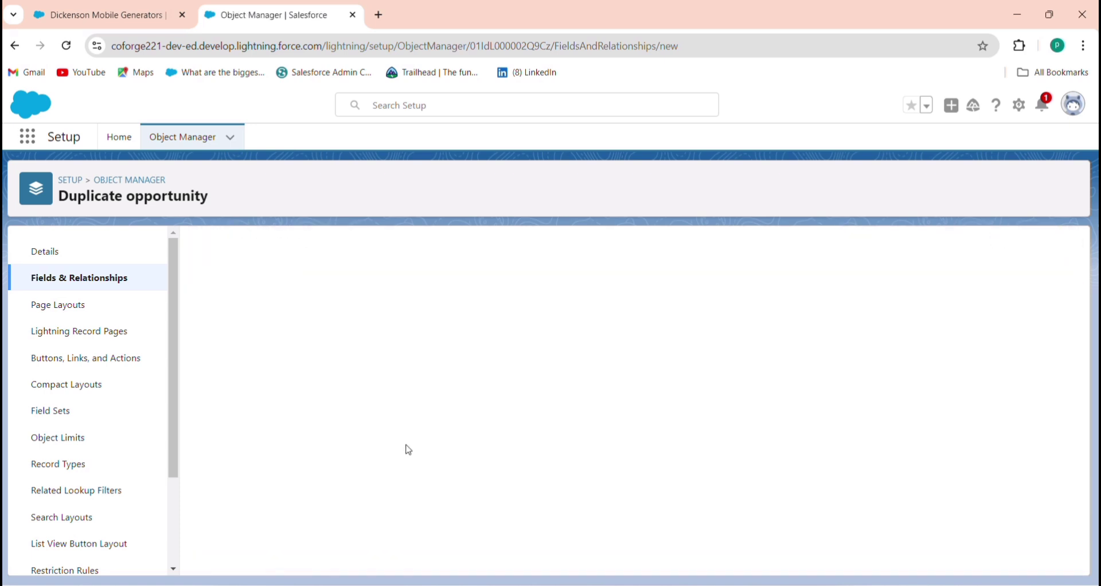
# - Start another Formula field labelled "Closed Date" with the Date return type, and proceed to its formula
pyautogui.click(770, 258)
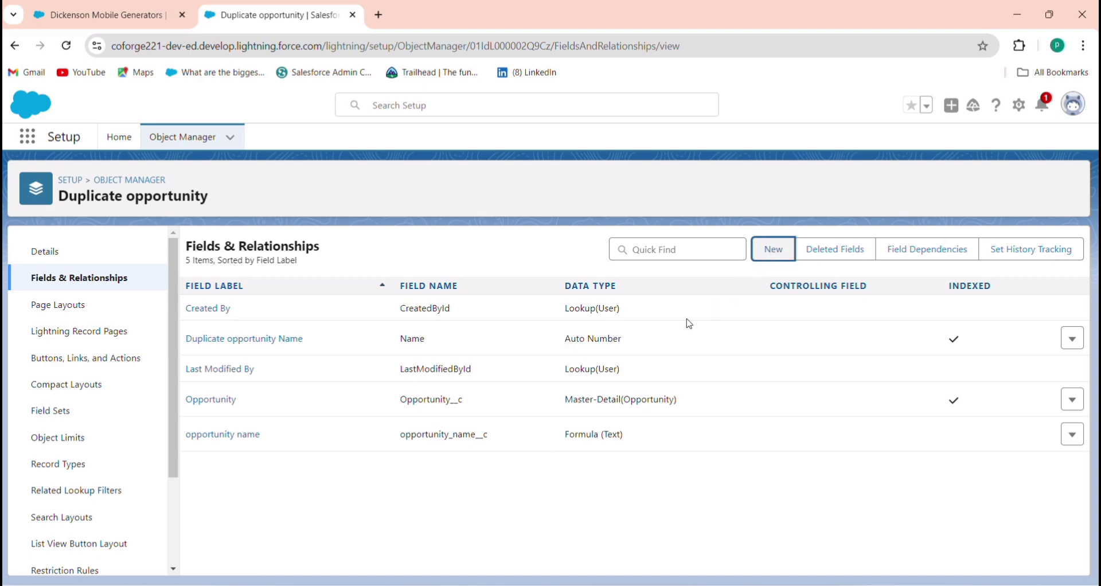
pyautogui.scroll(-1, 262, 442)
pyautogui.scroll(-1, 262, 442)
pyautogui.click(232, 385)
pyautogui.click(1018, 246)
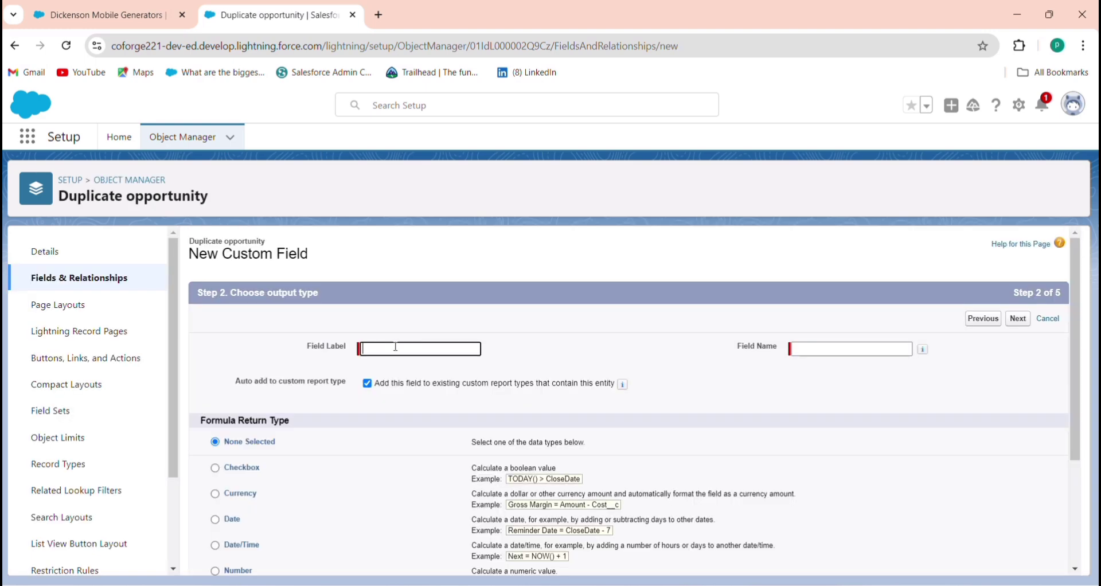
pyautogui.click(419, 349)
pyautogui.click(463, 507)
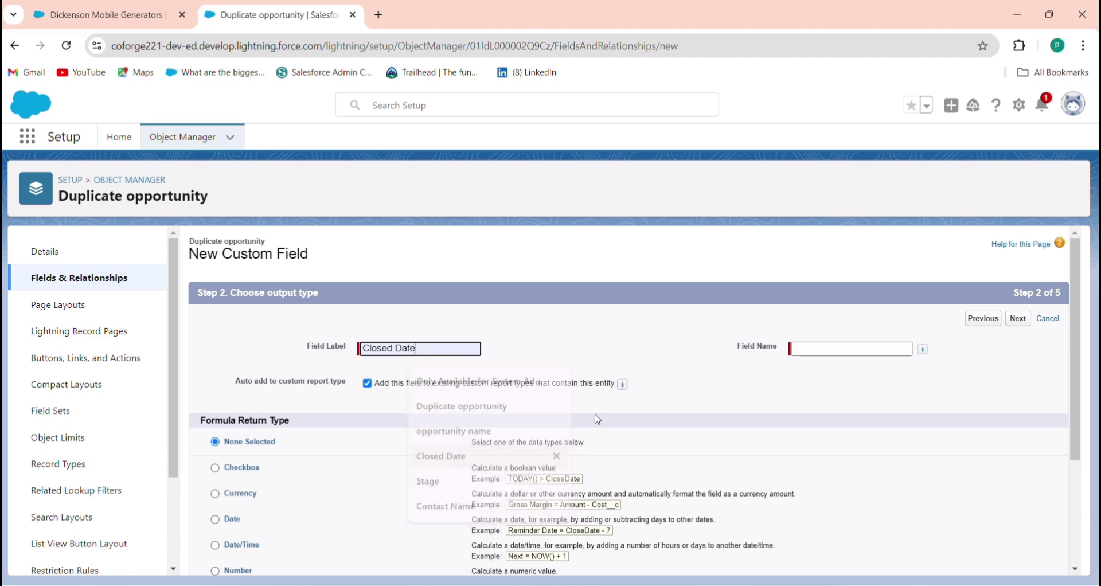
pyautogui.scroll(-3, 287, 447)
pyautogui.click(235, 361)
pyautogui.click(1018, 558)
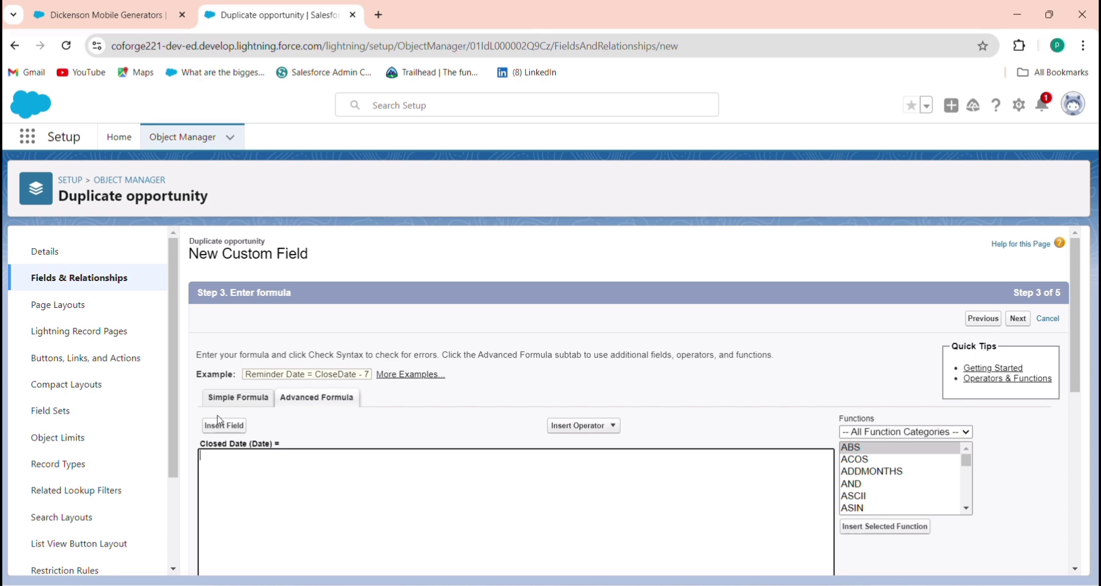
# - Insert the related Opportunity's Close Date field into the Closed Date formula
pyautogui.click(224, 426)
pyautogui.scroll(-2, 567, 424)
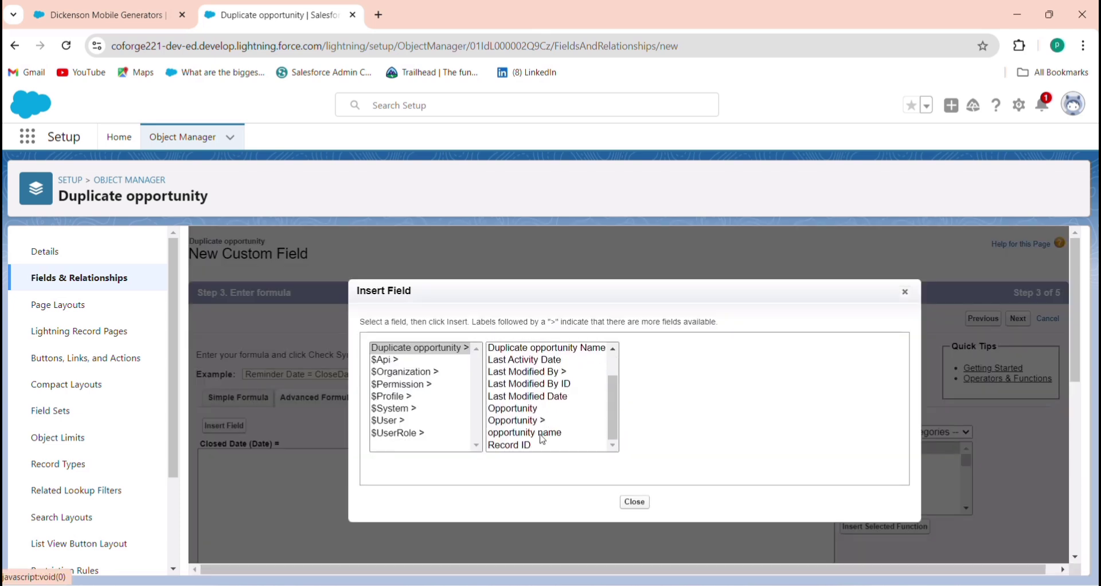
pyautogui.click(545, 421)
pyautogui.scroll(-2, 726, 408)
pyautogui.scroll(2, 725, 407)
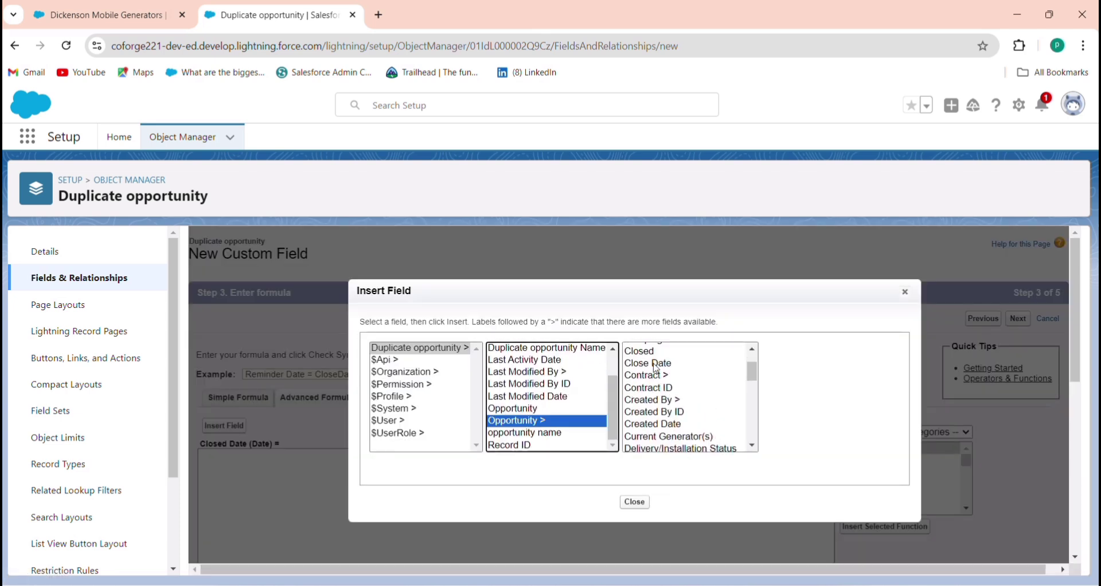
pyautogui.click(716, 408)
pyautogui.click(829, 426)
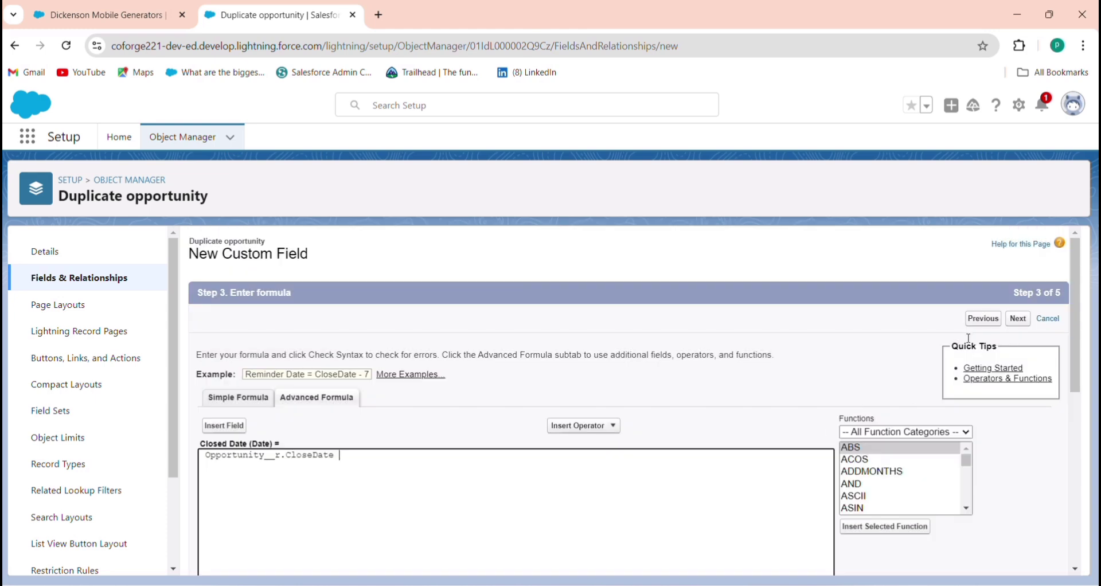
# - Save the Closed Date field with the default field-level security and the Duplicate opportunity Layout
pyautogui.click(1017, 320)
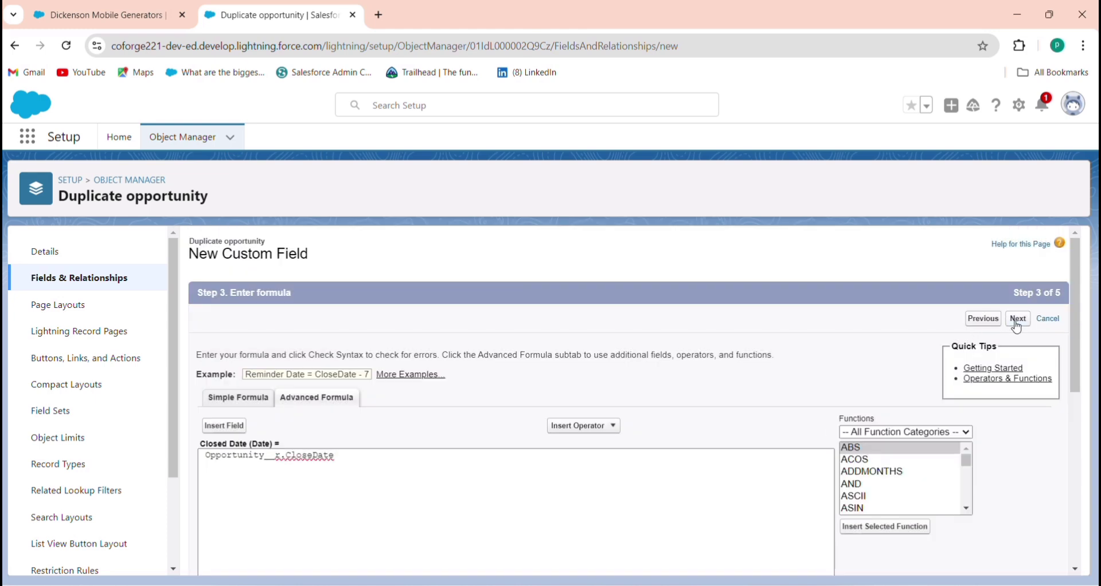
pyautogui.click(1017, 320)
pyautogui.click(1018, 319)
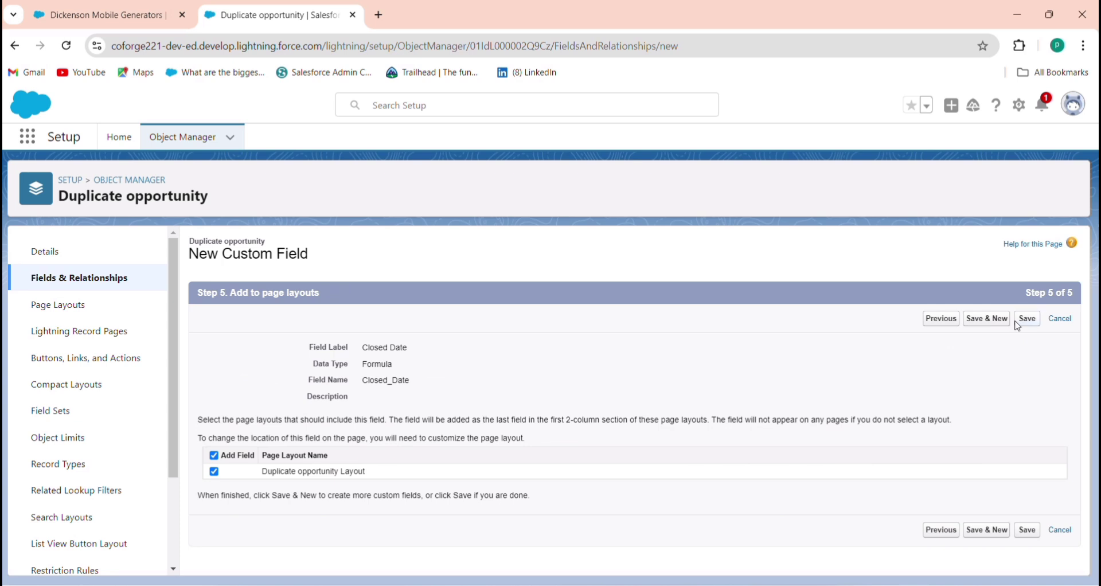
# - Start another Formula field labelled "Stage" with the Text return type, and proceed to its formula
pyautogui.click(779, 246)
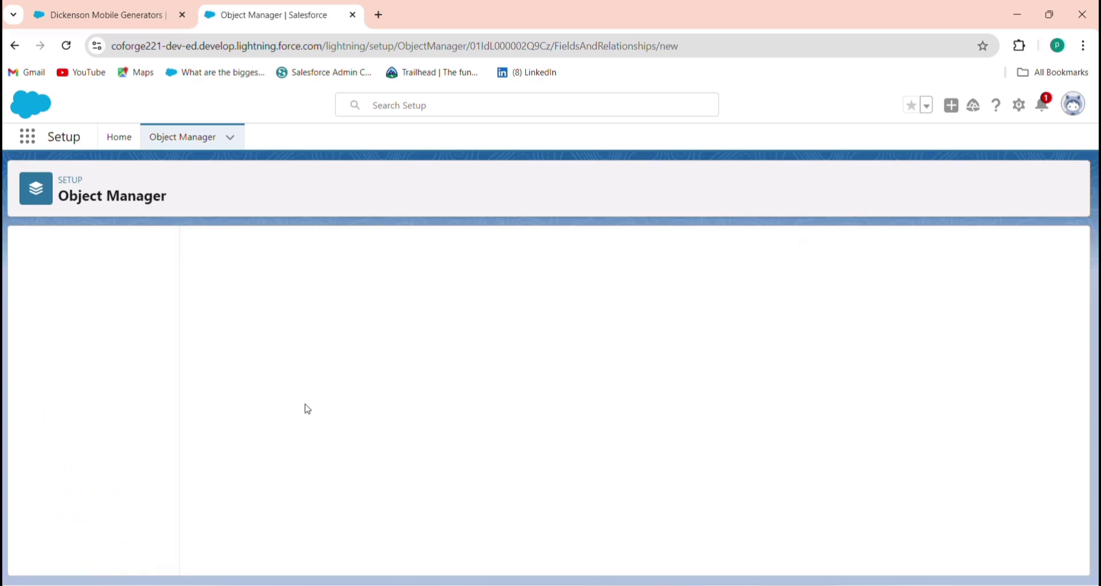
pyautogui.click(224, 458)
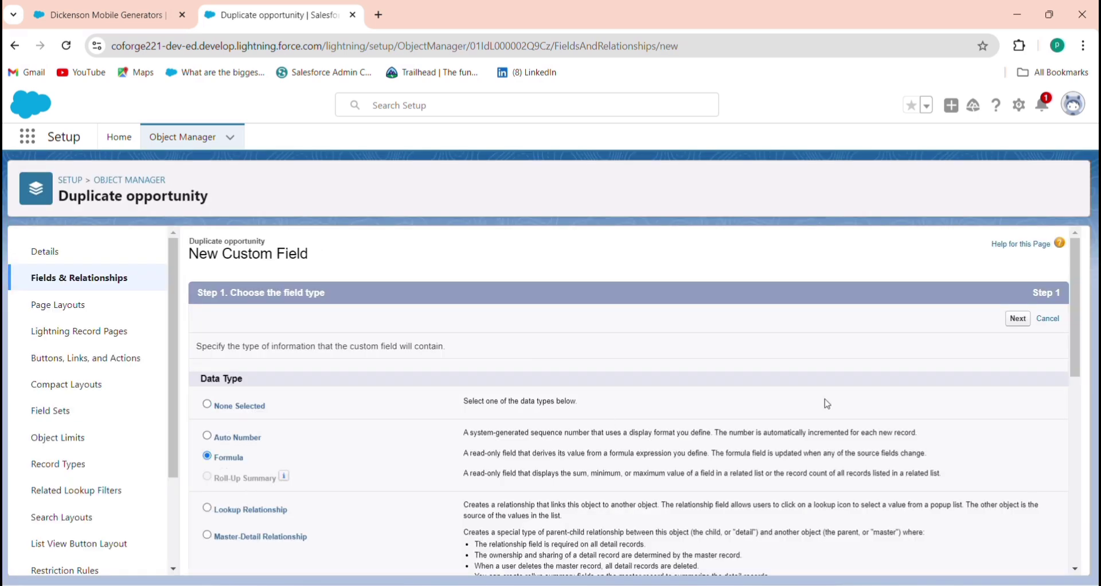
pyautogui.click(1016, 320)
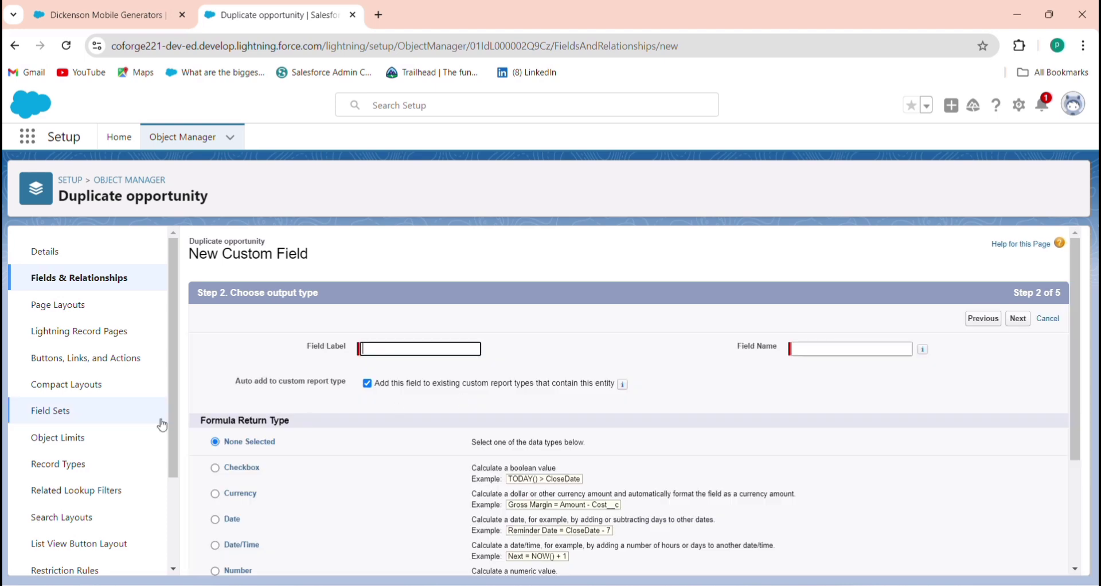
pyautogui.click(412, 349)
pyautogui.click(436, 482)
pyautogui.press('Tab')
pyautogui.scroll(-3, 528, 446)
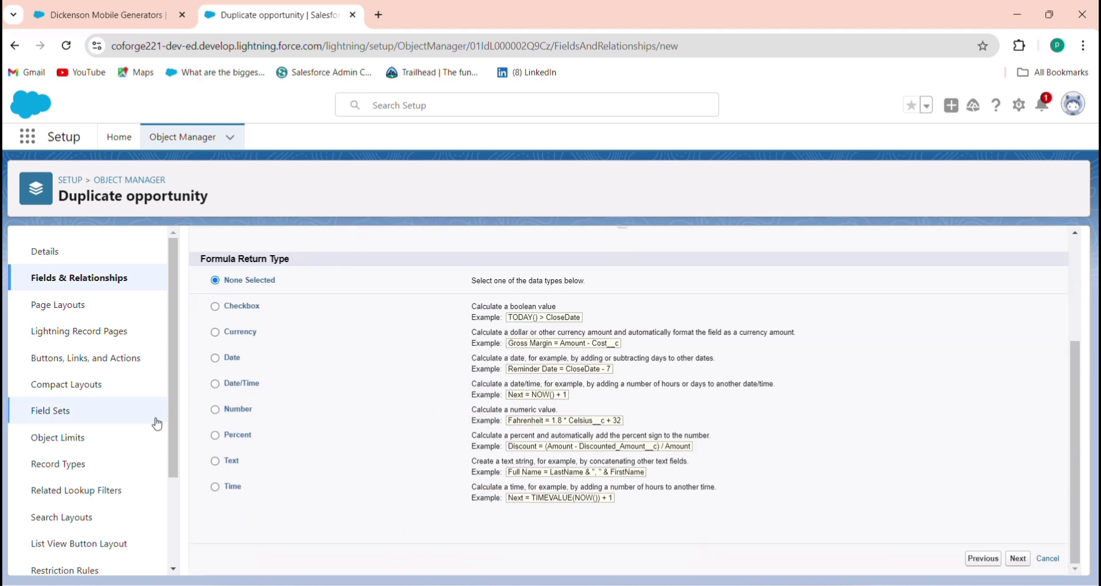
pyautogui.click(215, 465)
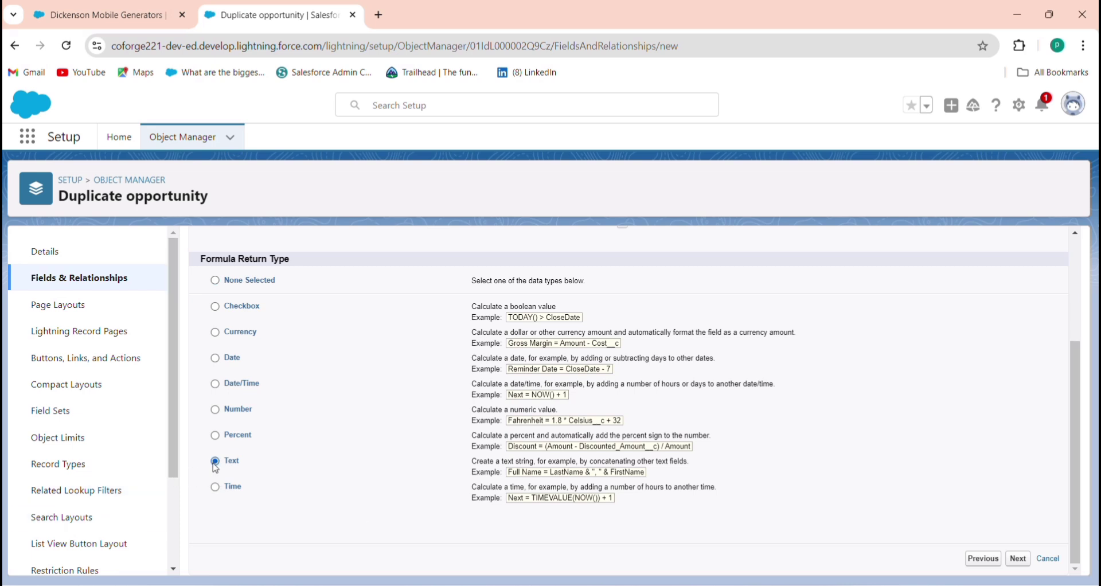
pyautogui.click(1018, 558)
# - Insert the related Opportunity's Stage field into the Stage formula and check the syntax
pyautogui.click(224, 426)
pyautogui.scroll(-3, 563, 414)
pyautogui.click(516, 420)
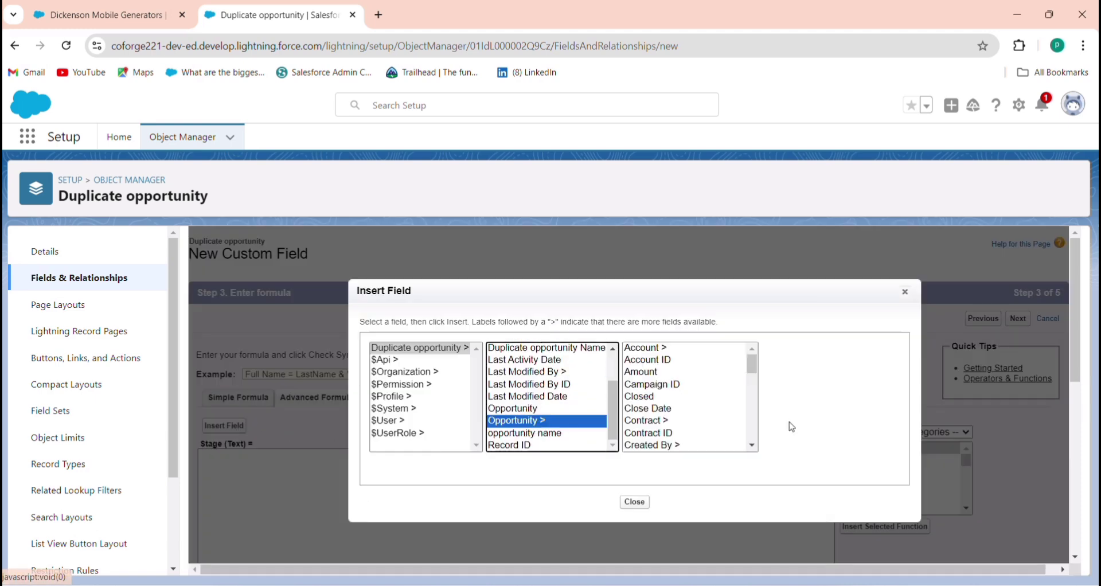
pyautogui.scroll(-2, 788, 424)
pyautogui.scroll(-5, 664, 419)
pyautogui.click(638, 396)
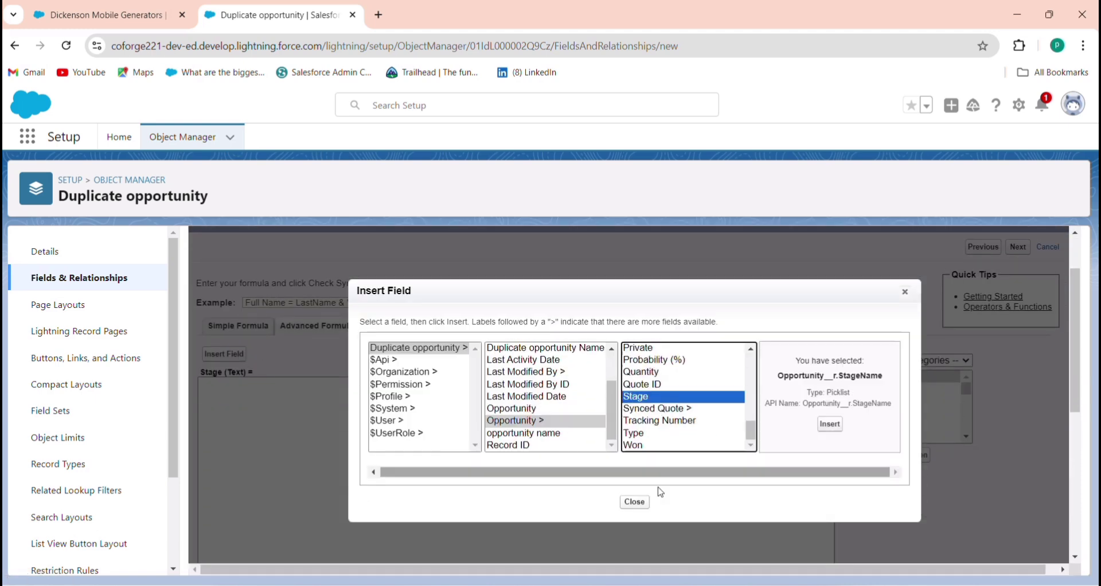
pyautogui.click(828, 423)
pyautogui.scroll(-5, 221, 389)
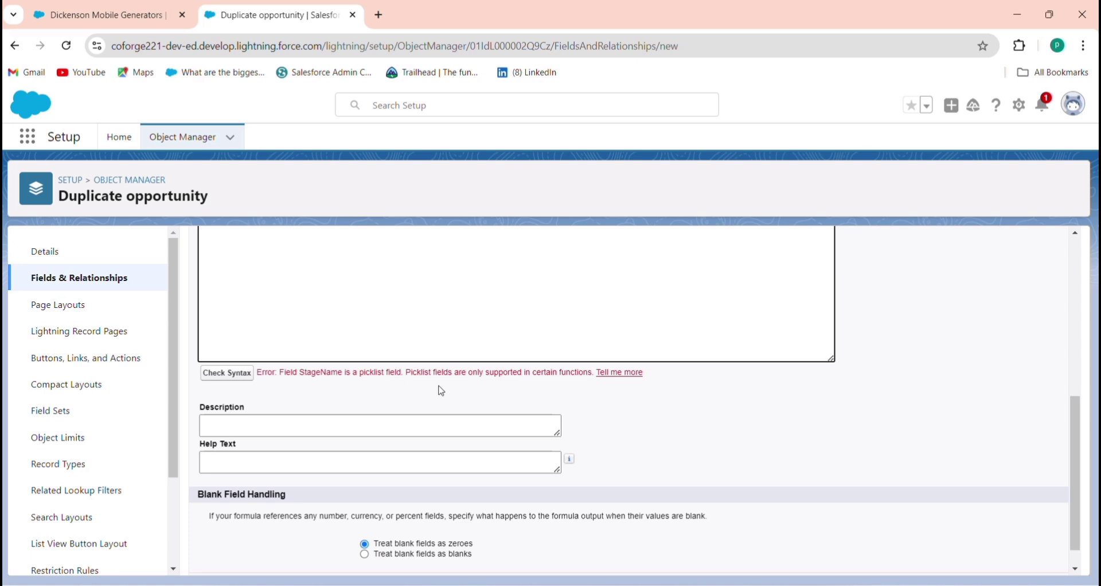
# - Wrap the Stage reference in a text function as Text(Opportunity__r.StageName) and check the syntax again
pyautogui.scroll(5, 516, 395)
pyautogui.scroll(2, 533, 400)
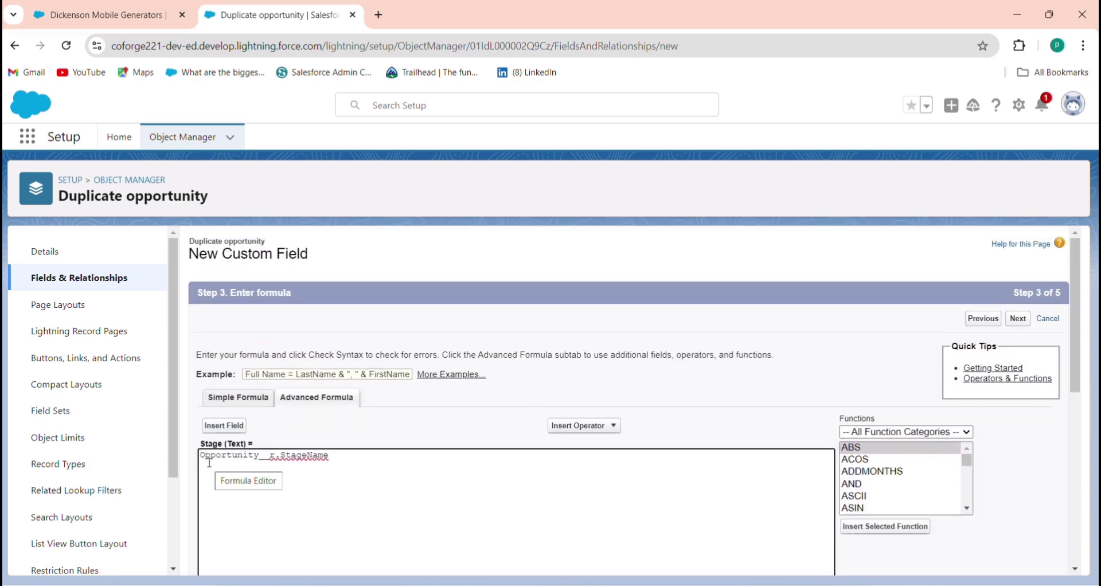
pyautogui.write('Tex')
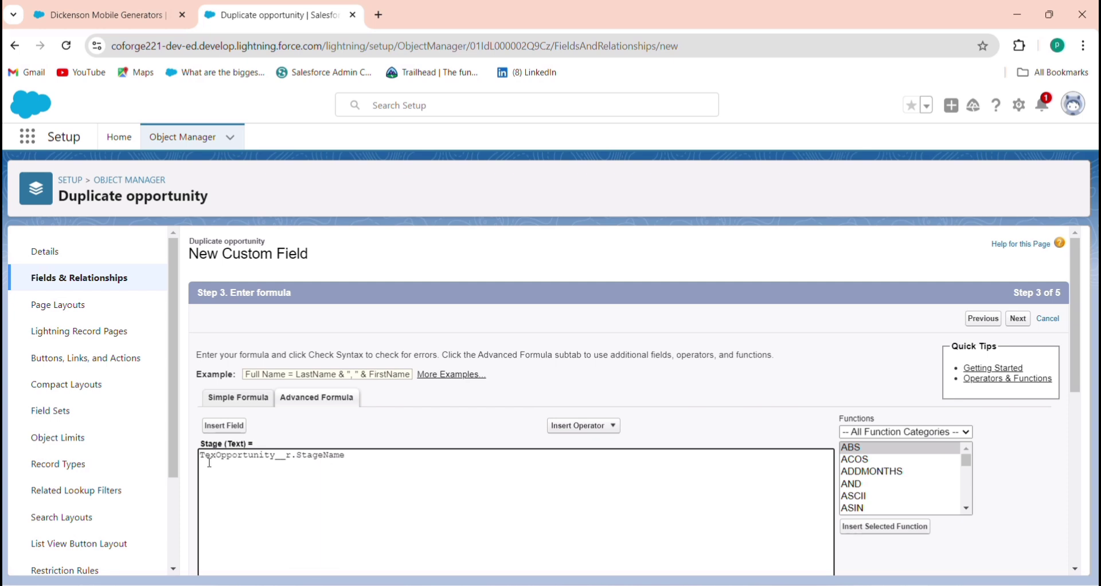
pyautogui.write('t (')
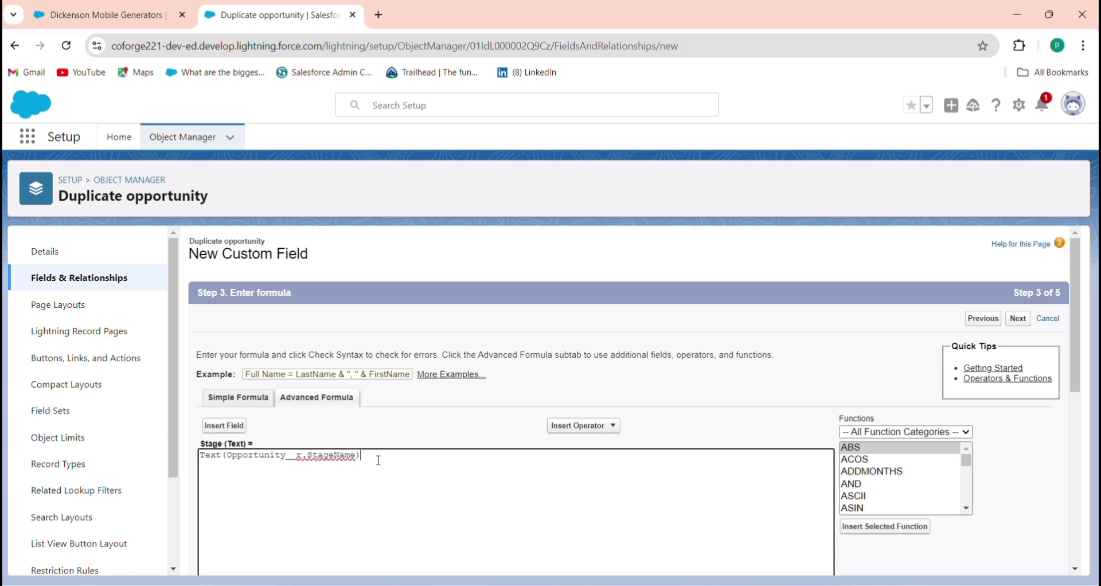
pyautogui.scroll(-5, 379, 460)
pyautogui.click(250, 352)
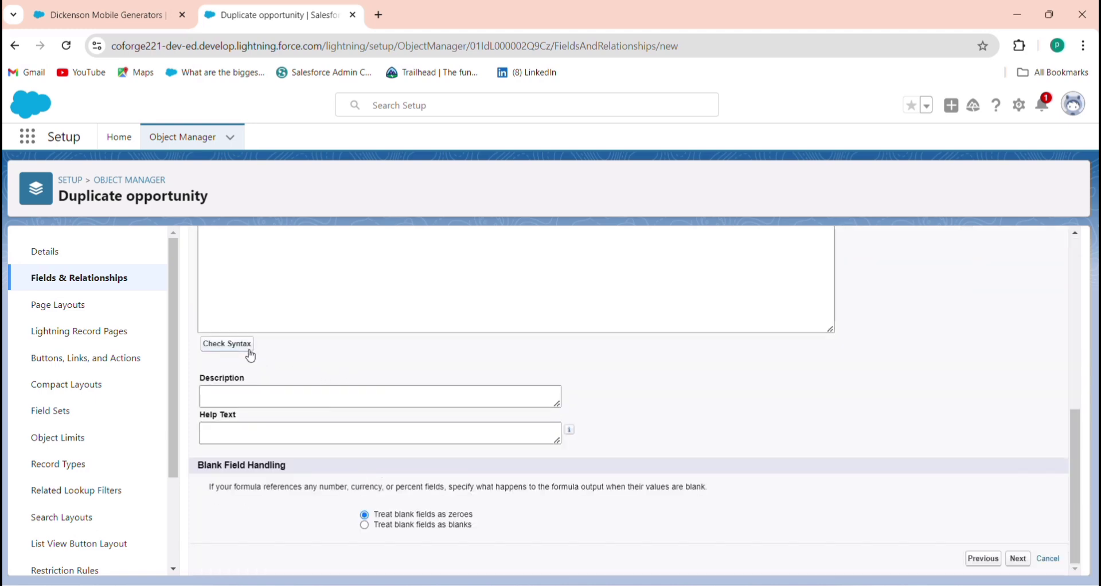
pyautogui.scroll(4, 446, 382)
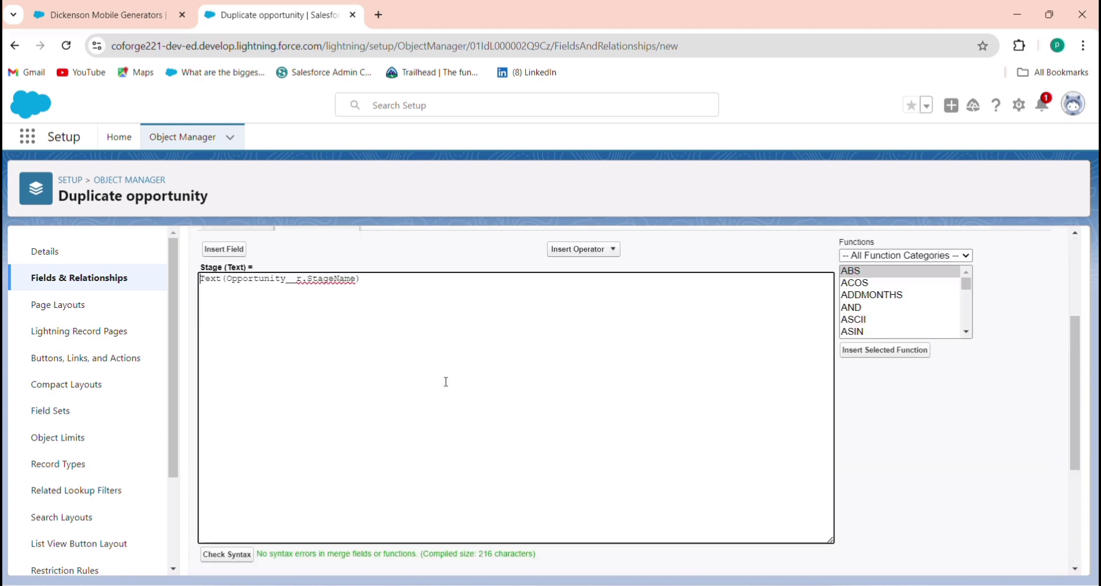
pyautogui.scroll(2, 446, 382)
pyautogui.scroll(-5, 446, 382)
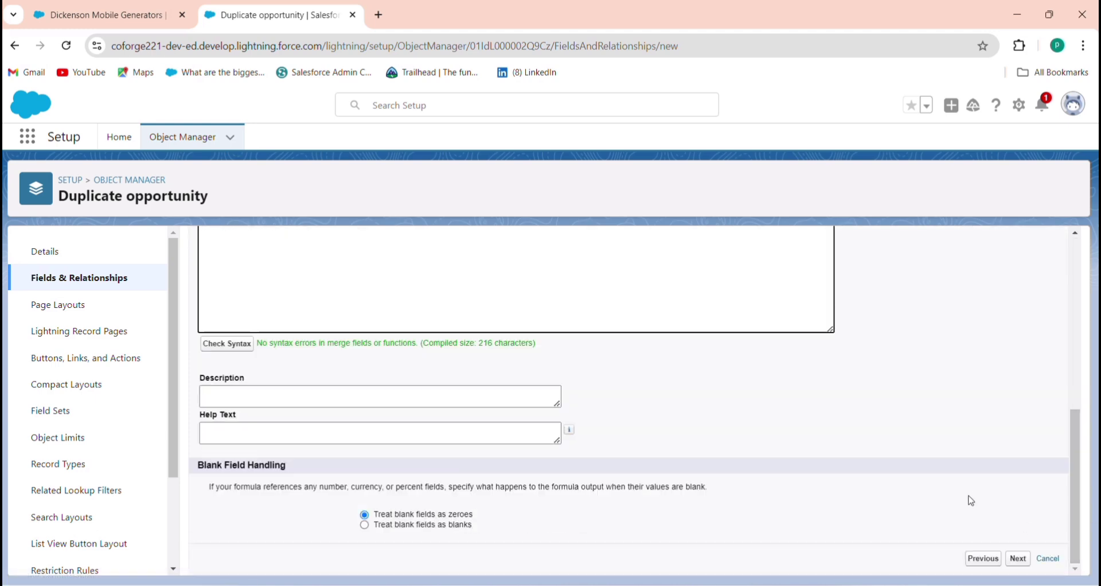
# - Save the Stage field with the default field-level security and page layout settings
pyautogui.click(1017, 560)
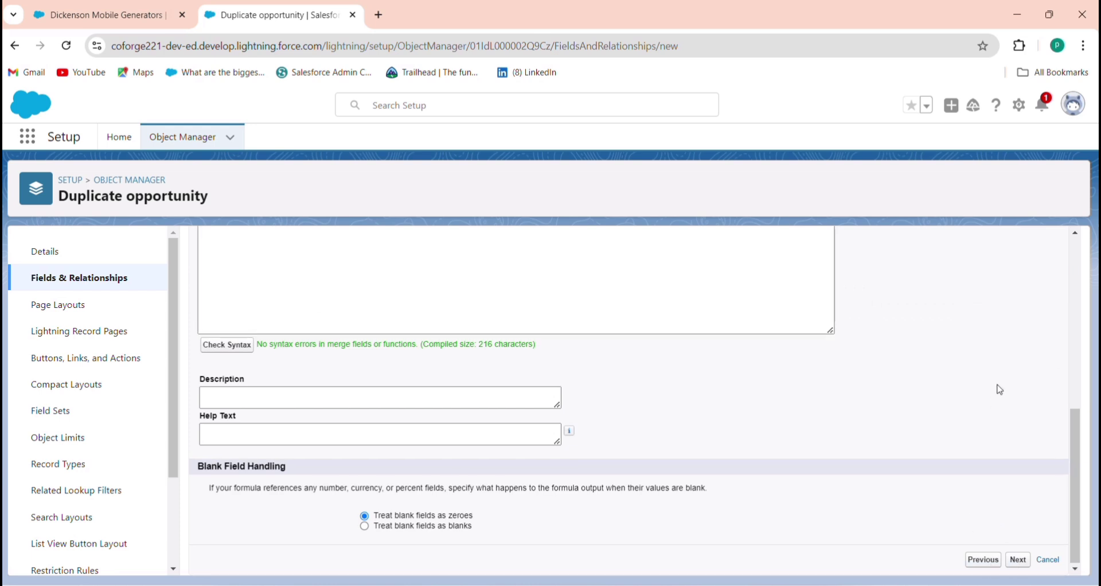
pyautogui.click(1019, 319)
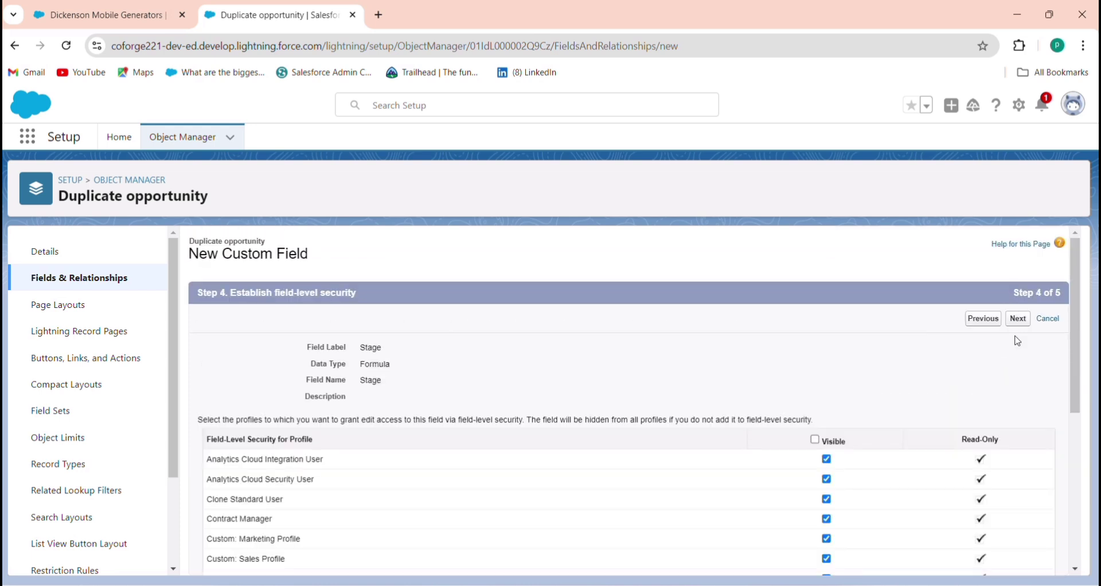
pyautogui.click(1027, 322)
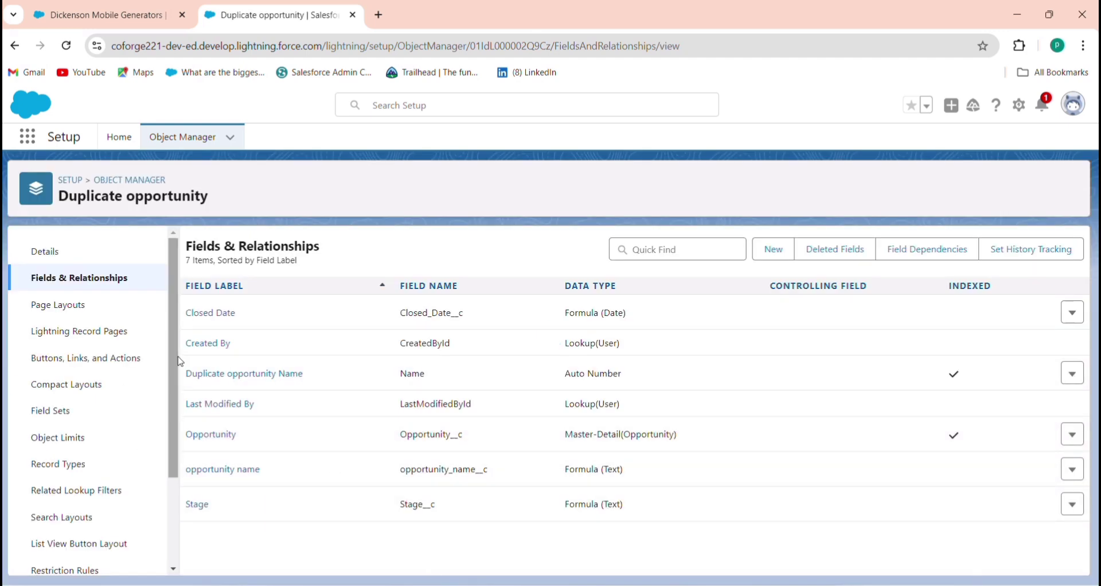
# - Start a new custom object tab for Duplicate opportunity with the Car tab style, and proceed past its details
pyautogui.click(133, 150)
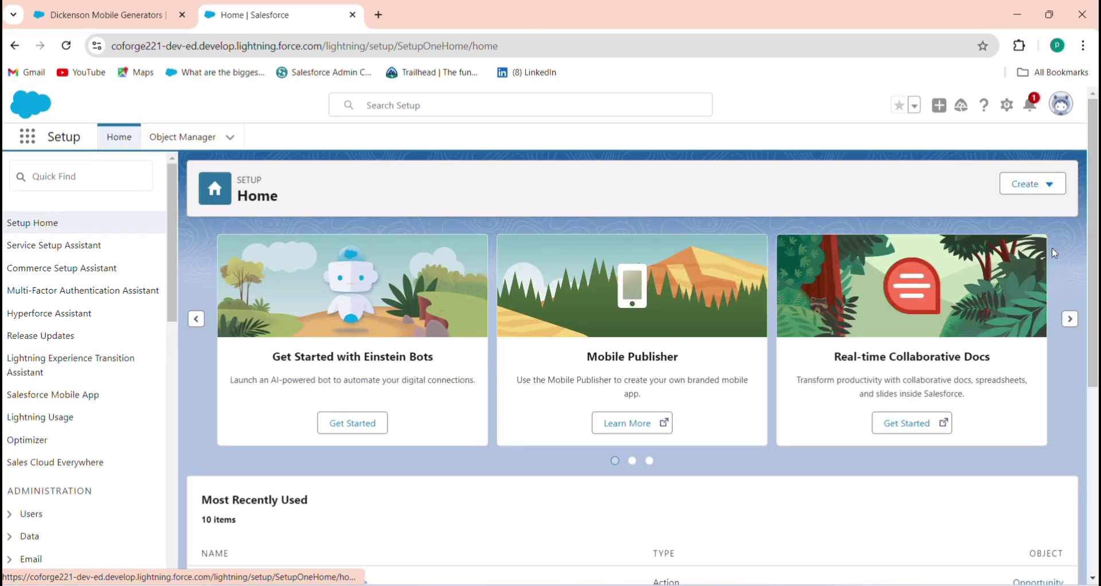
pyautogui.click(1037, 184)
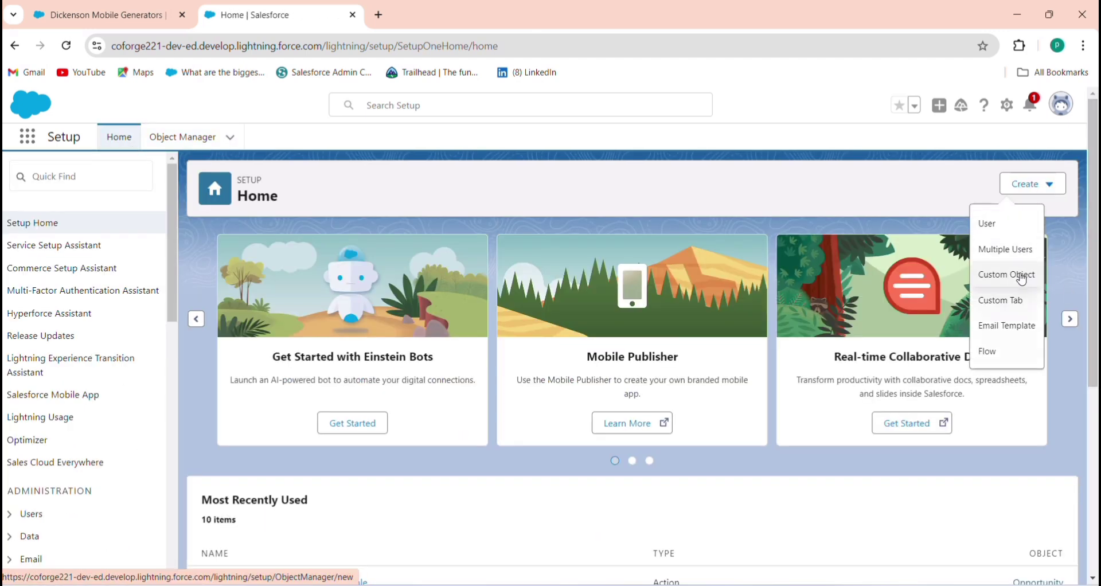
pyautogui.click(1013, 302)
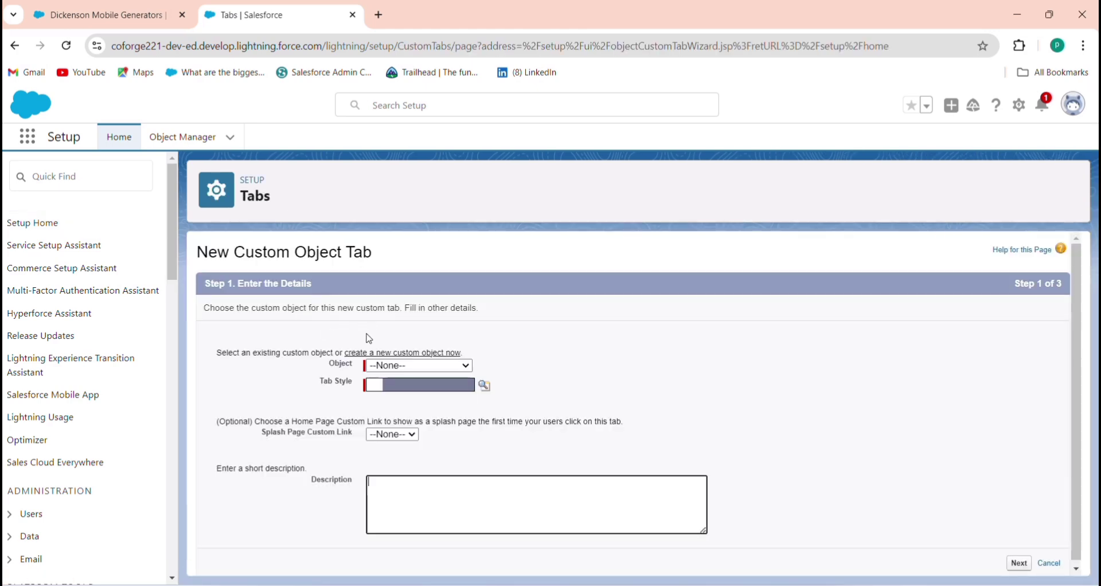
pyautogui.click(389, 365)
pyautogui.click(397, 398)
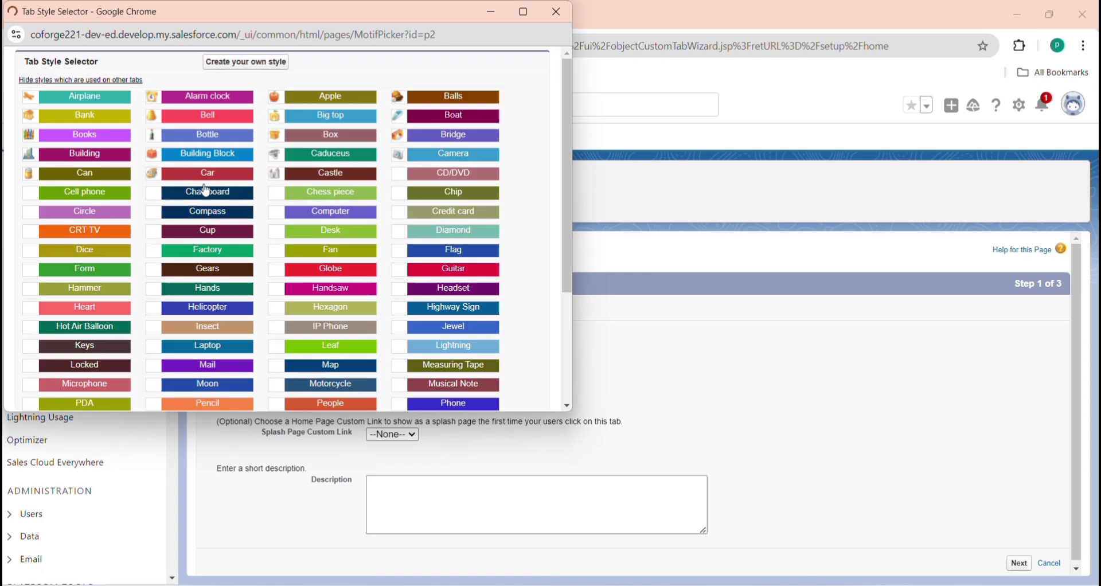
pyautogui.click(207, 173)
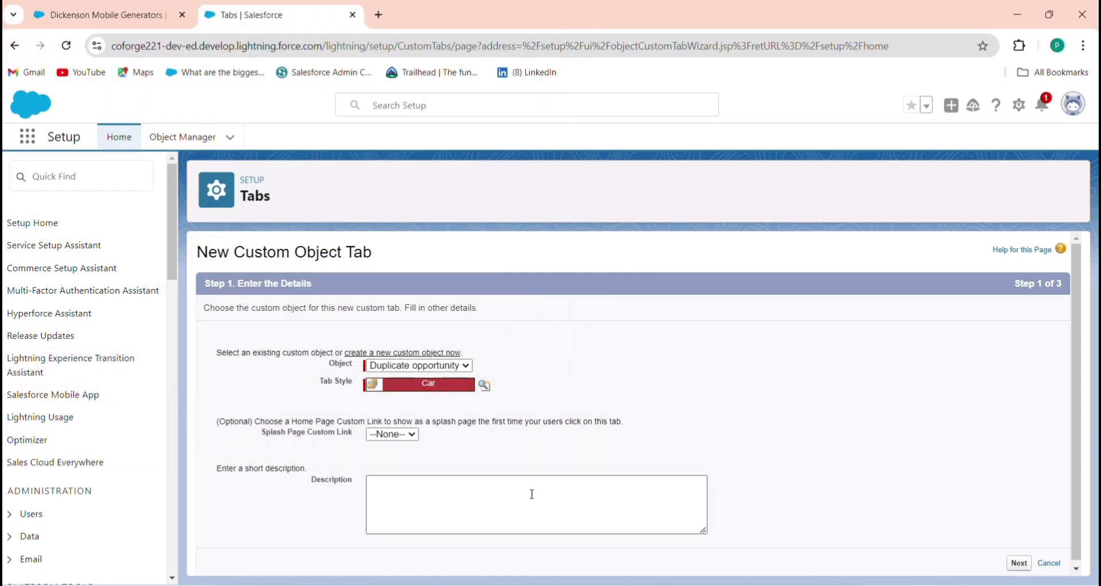
pyautogui.click(1019, 559)
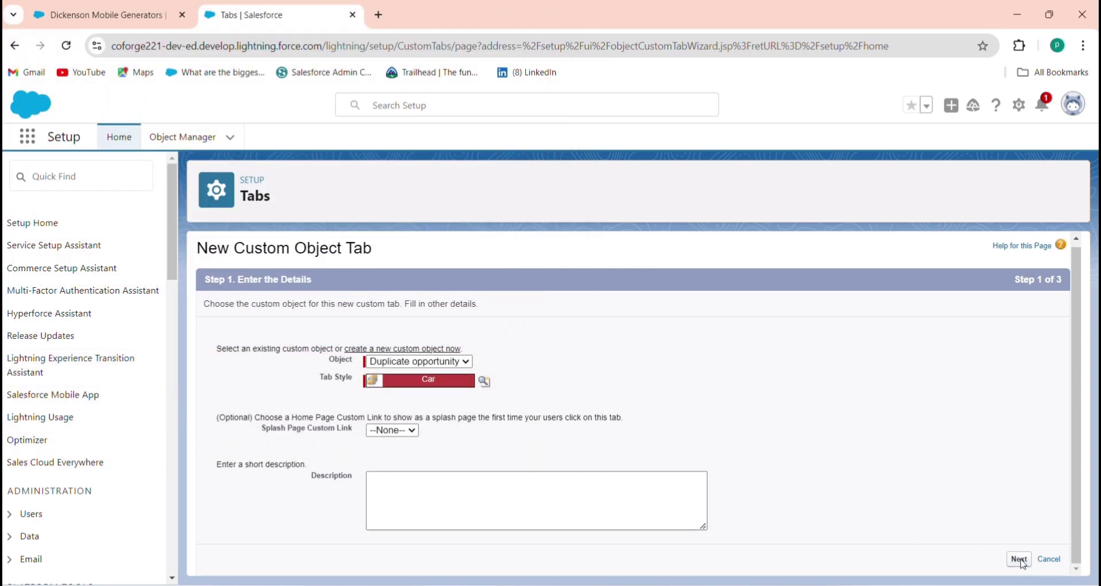
# - Accept the tab's default profile visibility and custom app settings, and save the tab
pyautogui.scroll(-10, 1010, 390)
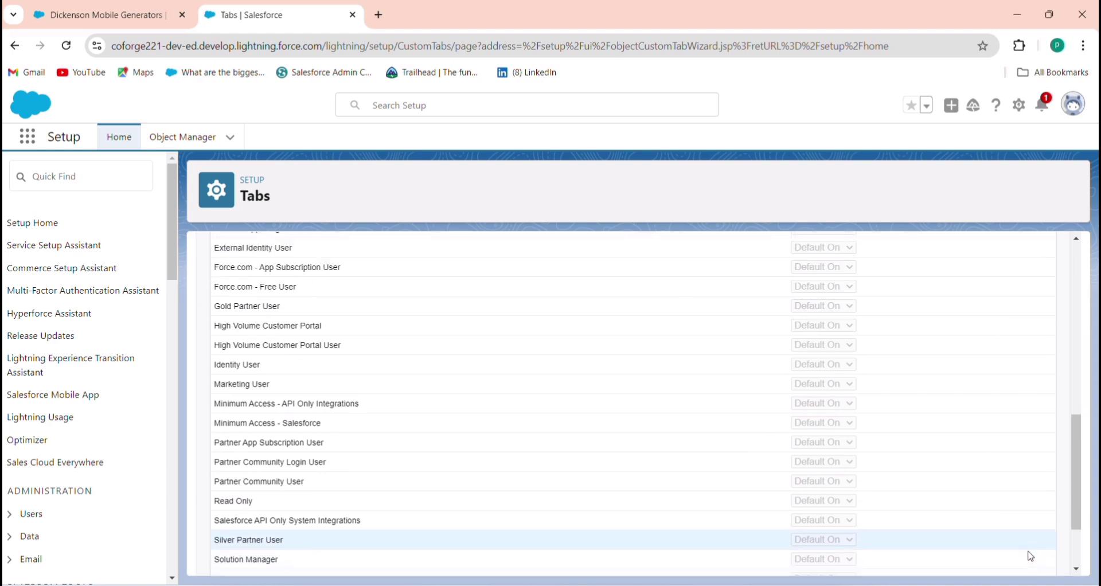
pyautogui.click(1020, 565)
pyautogui.scroll(-10, 1027, 516)
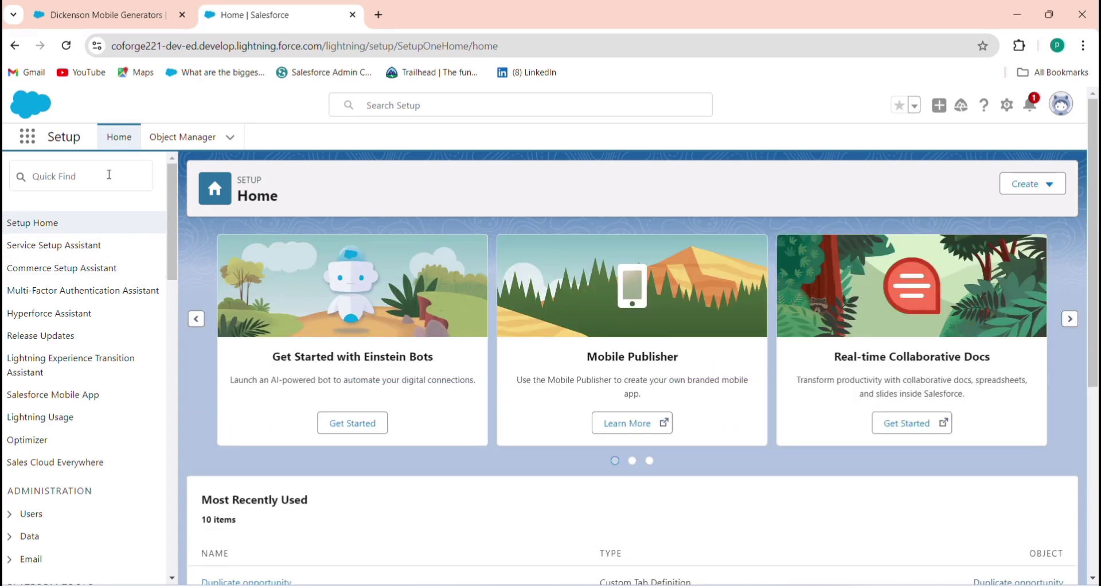
# - Search Setup for "flow" and open the Flows page under Process Automation
pyautogui.click(109, 174)
pyautogui.write('f')
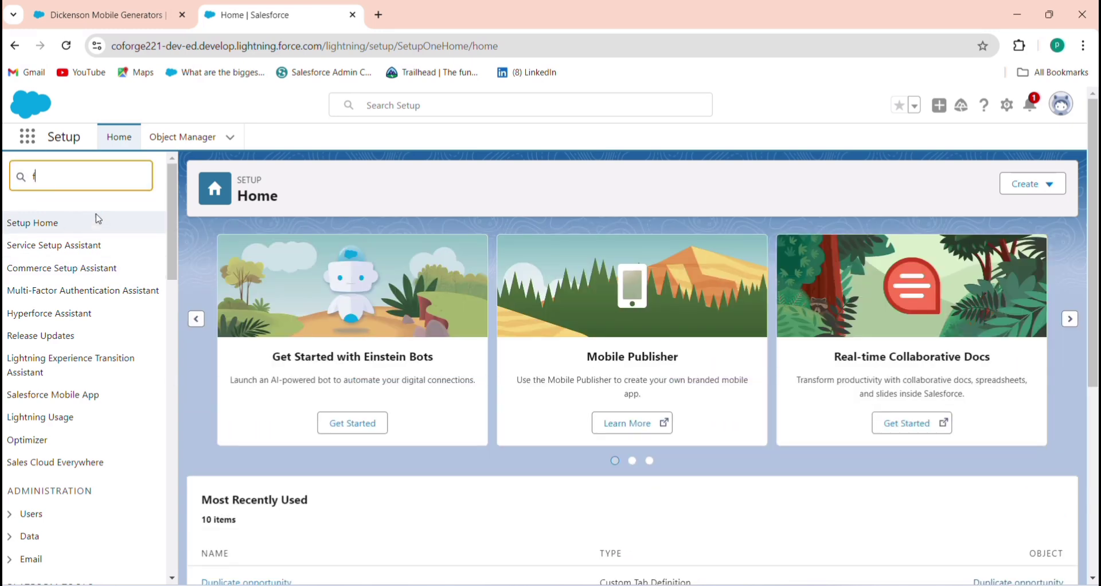
pyautogui.write('low')
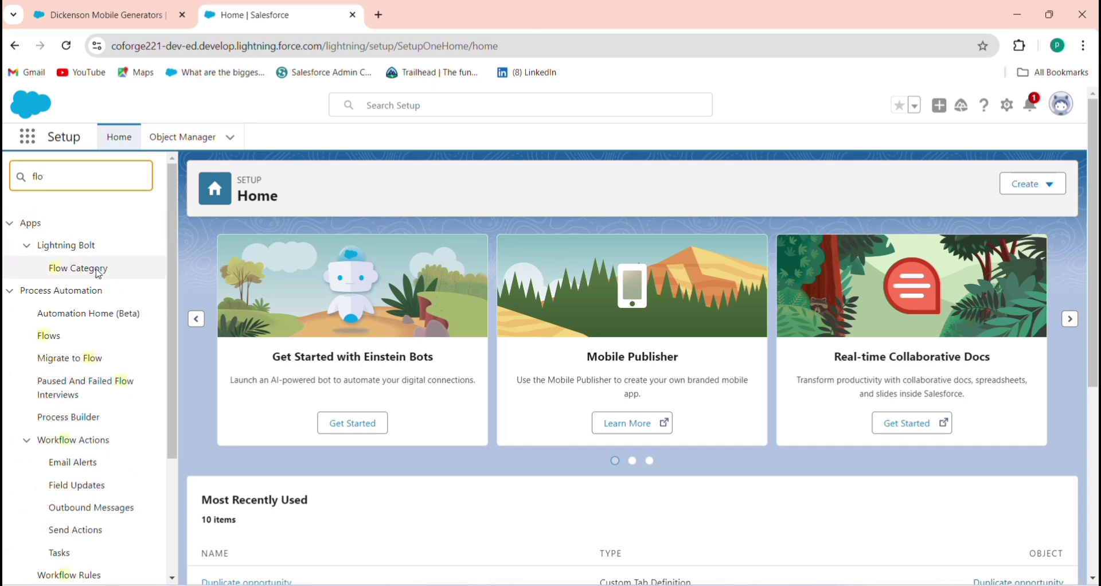
pyautogui.scroll(-1, 54, 342)
pyautogui.click(50, 267)
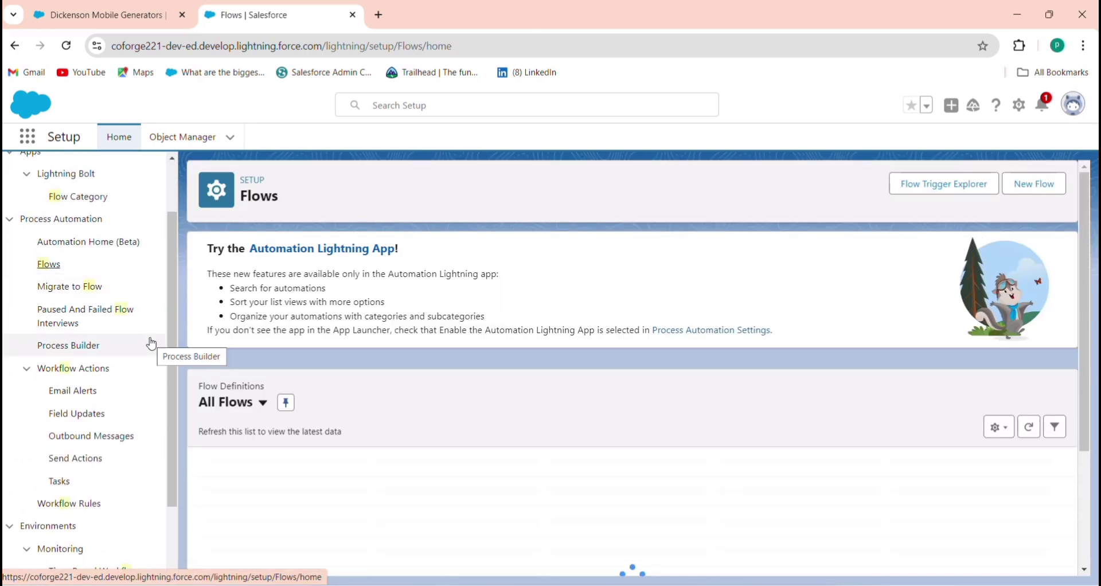
# - Create a new Screen Flow from scratch
pyautogui.click(1032, 184)
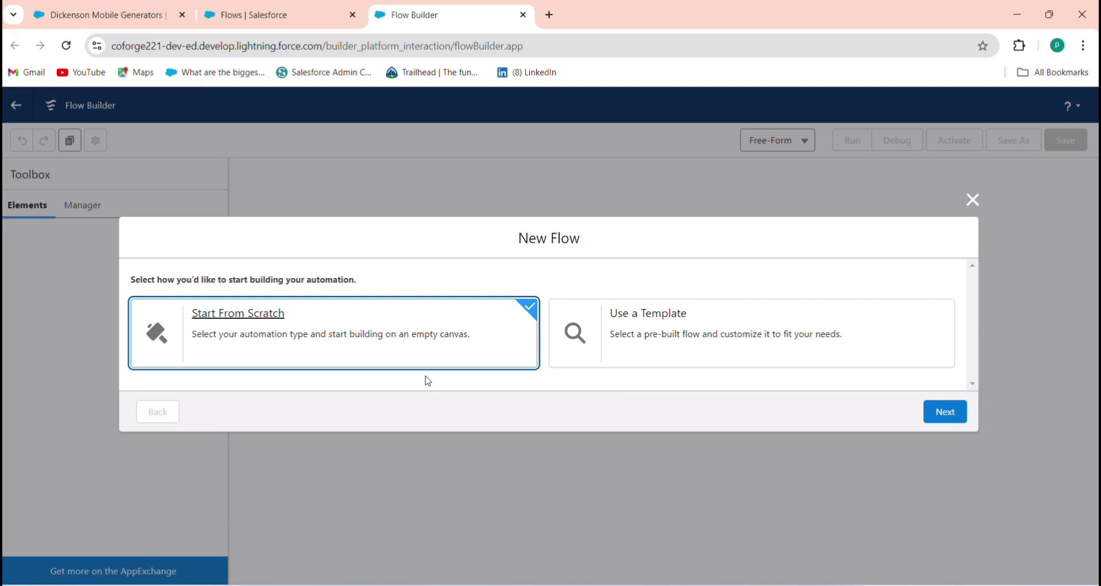
pyautogui.click(939, 415)
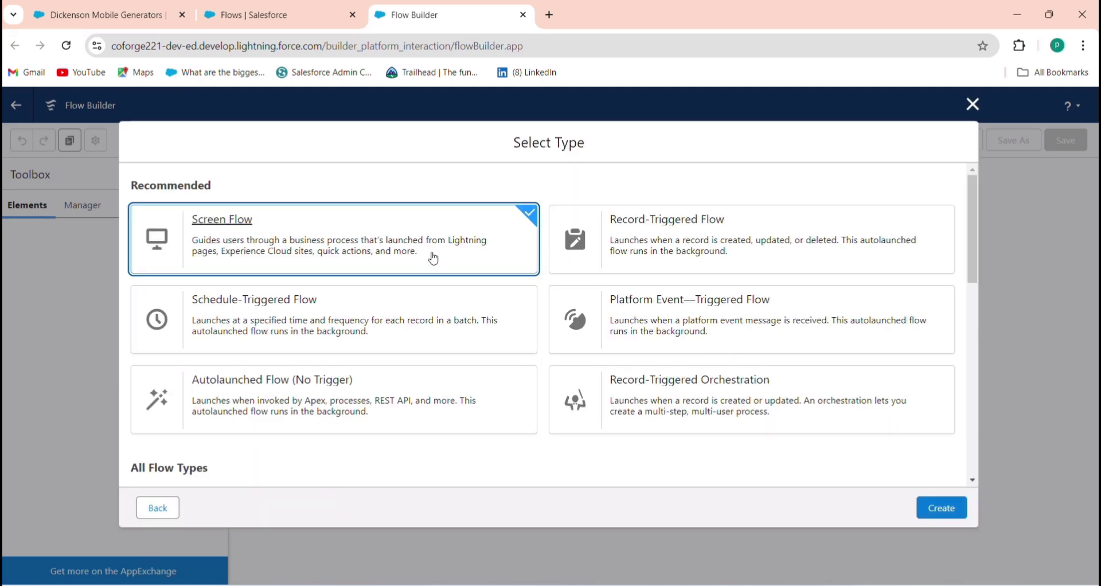
pyautogui.click(941, 508)
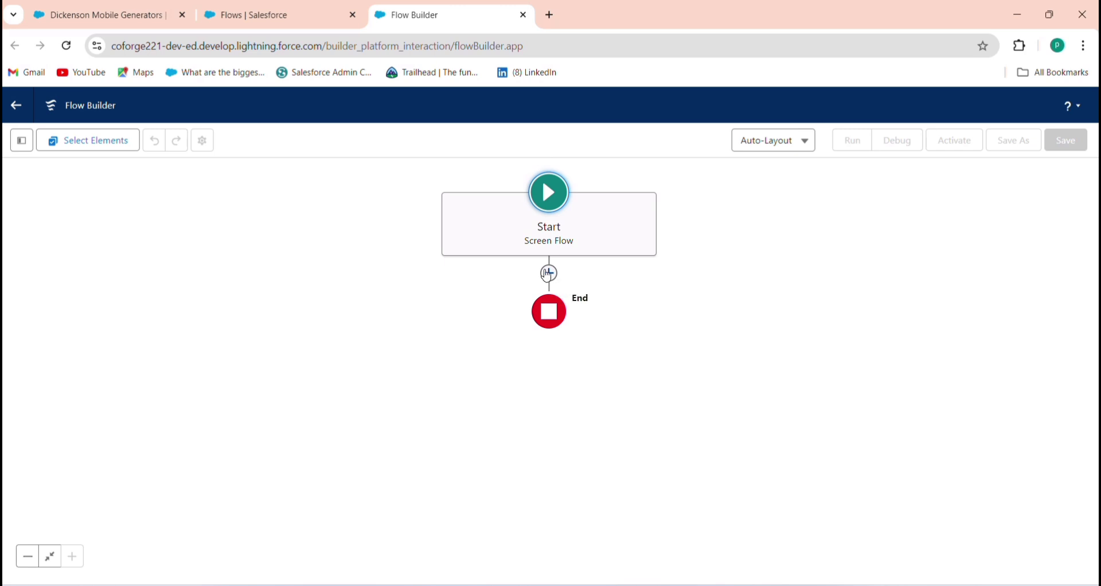
# - Add a Get Records element after the flow's start and label it "Get All Opportunities"
pyautogui.click(549, 273)
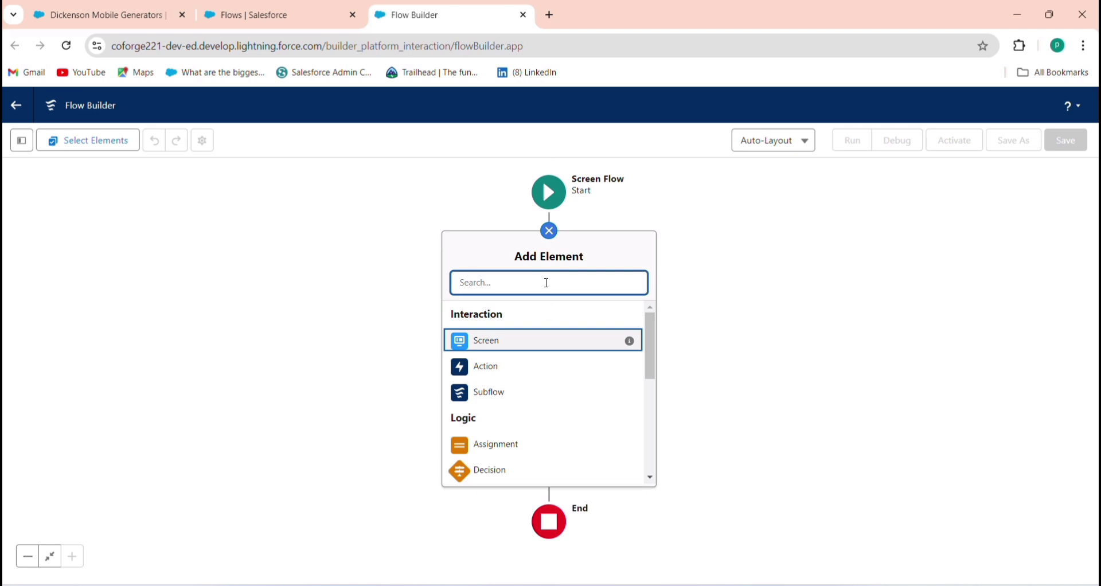
pyautogui.write('get')
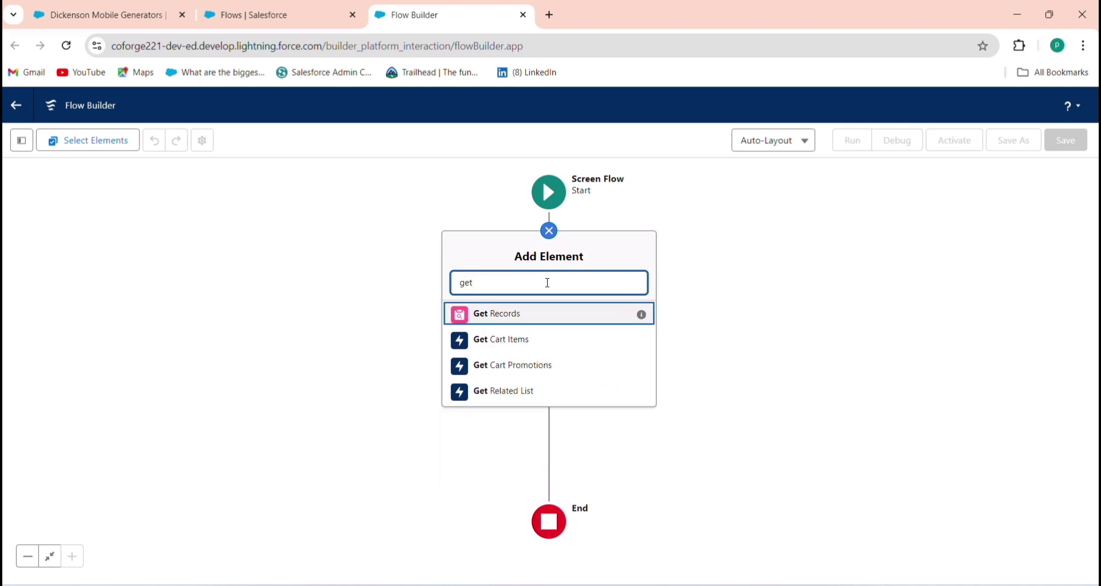
pyautogui.click(513, 314)
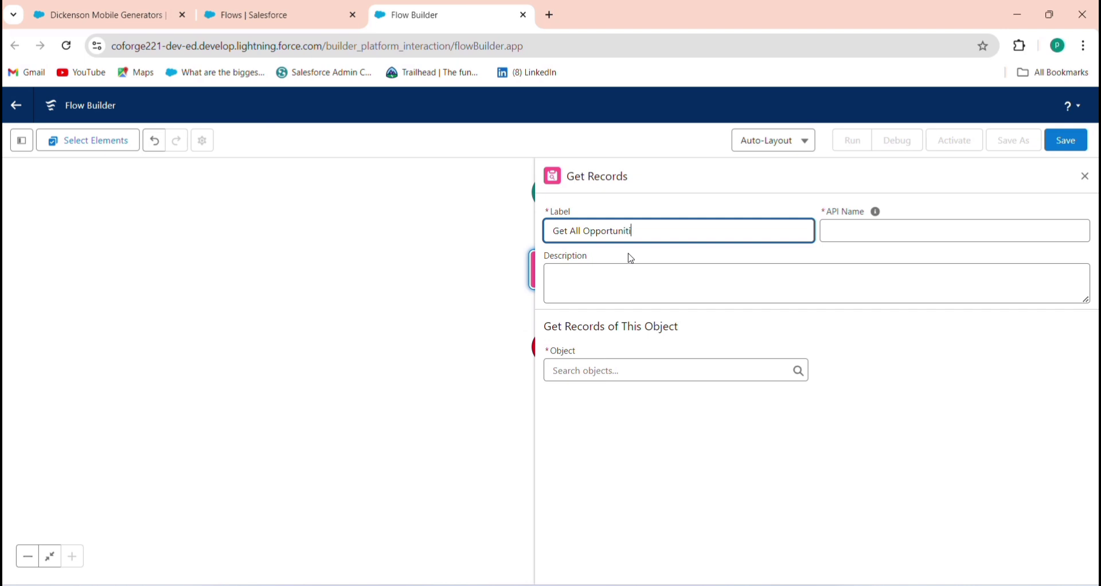
pyautogui.press('Tab')
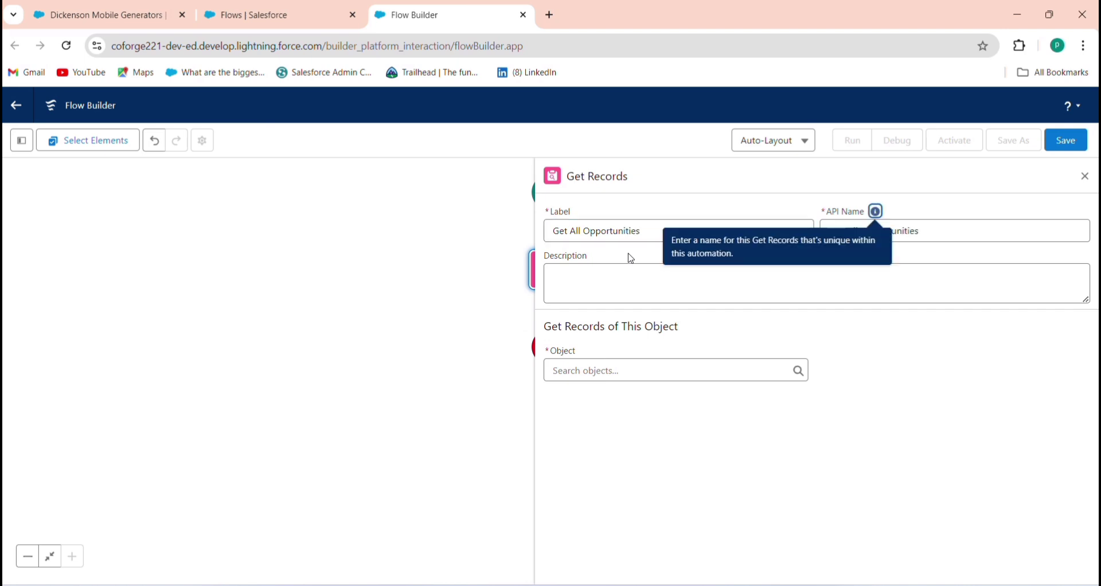
# - Set the Get Records element to retrieve the Opportunity object with no filter conditions
pyautogui.click(592, 371)
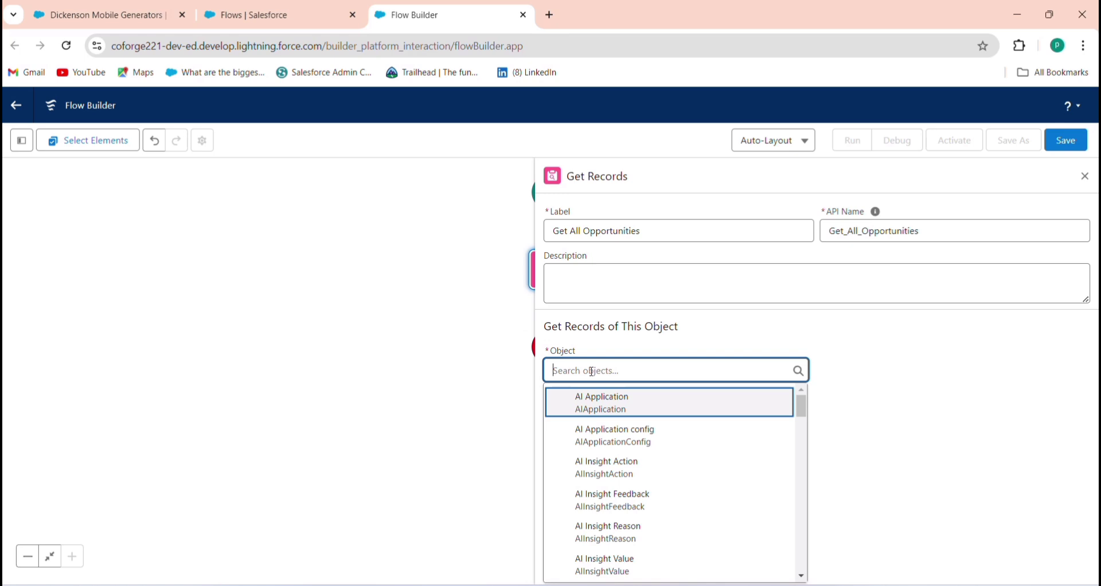
pyautogui.write('opp')
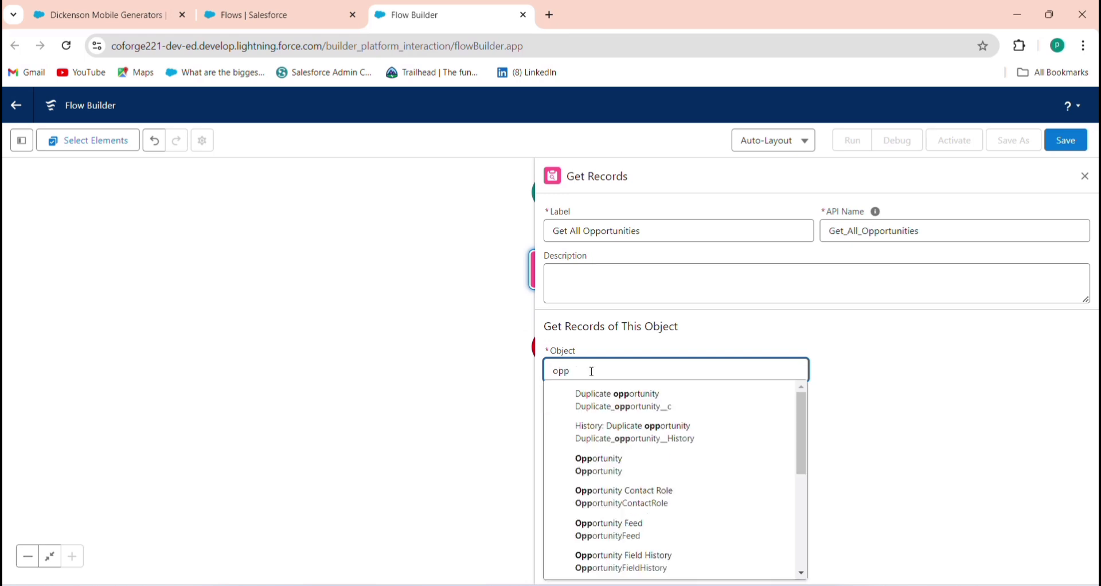
pyautogui.click(629, 460)
pyautogui.scroll(-3, 580, 519)
pyautogui.click(607, 322)
pyautogui.click(599, 334)
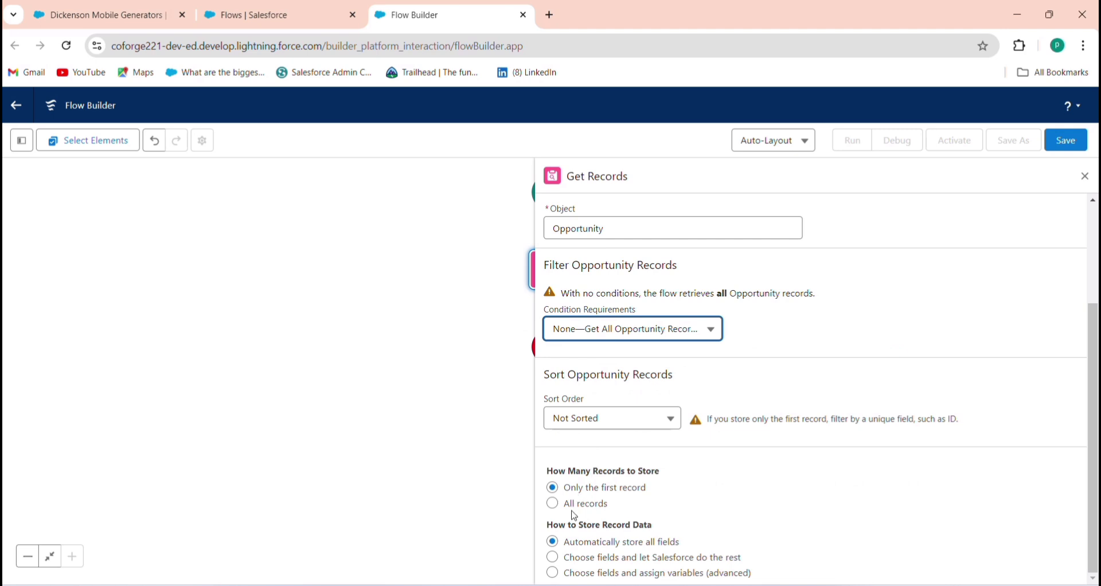
# - Make the Get Records element store all records with all fields stored automatically, and close its settings
pyautogui.click(553, 504)
pyautogui.scroll(3, 612, 493)
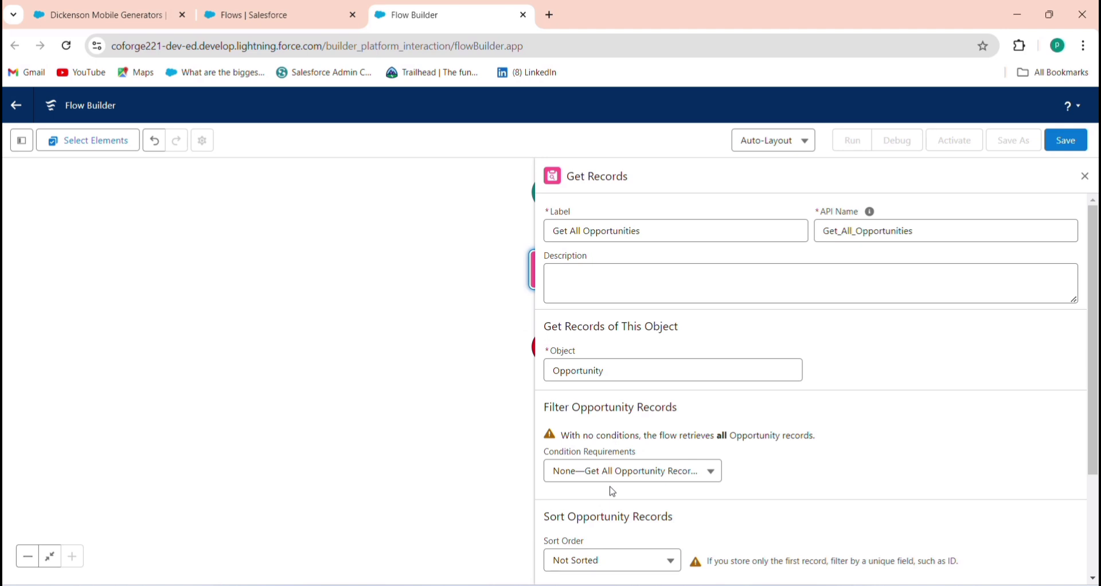
pyautogui.scroll(-3, 613, 492)
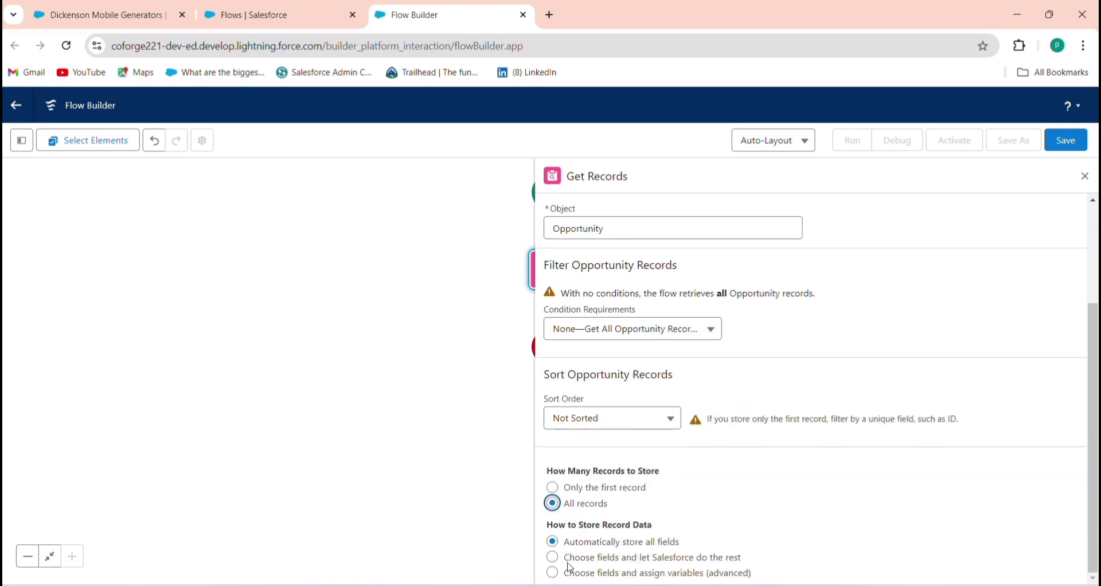
pyautogui.click(1084, 177)
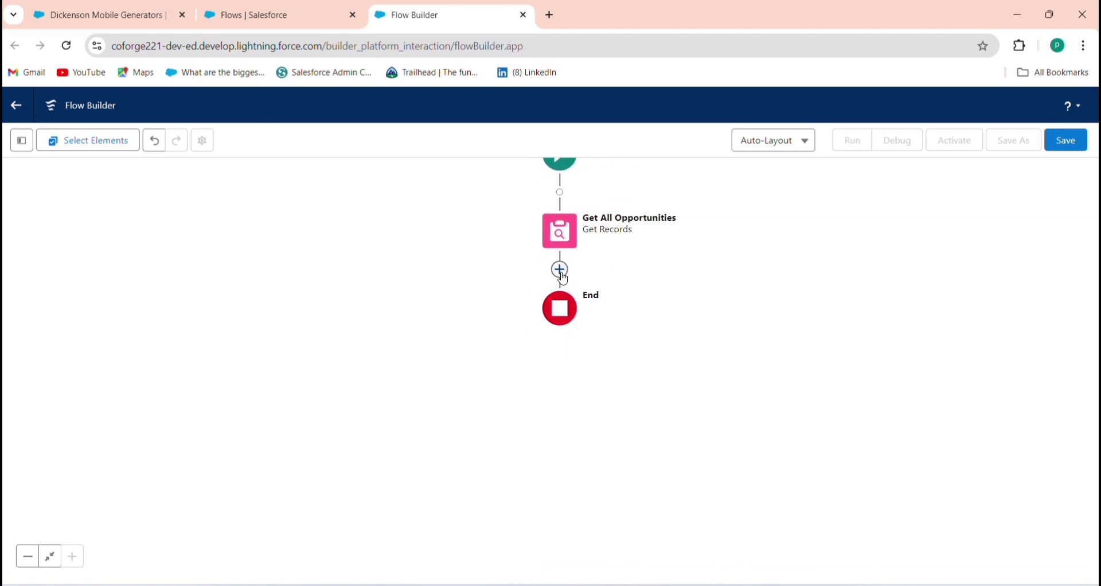
# - Add a Screen element after Get All Opportunities and label it "Adding Multiple Opportunity"
pyautogui.click(560, 270)
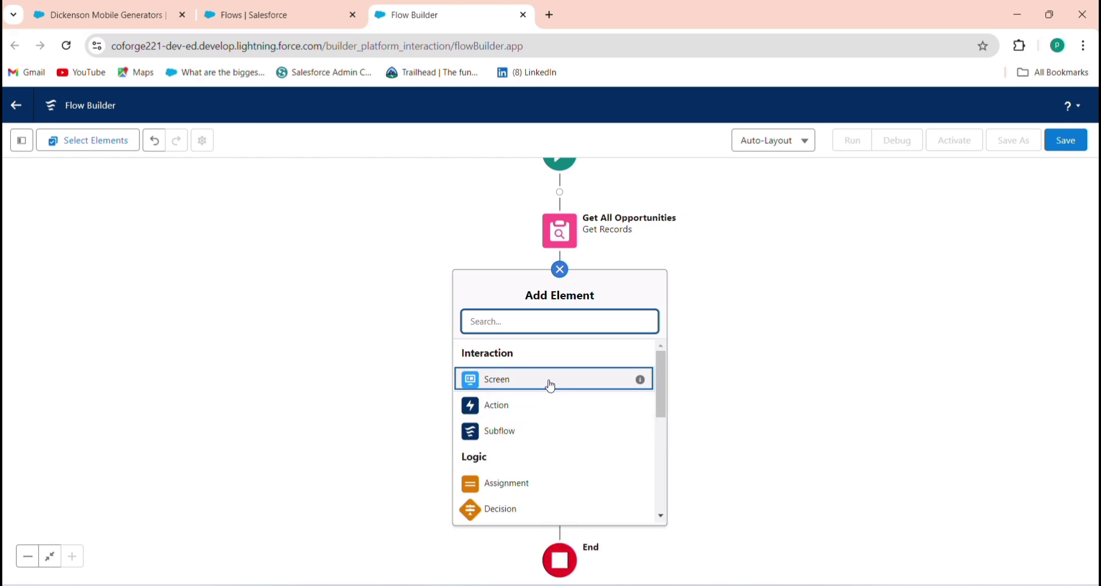
pyautogui.click(549, 382)
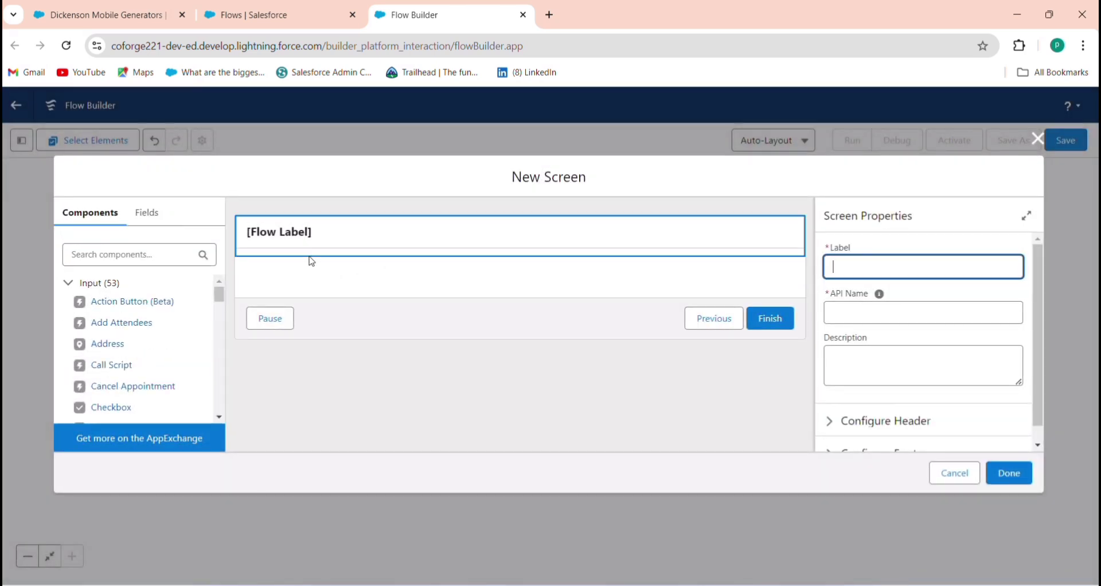
pyautogui.click(310, 252)
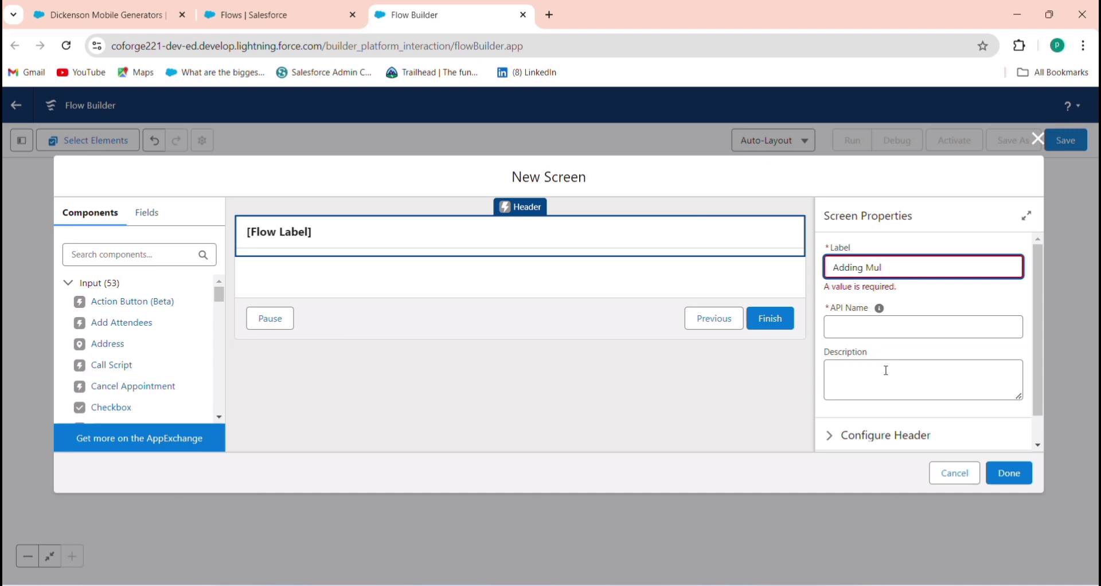
pyautogui.write('Oppo')
pyautogui.write('rtunity')
pyautogui.click(886, 370)
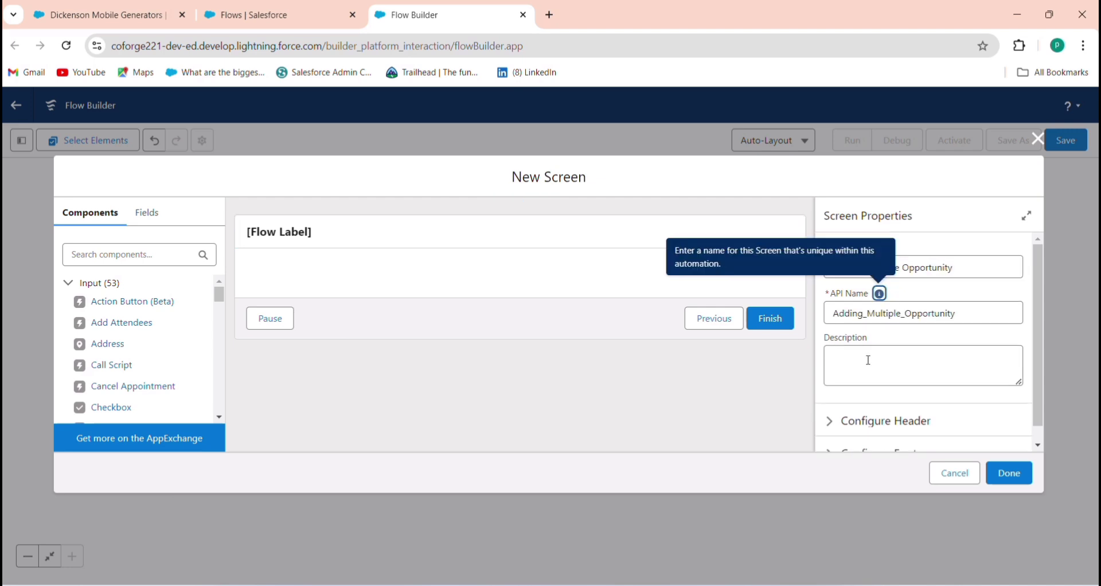
# - Search the screen components for "Data" and place a Data Table in the screen's body
pyautogui.click(166, 254)
pyautogui.write('D')
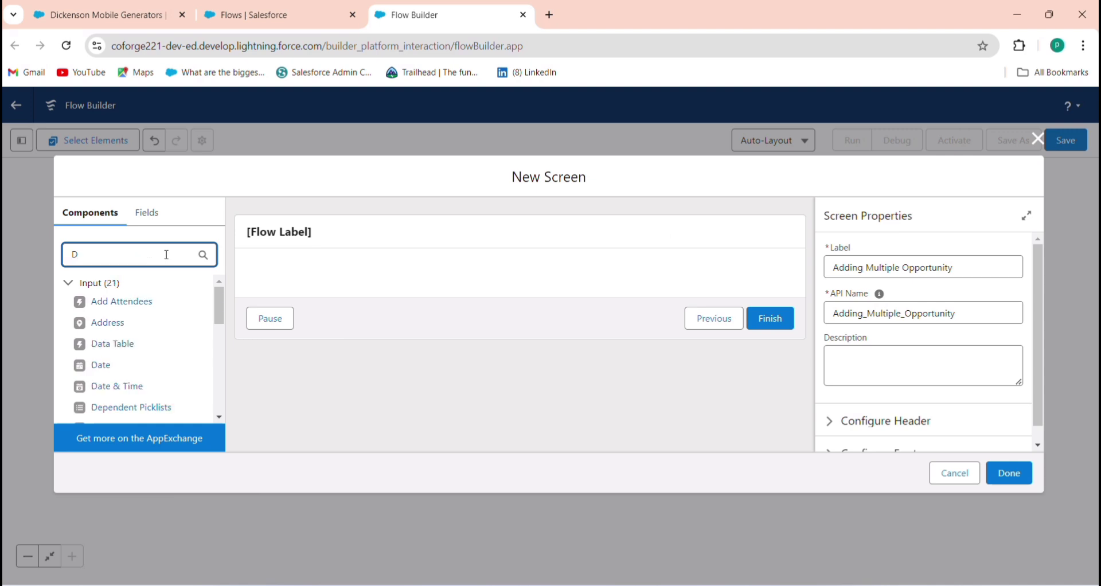
pyautogui.write('ata')
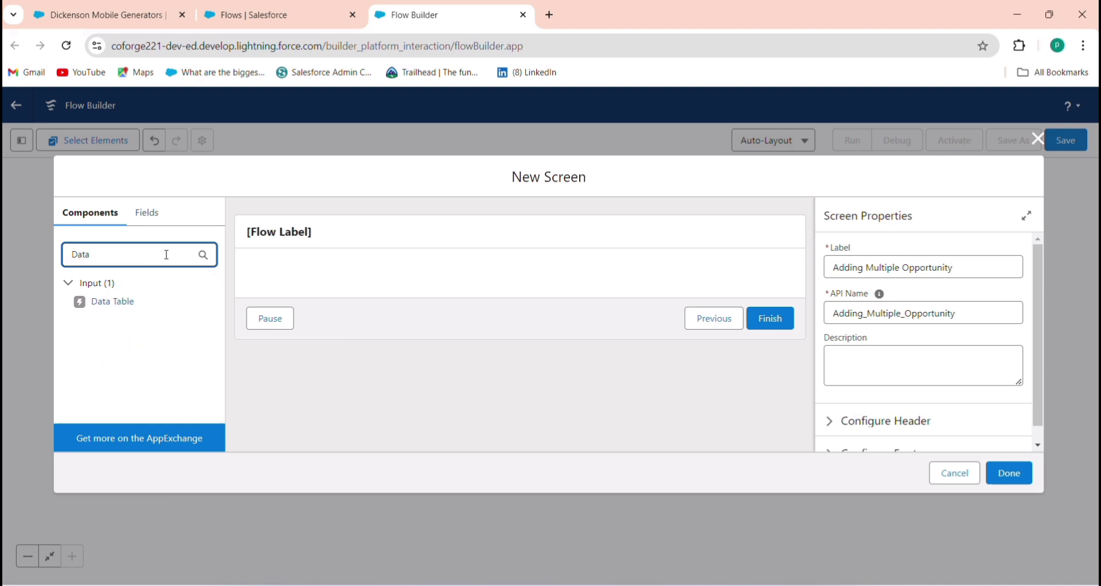
pyautogui.moveTo(172, 301); pyautogui.dragTo(321, 291)
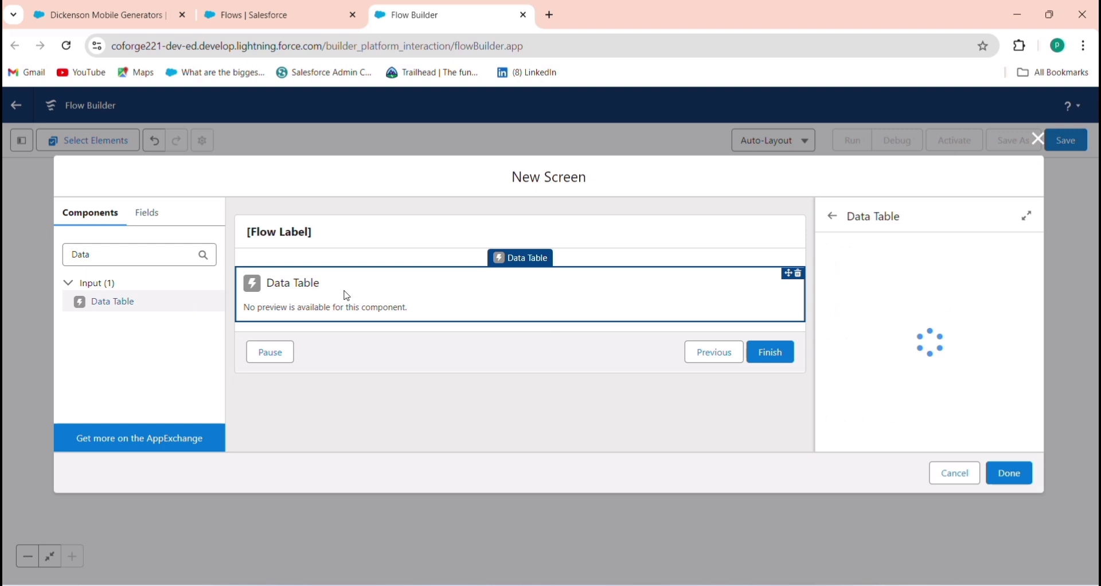
# - Set the data table's API name to DataTable and use its label as the table title
pyautogui.click(846, 259)
pyautogui.write('DataT')
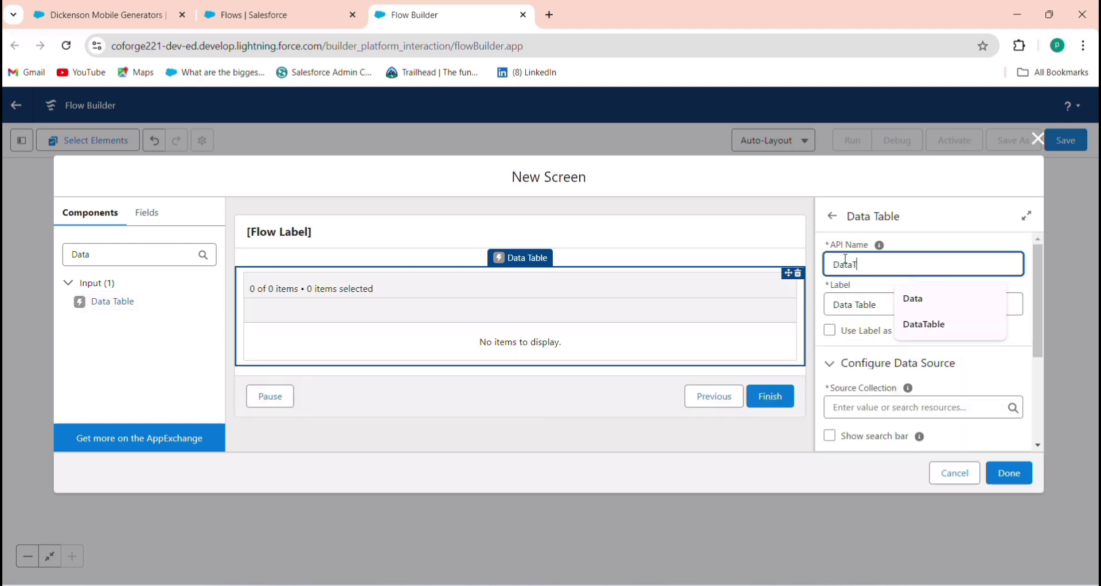
pyautogui.write('able')
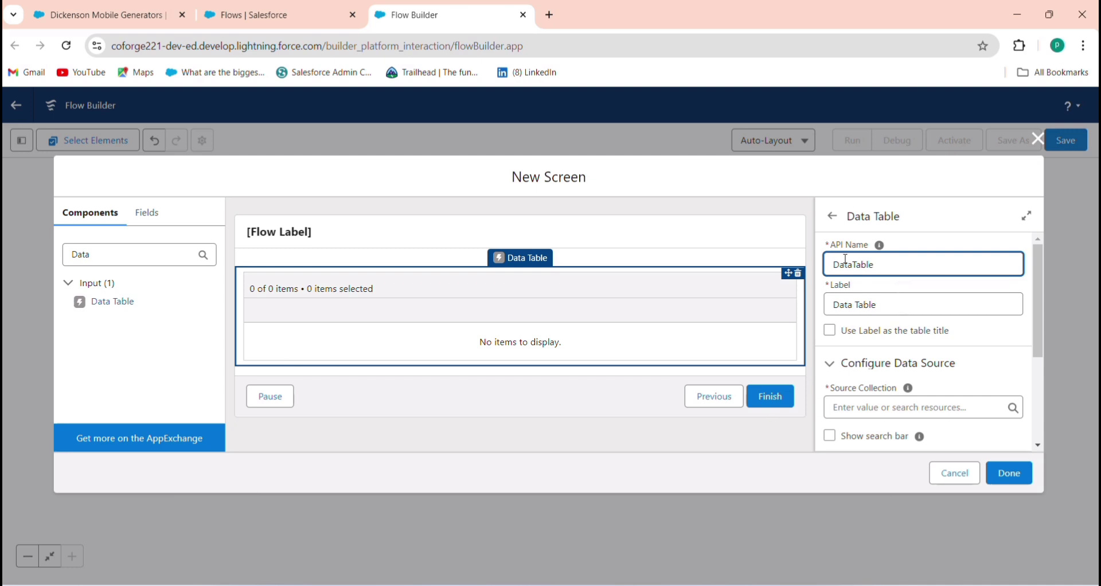
pyautogui.click(830, 331)
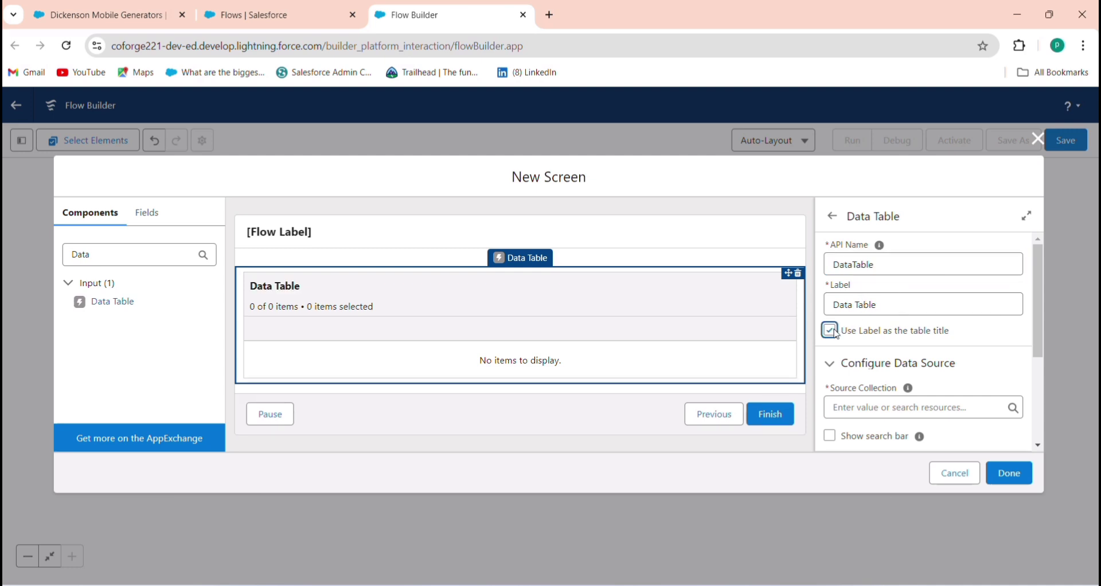
# - Set the data table's source collection to Opportunities from Get_All_Opportunities and enable its search bar
pyautogui.scroll(-1, 872, 324)
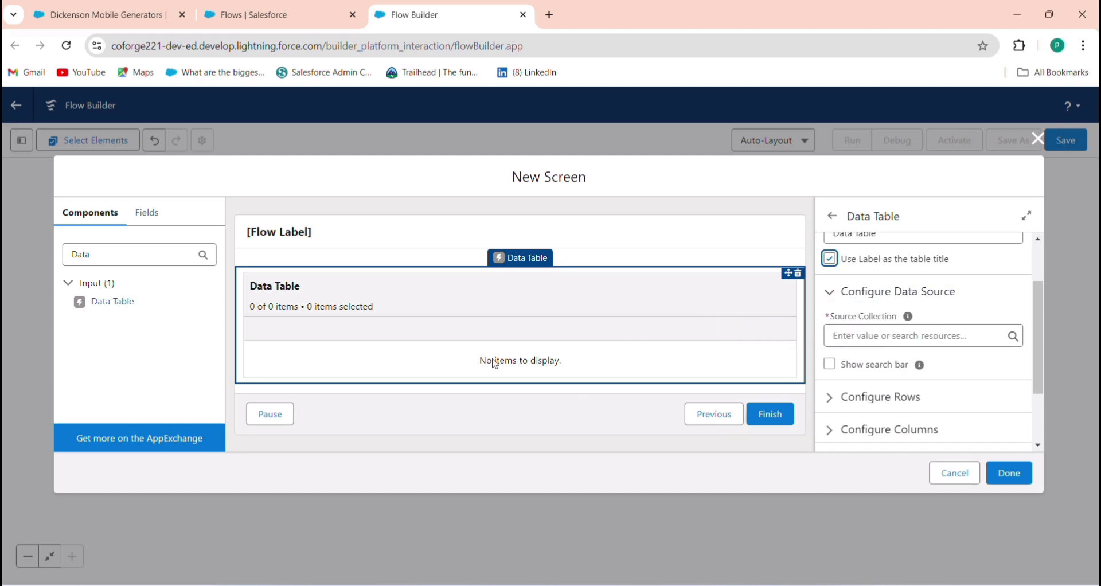
pyautogui.click(955, 298)
pyautogui.click(954, 295)
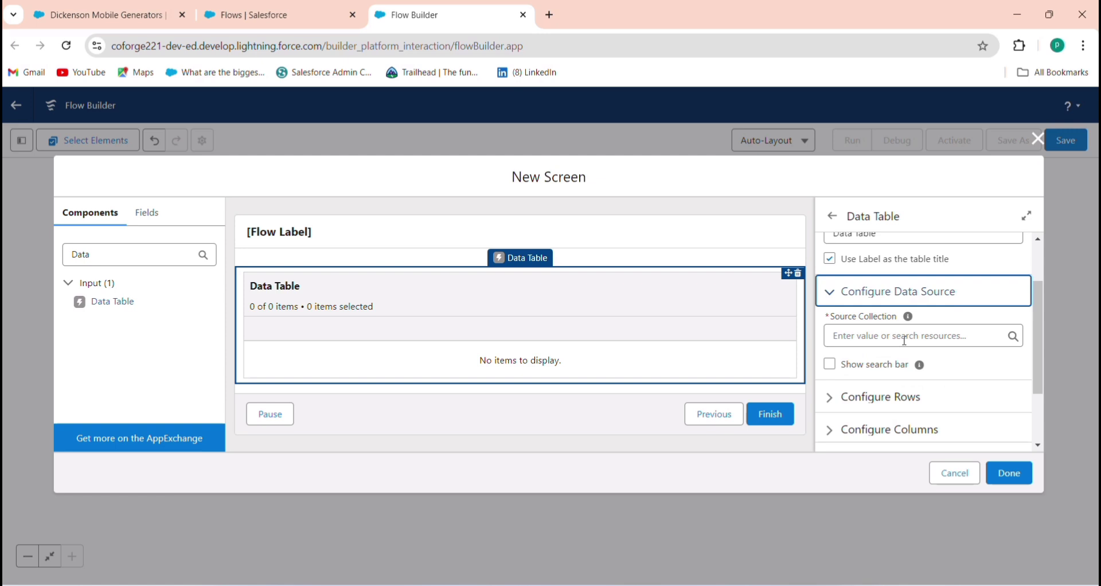
pyautogui.click(905, 340)
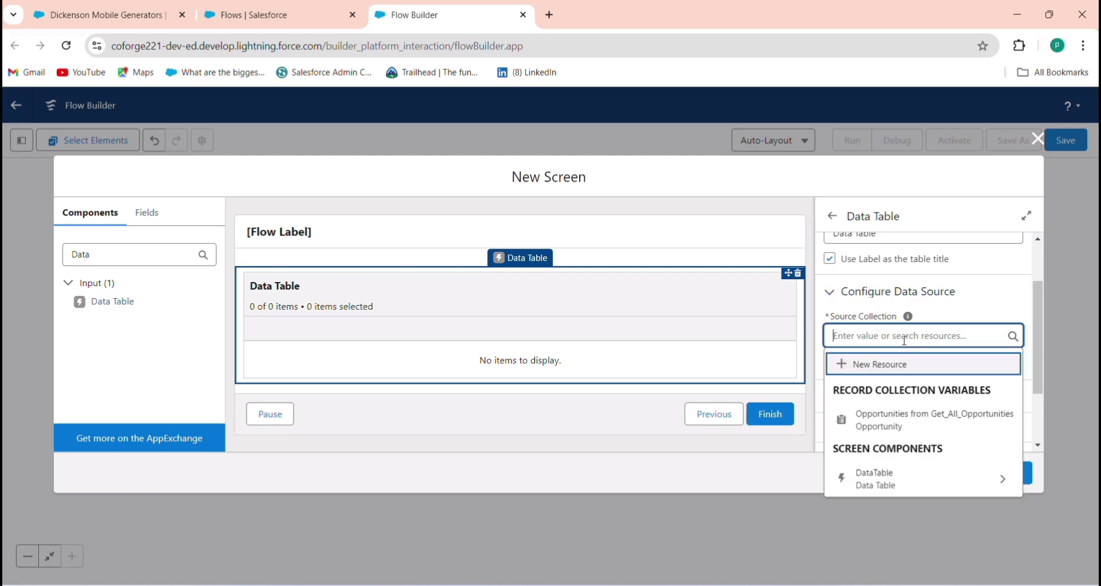
pyautogui.click(890, 420)
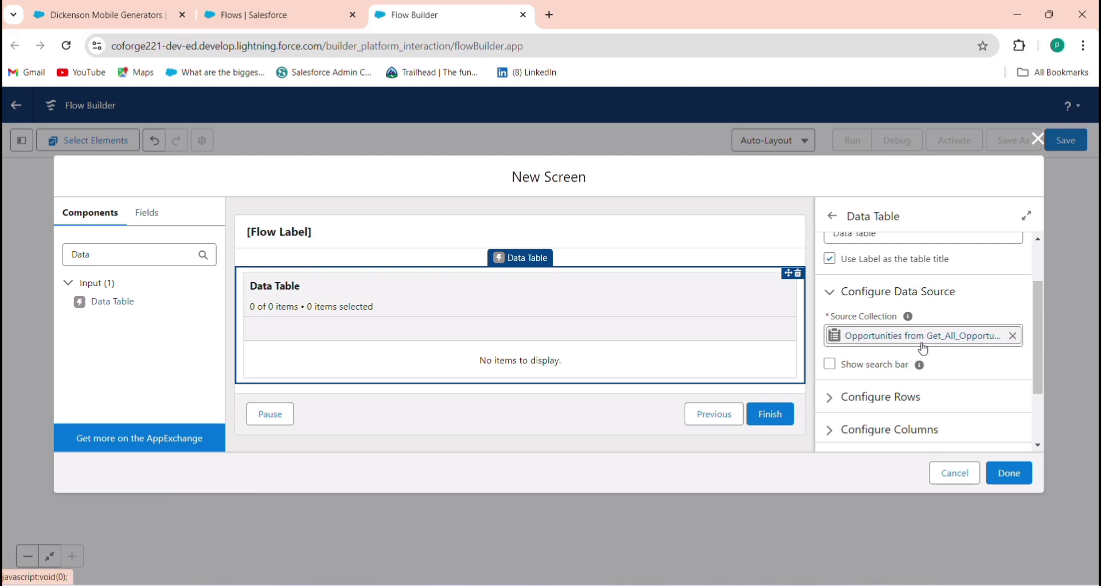
pyautogui.scroll(-1, 917, 361)
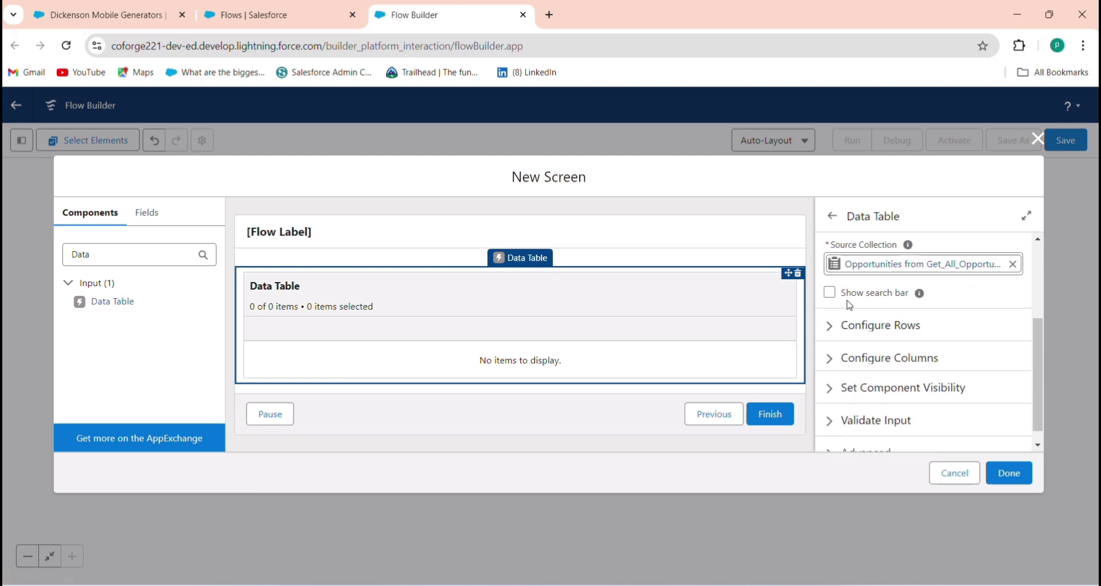
pyautogui.click(830, 292)
# - Try the Single and View only row selection modes for the data table
pyautogui.scroll(-1, 917, 345)
pyautogui.click(877, 309)
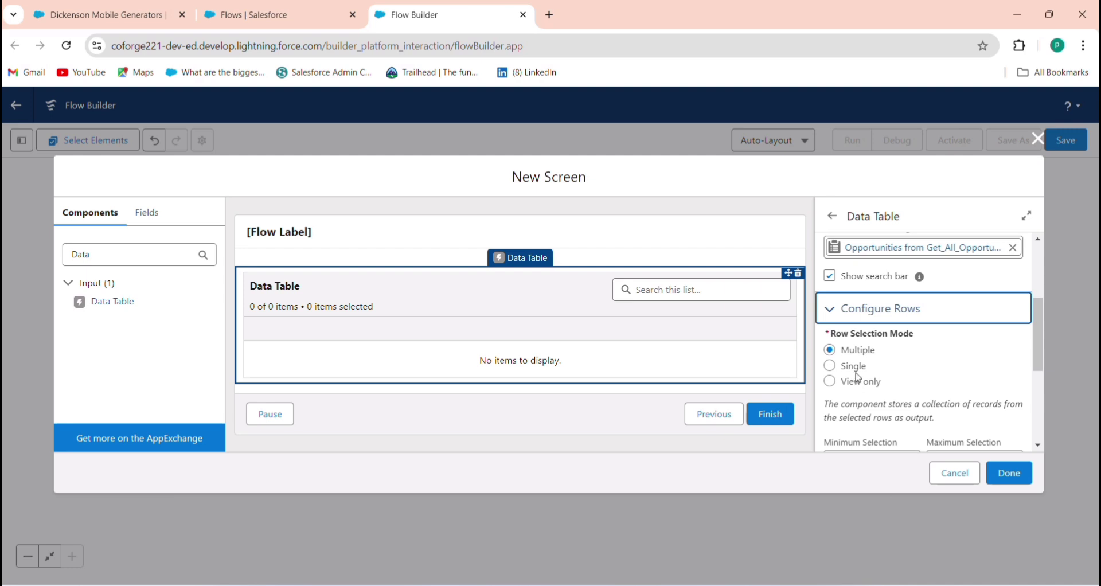
pyautogui.click(858, 381)
pyautogui.click(856, 367)
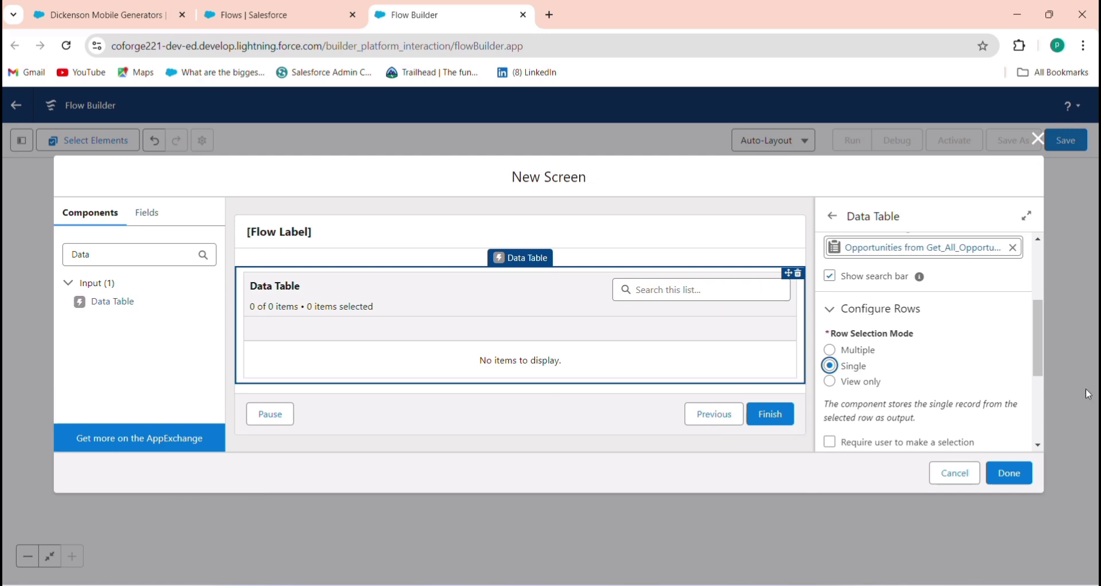
pyautogui.click(836, 389)
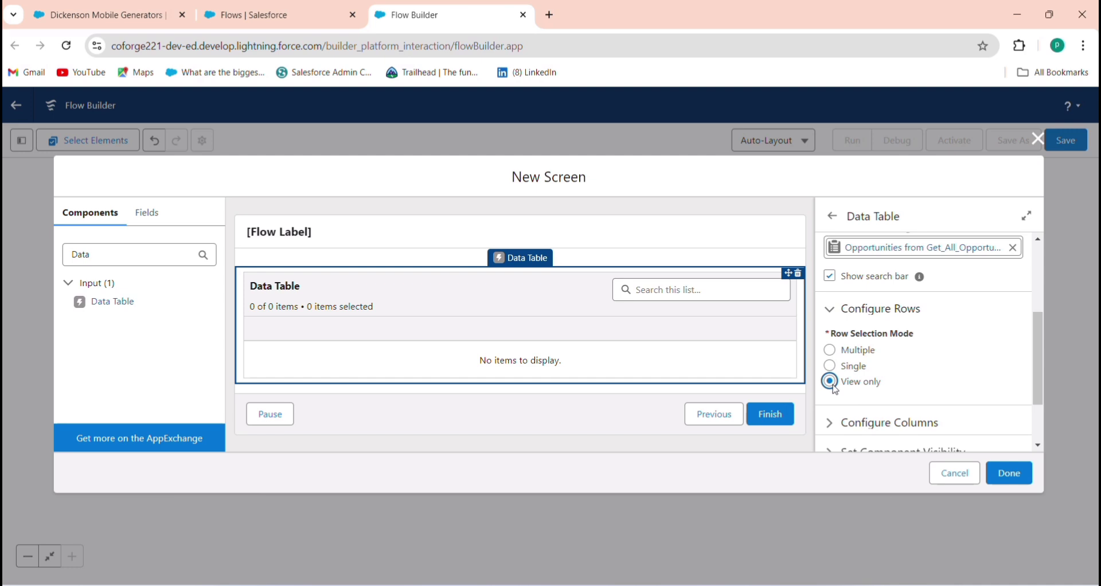
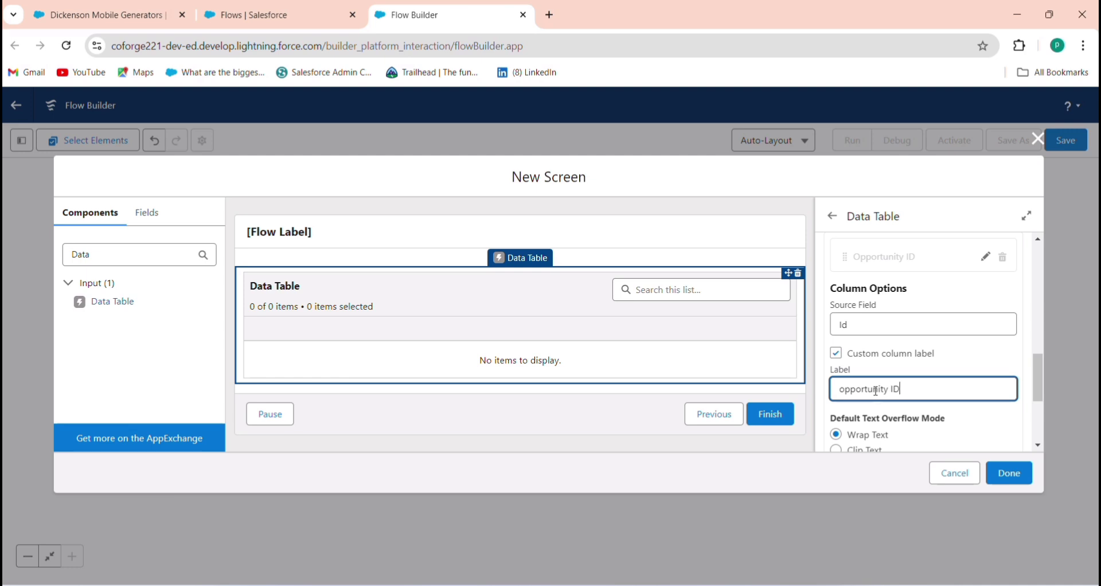
# - Confirm the data table's Opportunity ID column with the custom label "opportunity ID" and wrapped text
pyautogui.scroll(-5, 941, 443)
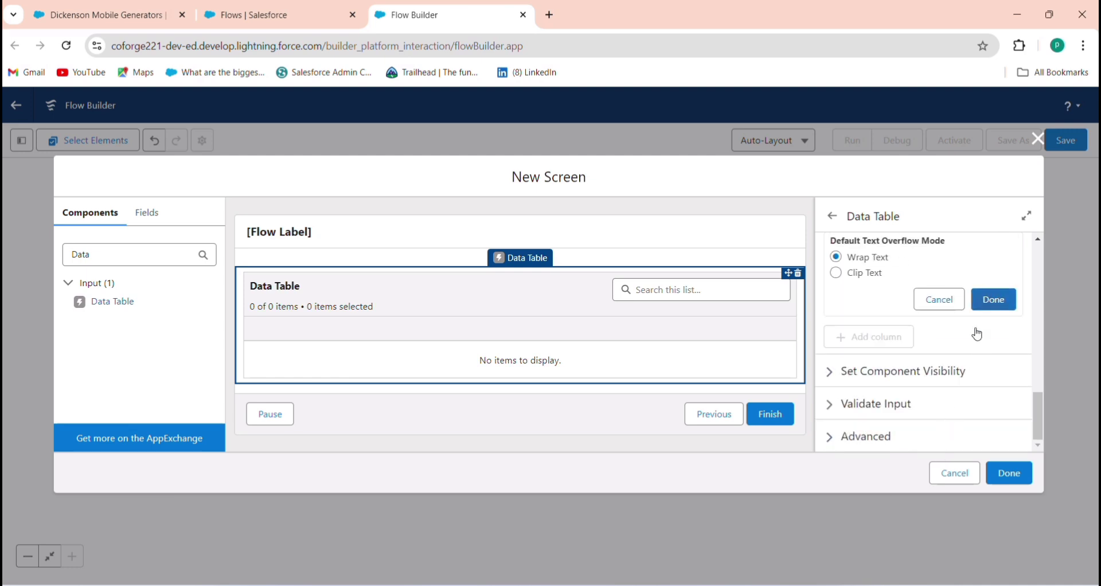
pyautogui.click(987, 304)
pyautogui.scroll(1, 886, 349)
# - Add a second data table column using the Name source field, keeping Wrap Text
pyautogui.click(885, 409)
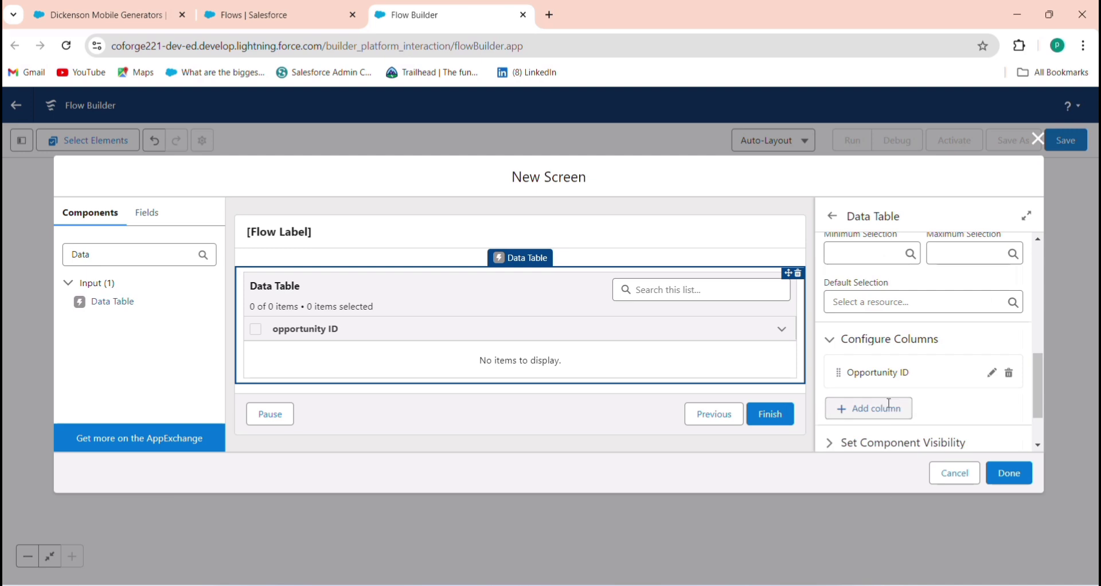
pyautogui.click(914, 359)
pyautogui.scroll(-7, 909, 445)
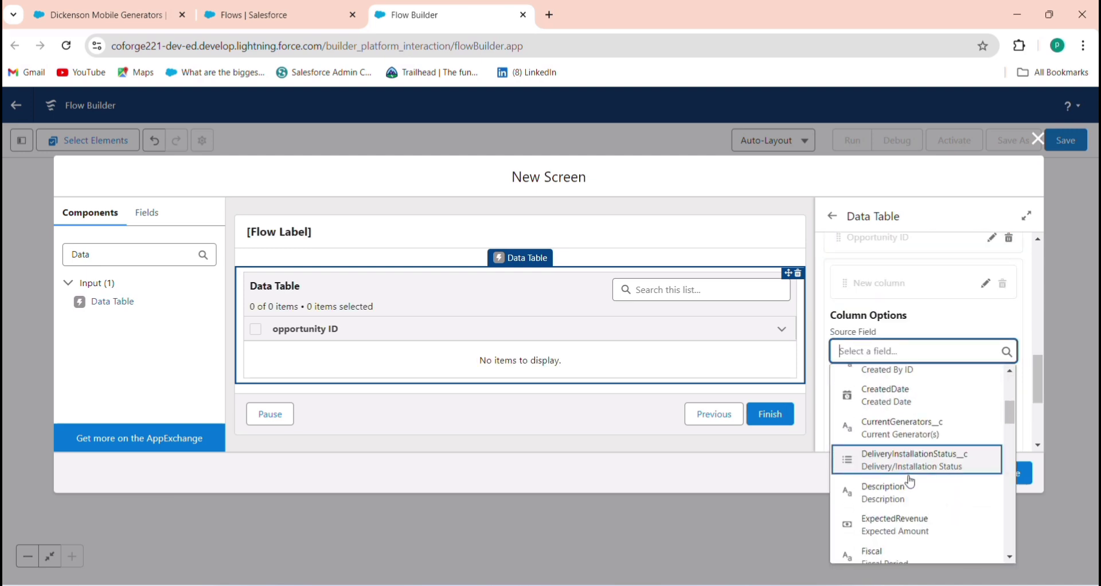
pyautogui.scroll(-9, 911, 493)
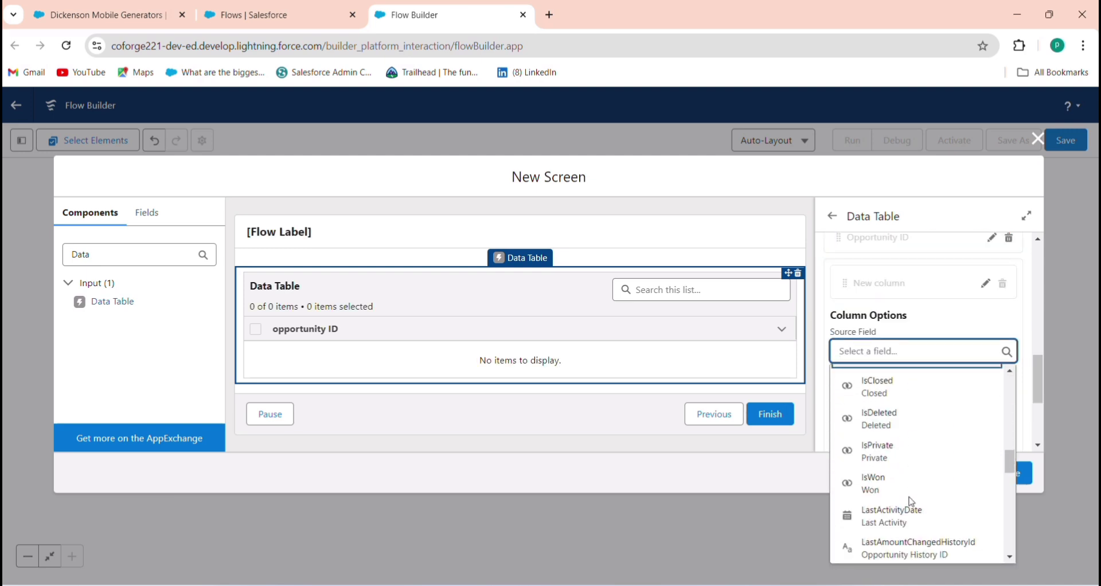
pyautogui.scroll(-2, 913, 496)
pyautogui.scroll(2, 914, 493)
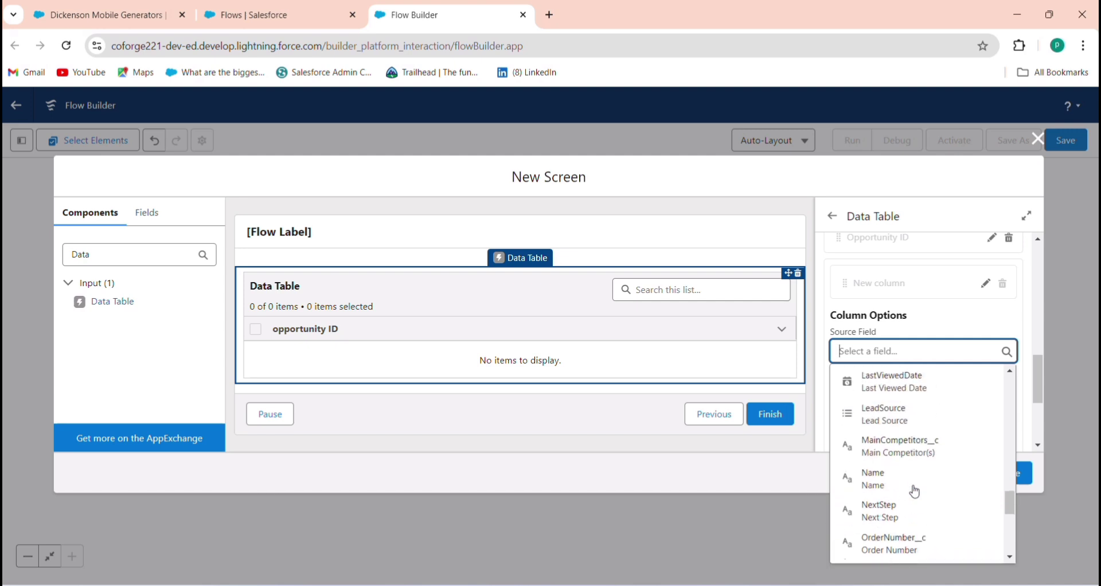
pyautogui.click(917, 476)
pyautogui.scroll(-2, 950, 343)
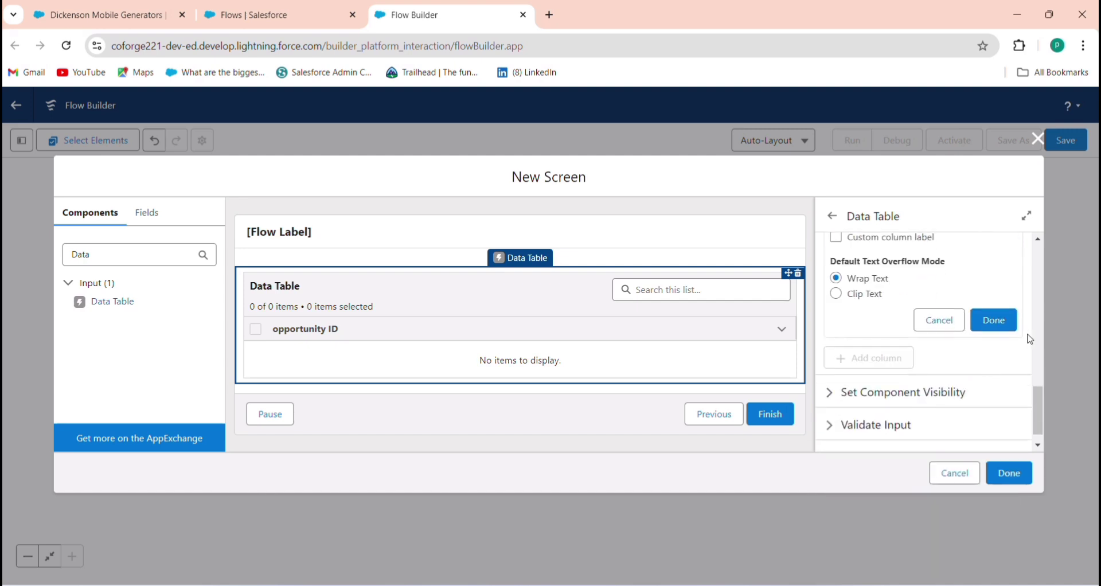
pyautogui.click(993, 320)
# - Add a third data table column using the CloseDate source field, keeping Wrap Text
pyautogui.click(893, 336)
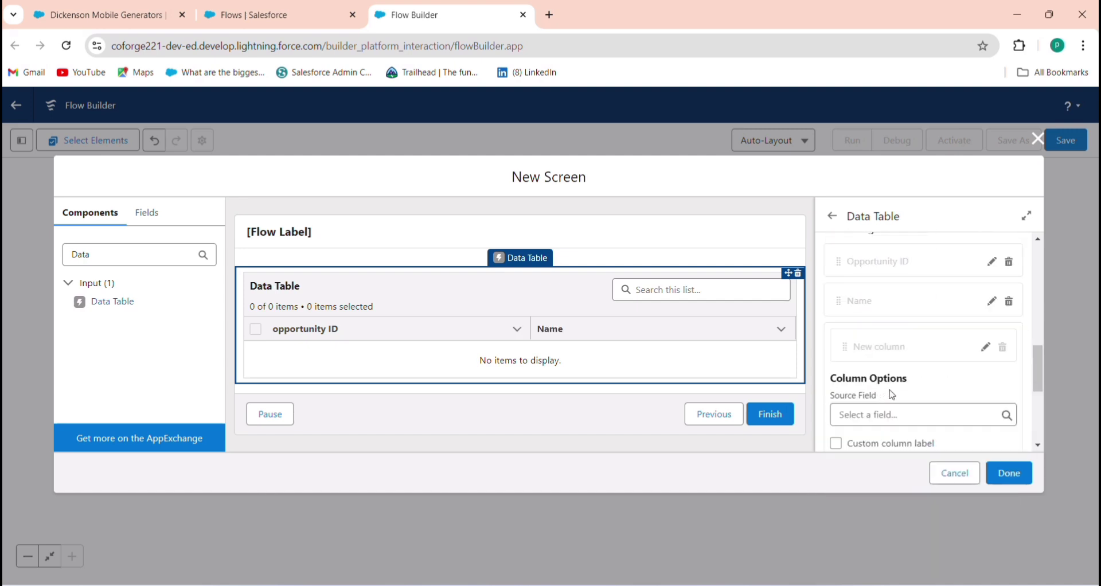
pyautogui.scroll(-3, 907, 383)
pyautogui.click(941, 270)
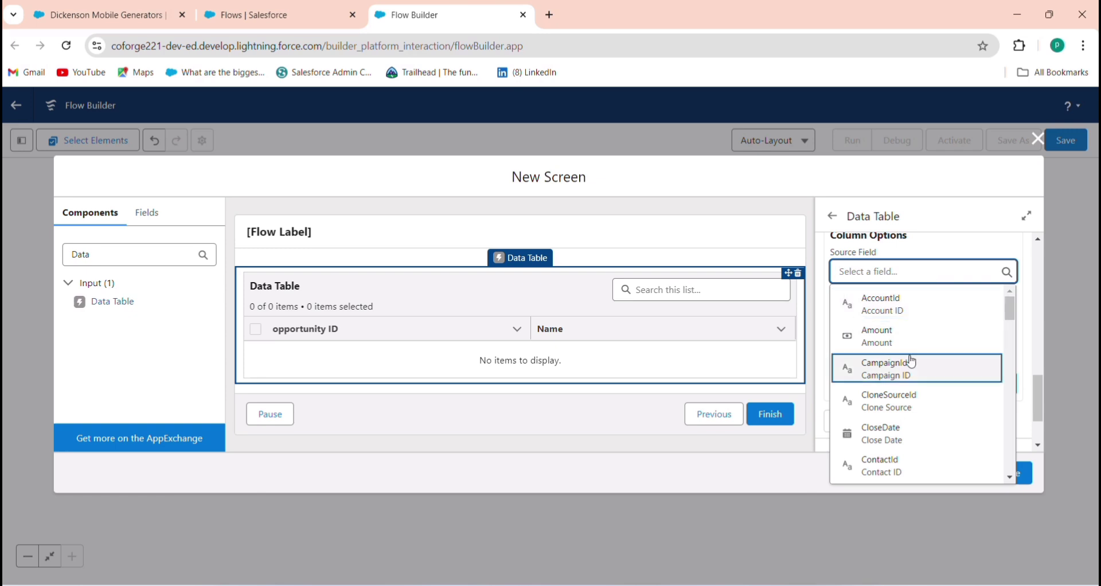
pyautogui.write('clo')
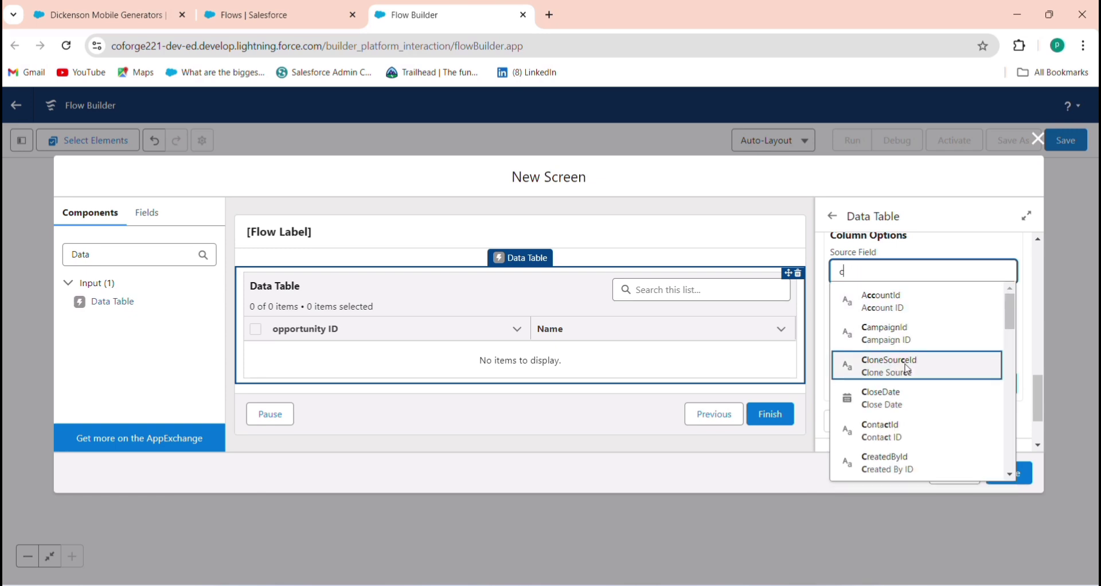
pyautogui.click(920, 335)
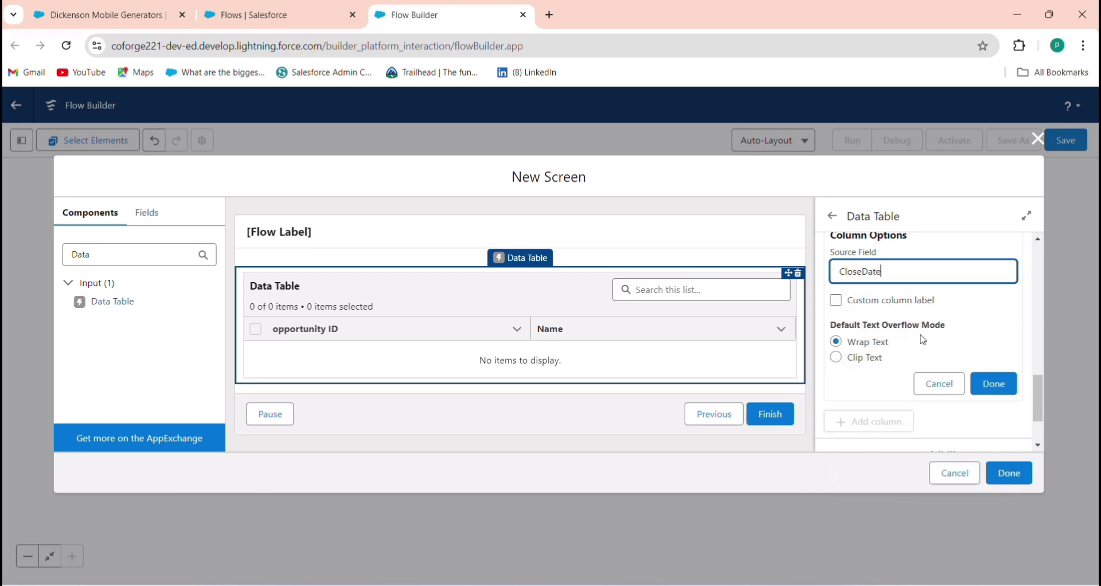
pyautogui.click(992, 381)
# - Add a fourth data table column using the StageName source field, keeping Wrap Text
pyautogui.click(885, 338)
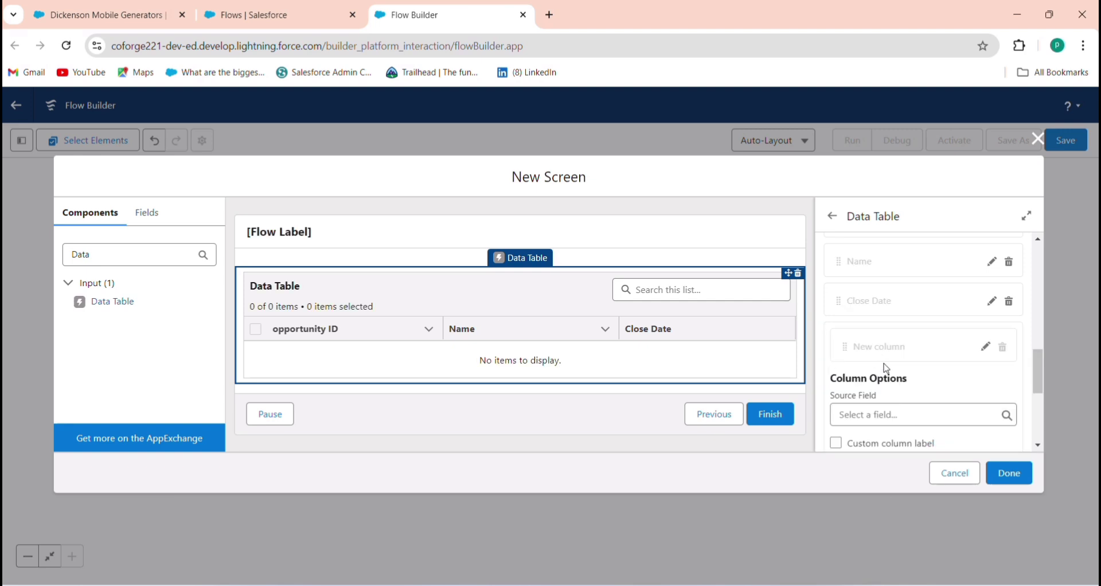
pyautogui.click(911, 418)
pyautogui.write('st')
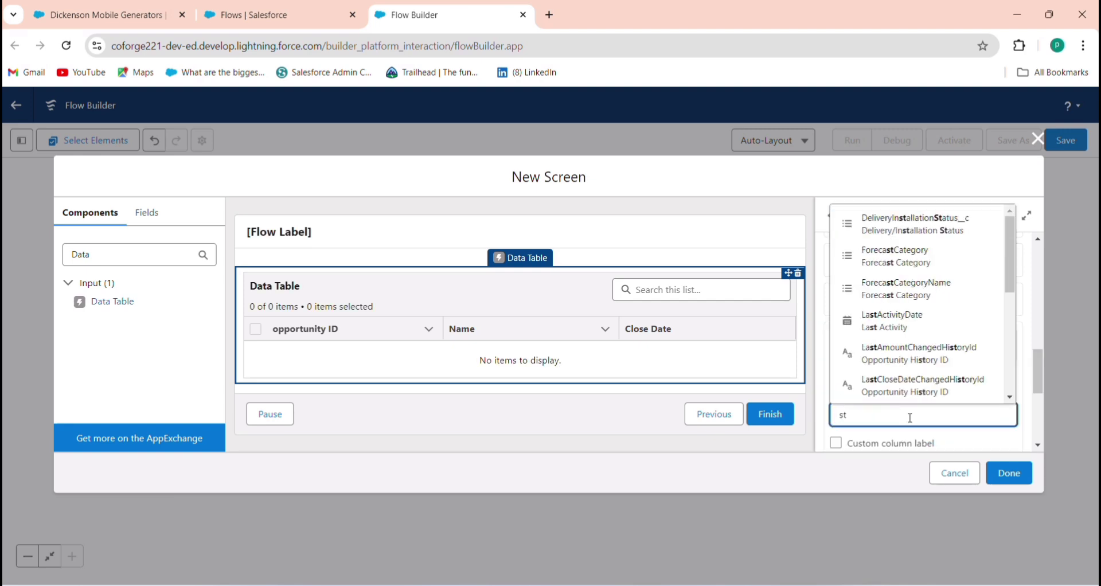
pyautogui.scroll(-3, 963, 337)
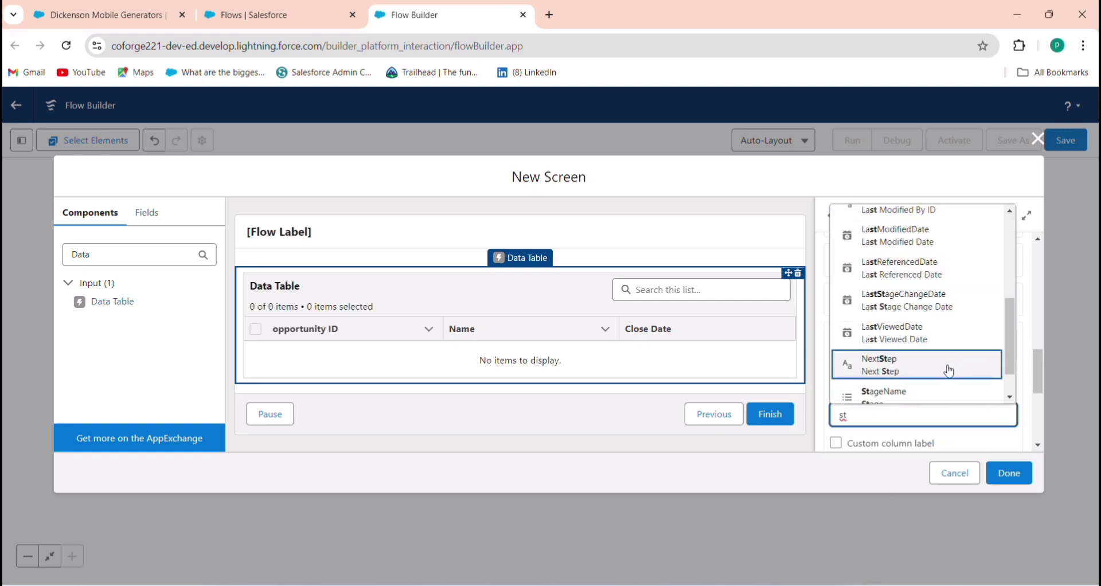
pyautogui.click(919, 347)
pyautogui.scroll(-3, 975, 413)
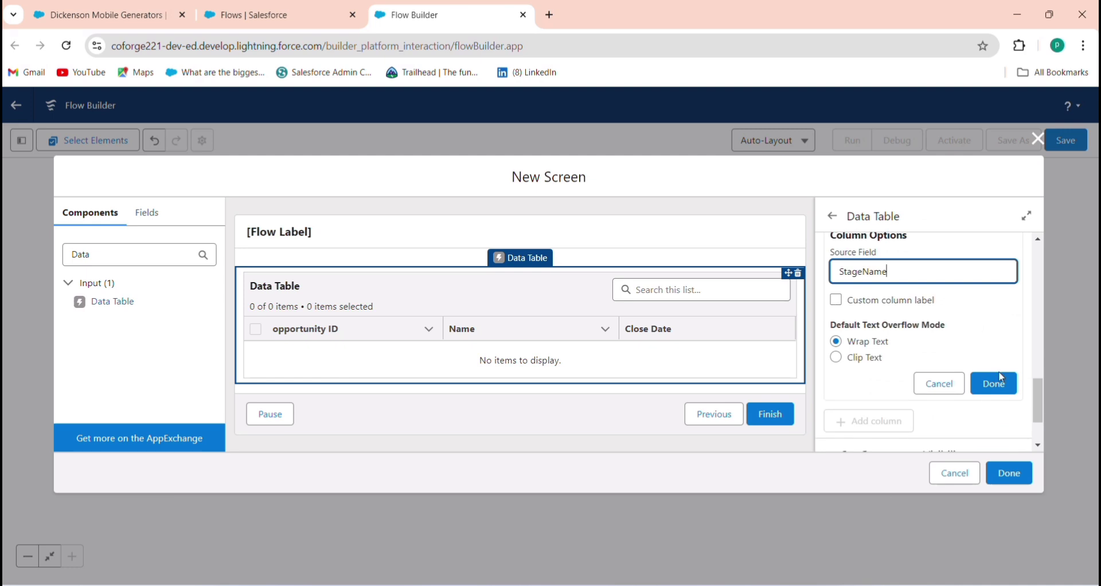
pyautogui.click(998, 379)
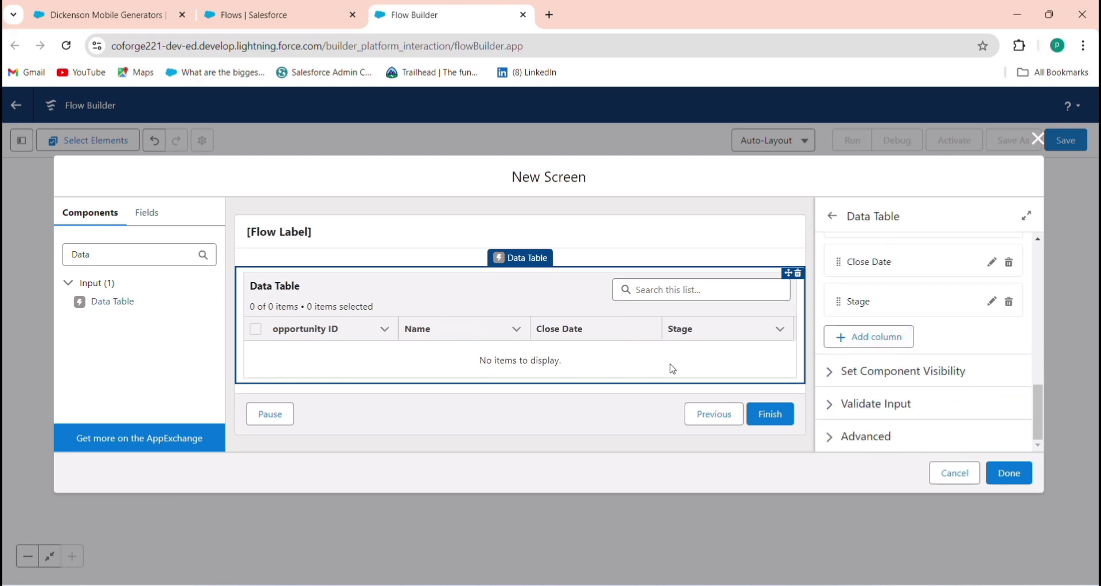
# - Turn off the header of the Adding Multiple Opportunity screen
pyautogui.click(578, 235)
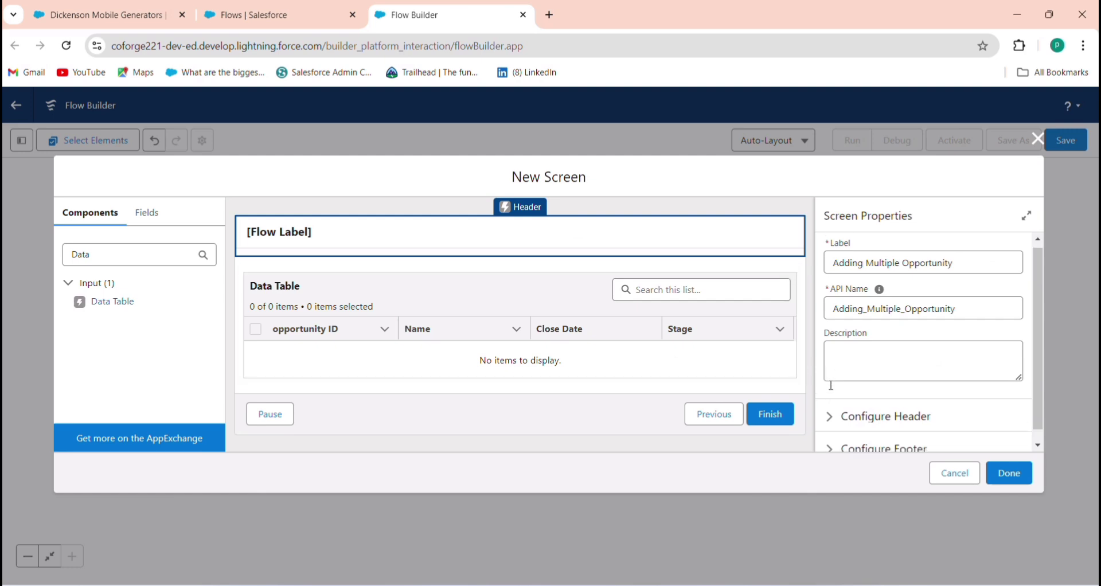
pyautogui.scroll(-1, 831, 386)
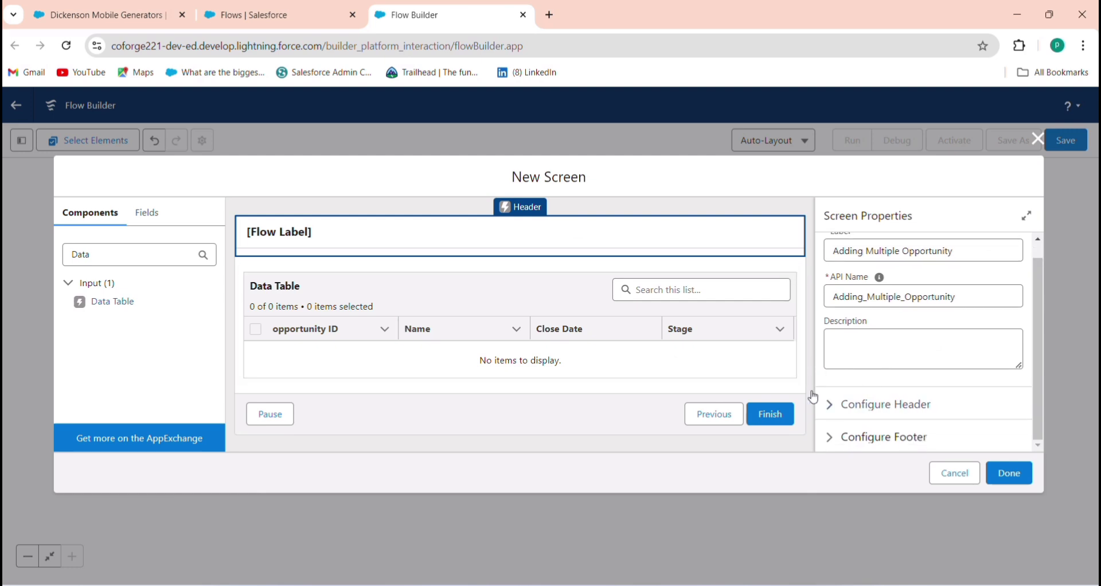
pyautogui.click(843, 418)
pyautogui.click(829, 425)
pyautogui.scroll(-2, 834, 428)
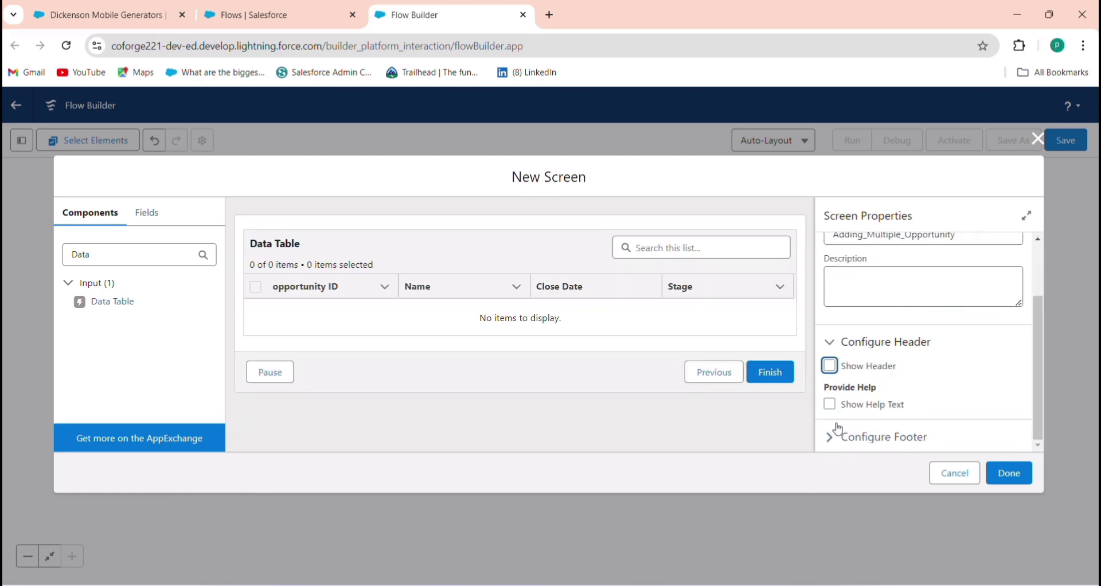
# - Hide the Previous button in the screen's footer navigation
pyautogui.click(839, 430)
pyautogui.scroll(-4, 837, 410)
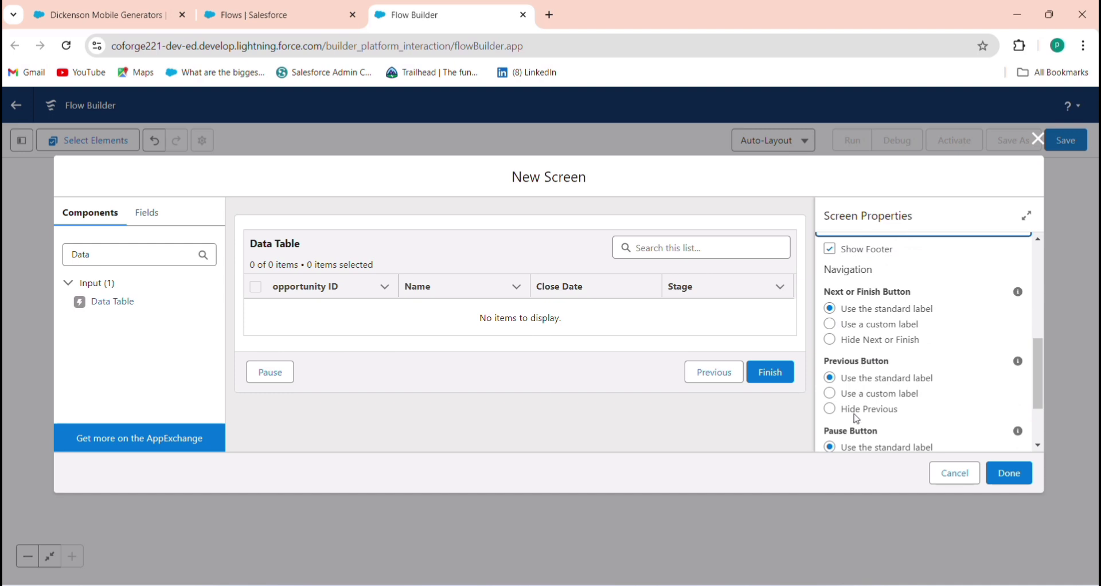
pyautogui.click(856, 411)
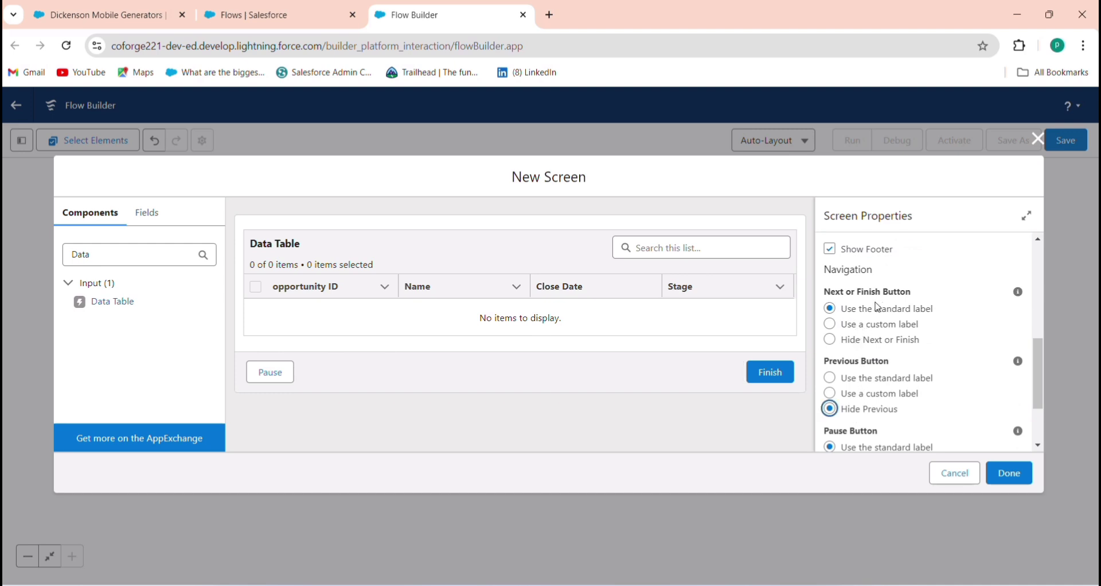
# - Give the screen's Next or Finish button the custom label "Save"
pyautogui.click(869, 324)
pyautogui.click(870, 374)
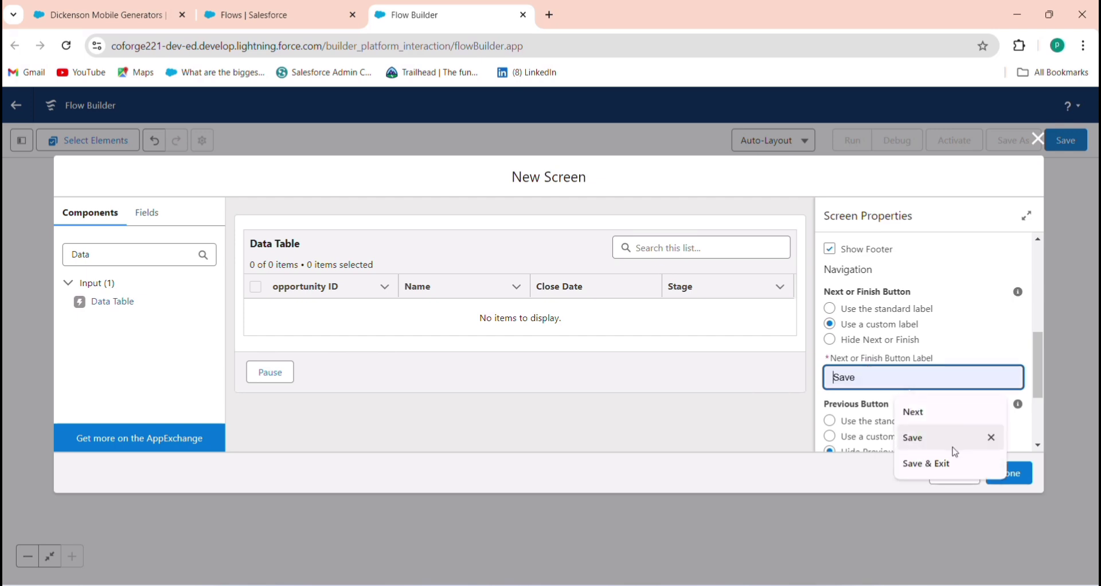
pyautogui.click(934, 464)
pyautogui.scroll(-1, 840, 330)
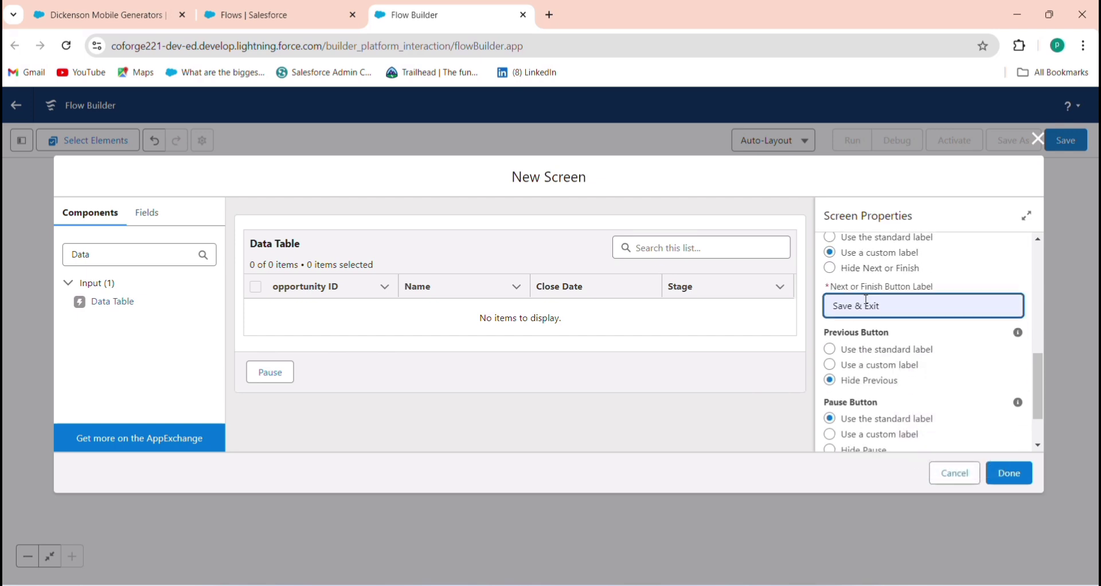
pyautogui.moveTo(877, 310); pyautogui.dragTo(858, 307)
pyautogui.press('BackSpace')
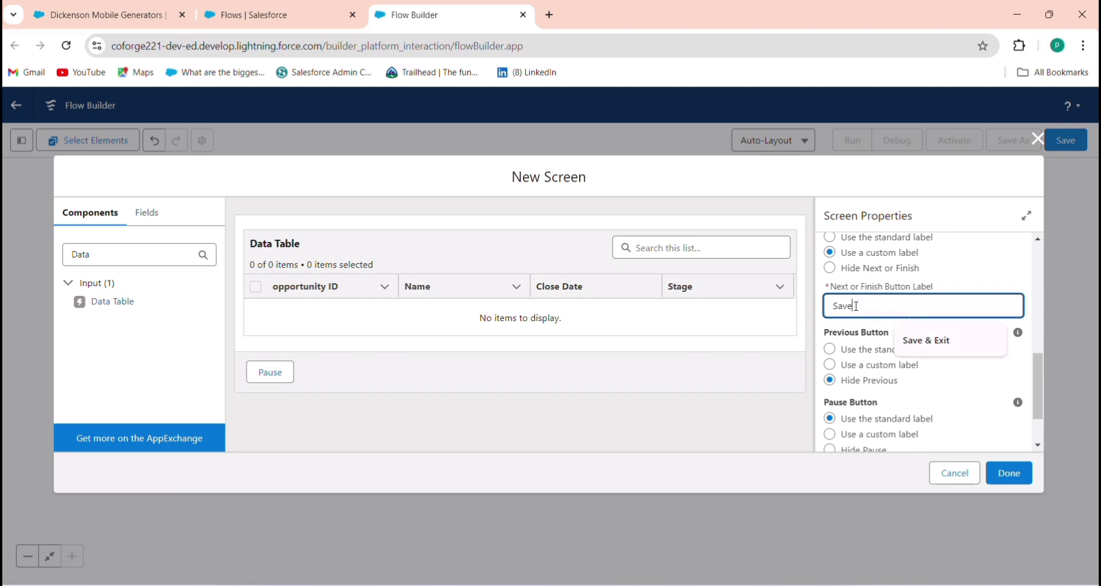
# - Hide the screen's Pause button and finish the screen element
pyautogui.scroll(-1, 880, 315)
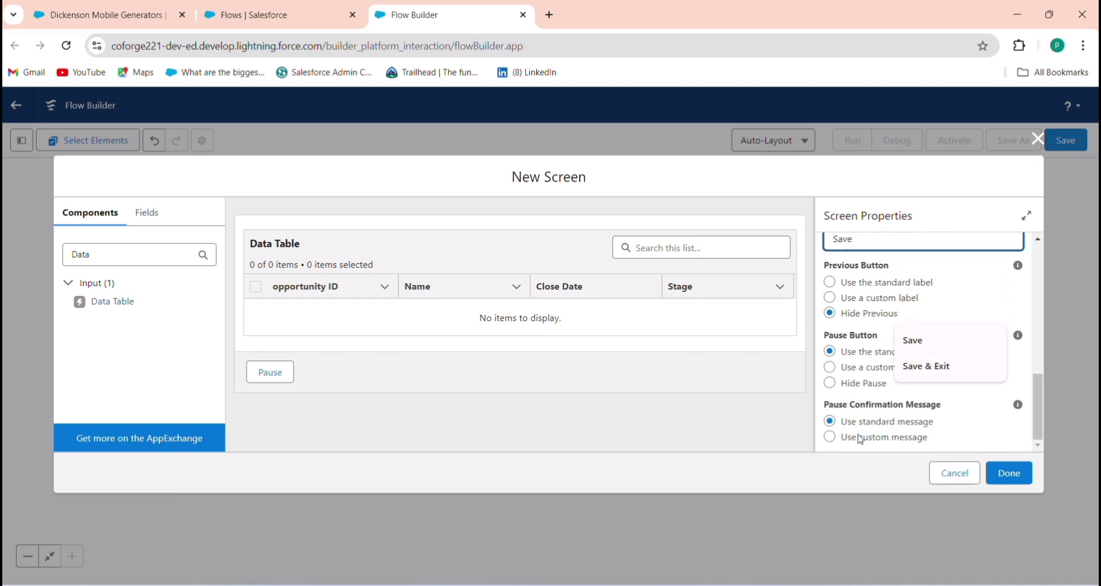
pyautogui.click(850, 389)
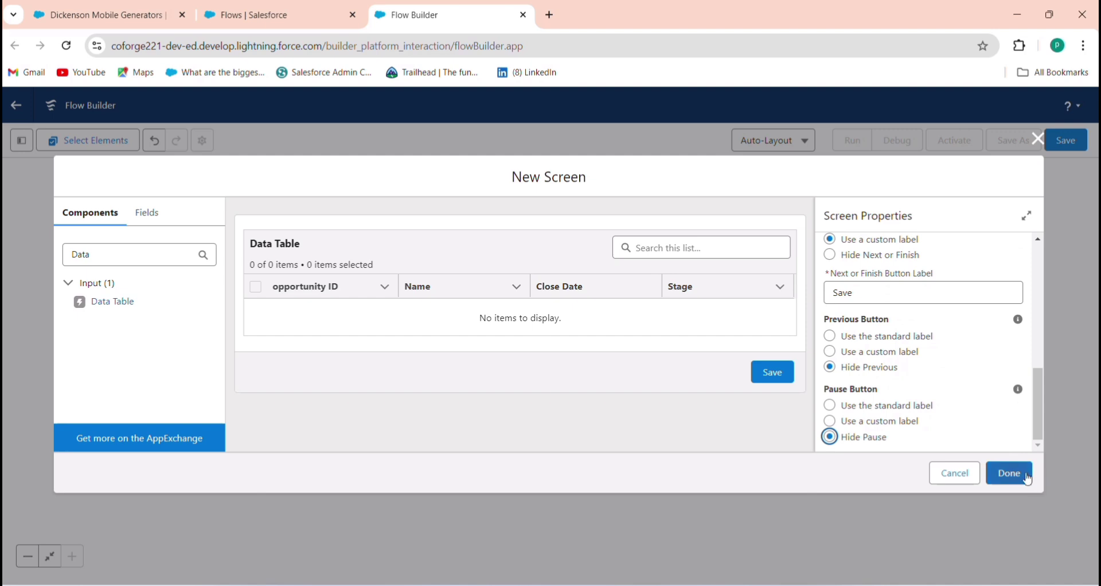
pyautogui.click(1011, 474)
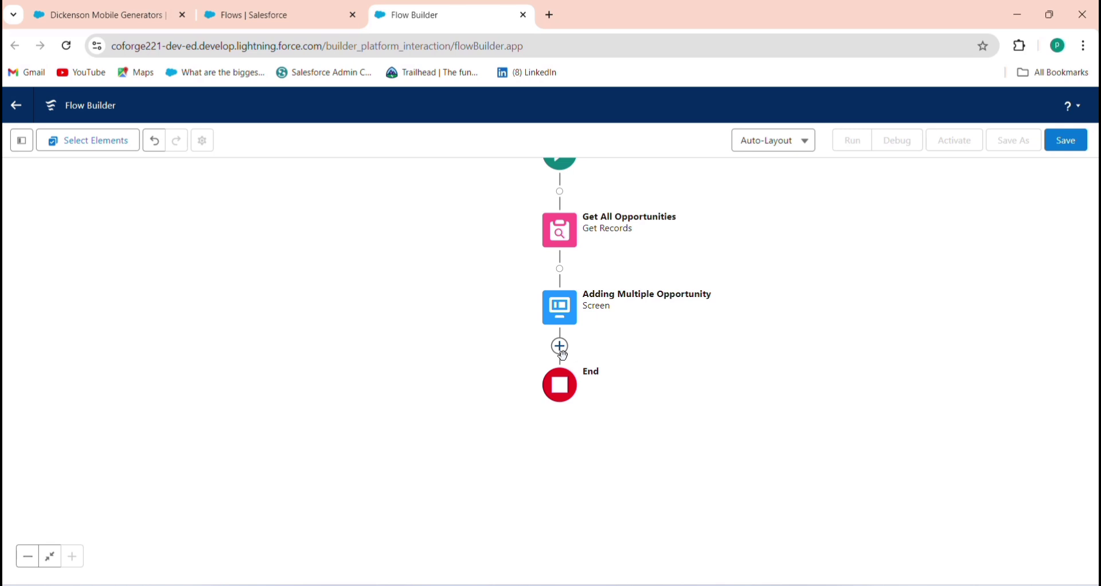
# - Add a Loop element after the Adding Multiple Opportunity screen, labelled "loop through Opportunities"
pyautogui.click(561, 355)
pyautogui.write('loo')
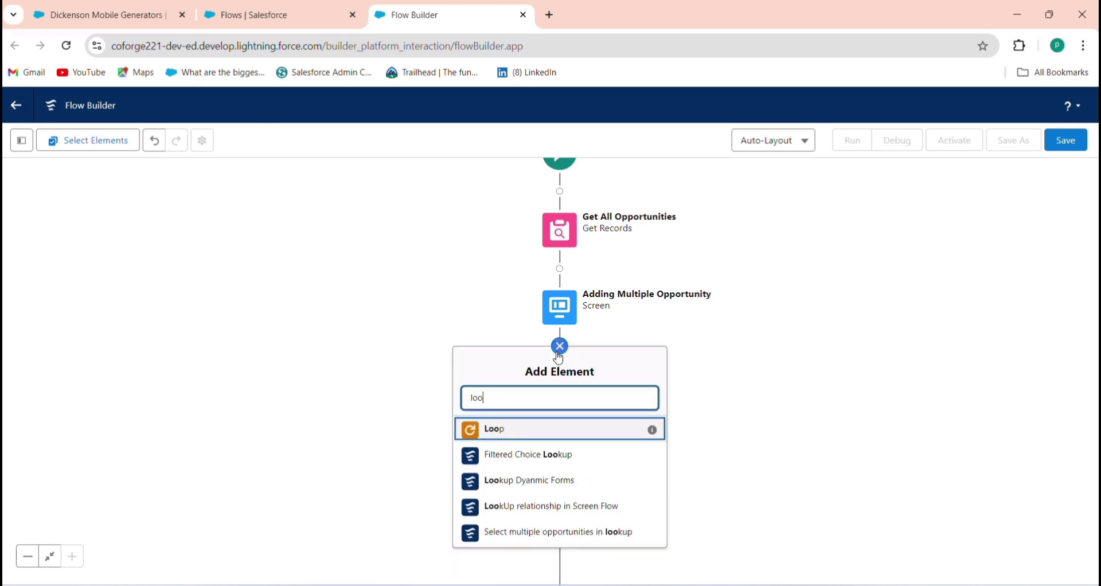
pyautogui.click(520, 433)
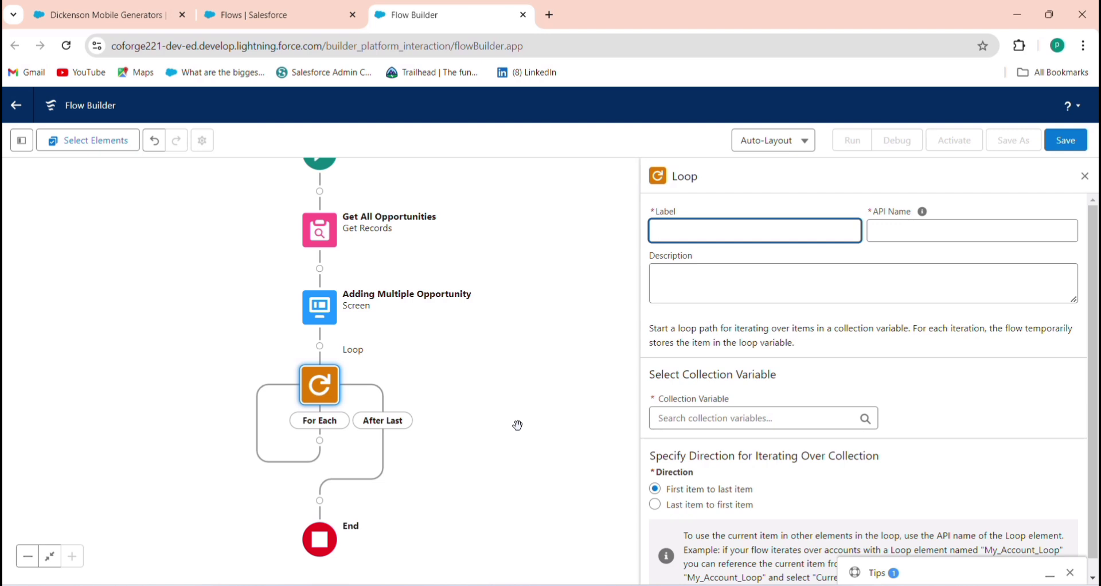
pyautogui.write('loop through Opportuniti')
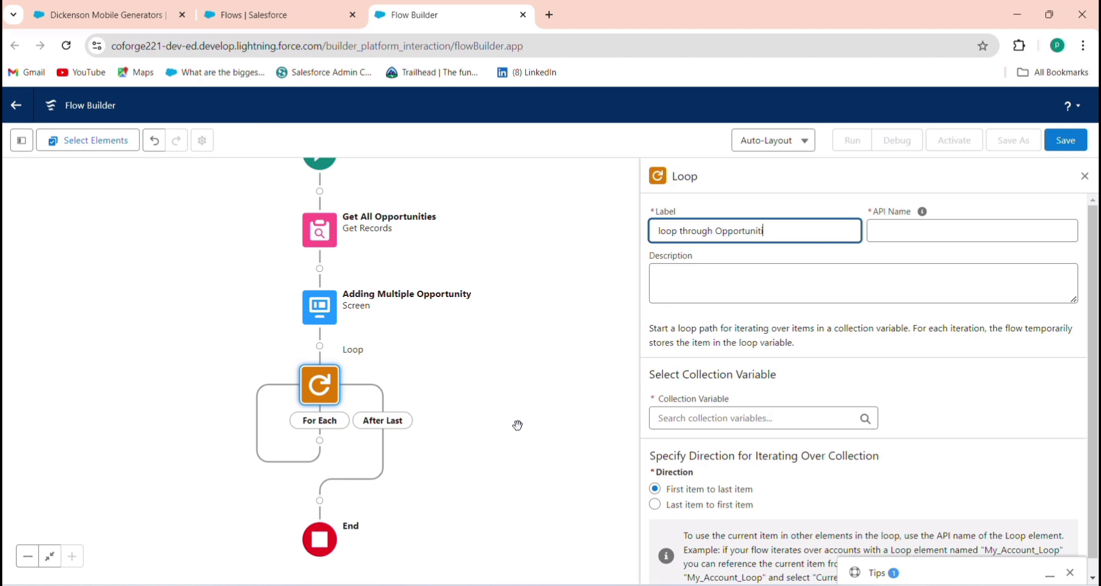
pyautogui.write('es')
pyautogui.press('Tab')
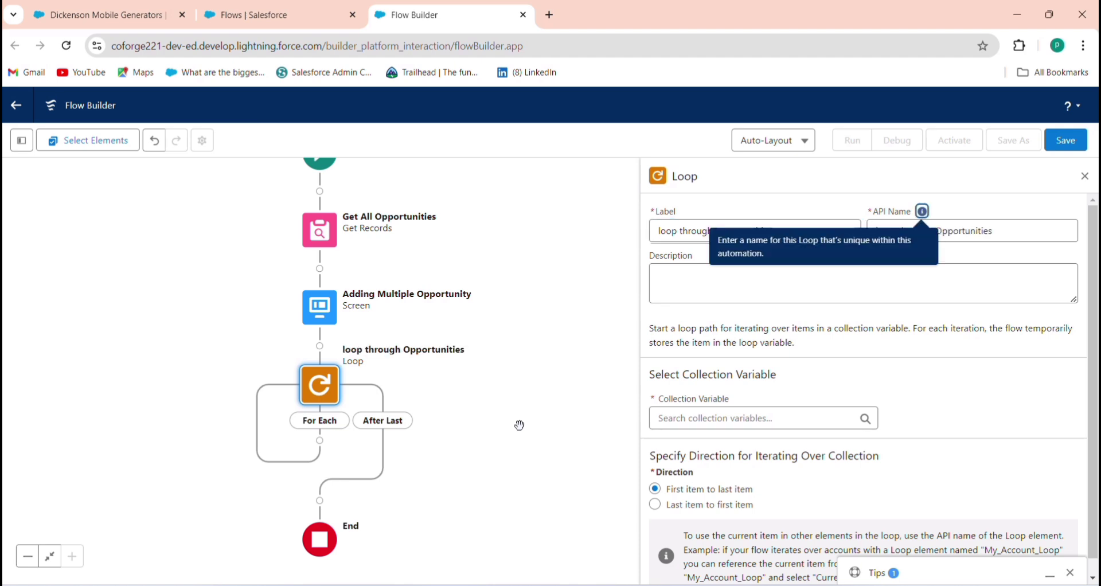
# - Set the loop's collection variable to the Selected Rows of the Adding Multiple Opportunity screen's data table
pyautogui.click(746, 419)
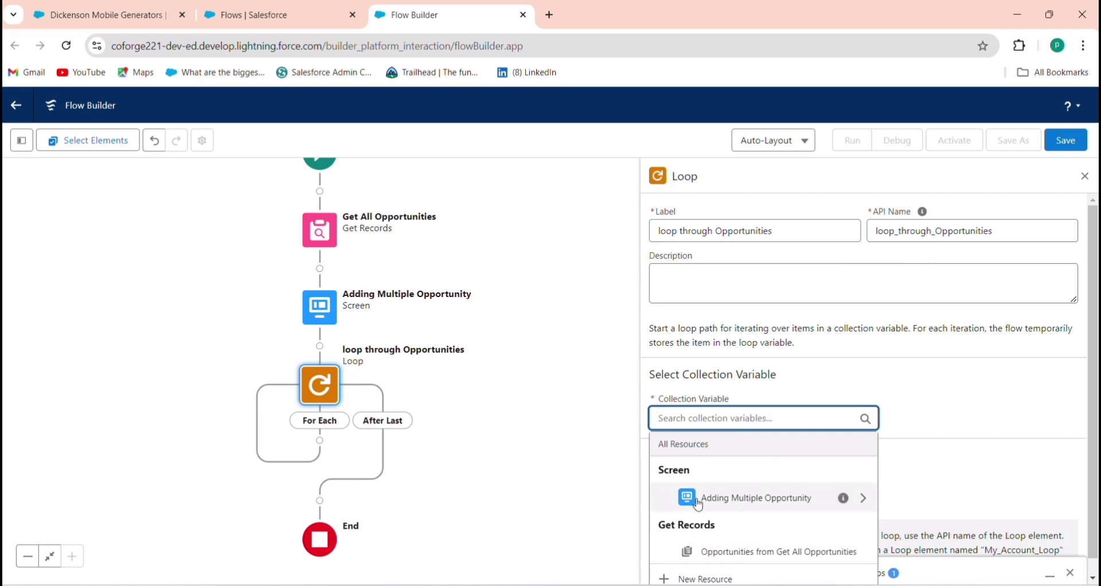
pyautogui.click(737, 499)
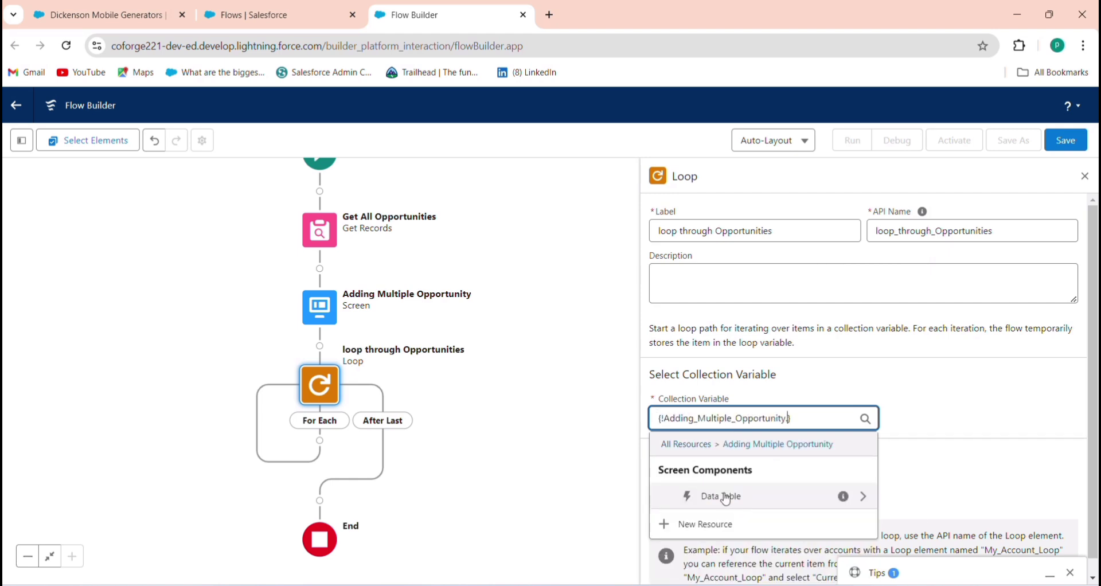
pyautogui.click(721, 496)
pyautogui.click(716, 505)
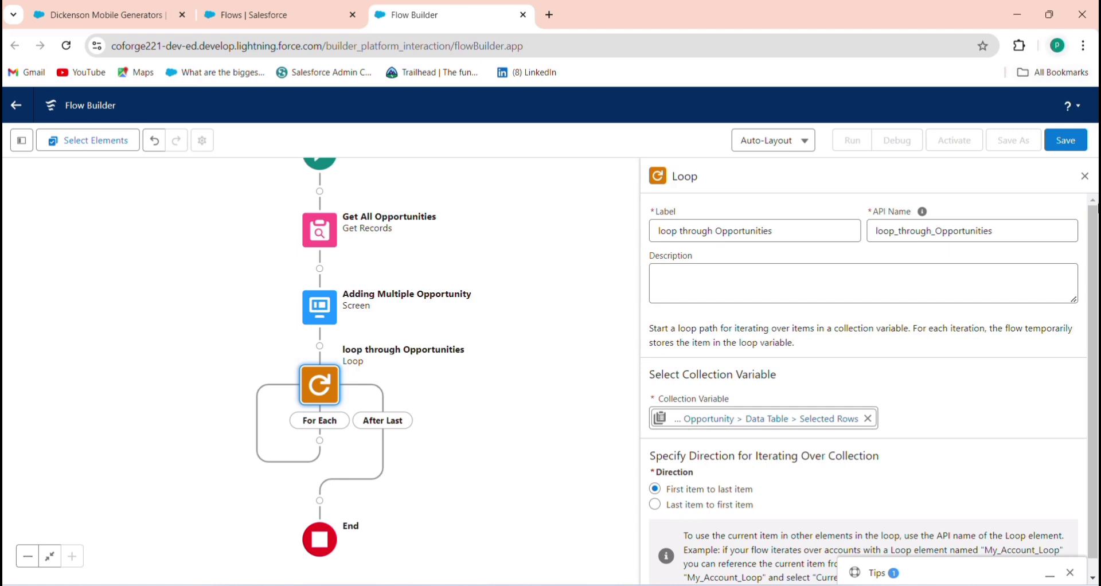
pyautogui.click(1085, 176)
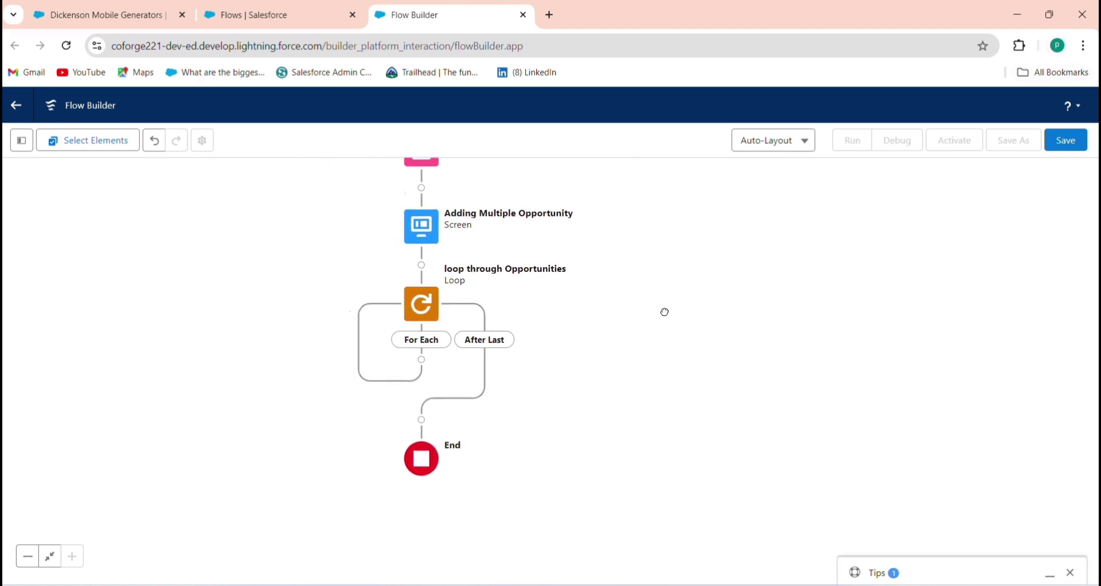
# - Add a Create Records element on the loop's For Each path, labelled "Create a Records"
pyautogui.click(435, 349)
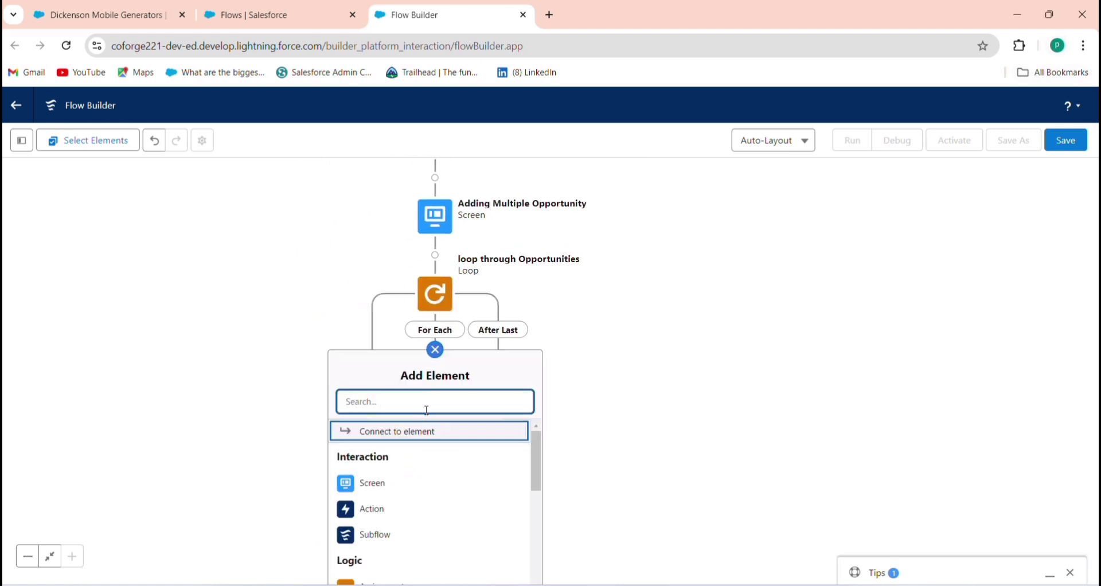
pyautogui.write('cre')
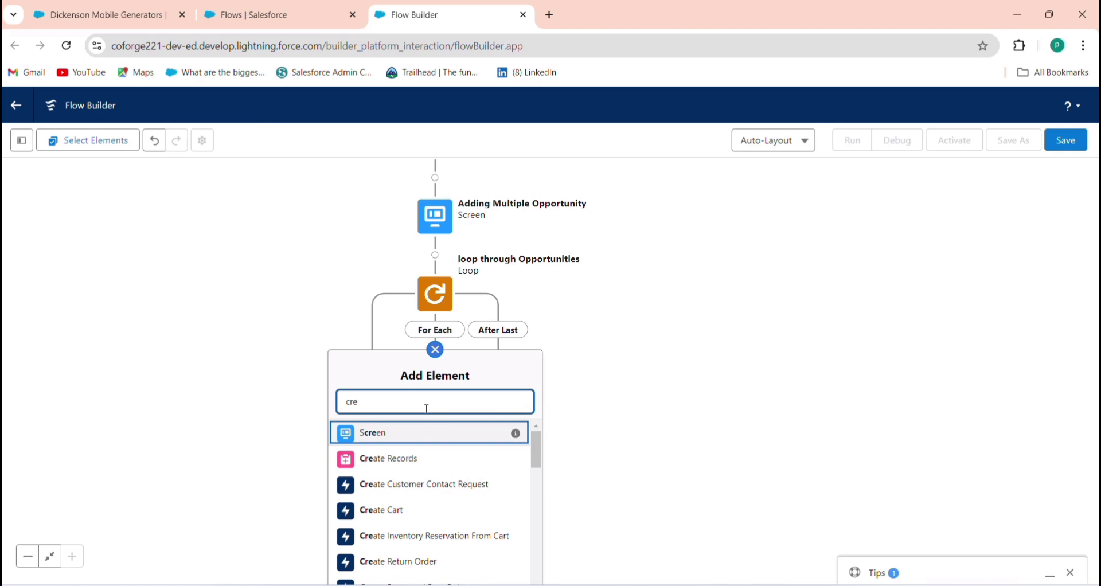
pyautogui.click(400, 462)
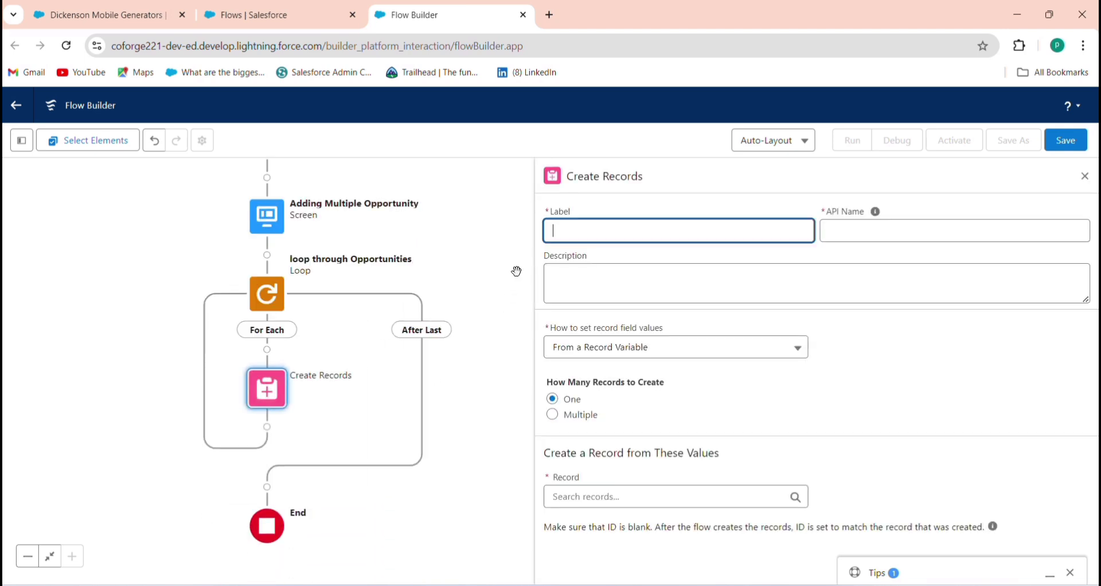
pyautogui.write('Create a Records')
pyautogui.press('Tab')
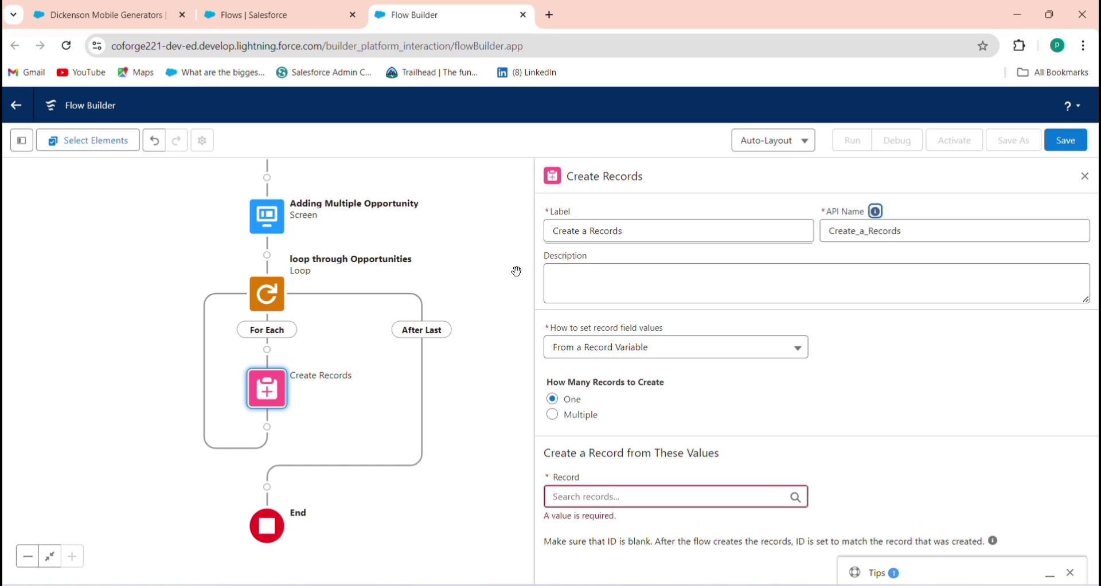
# - Set the Create a Records element's field values to be configured manually instead of from a record variable
pyautogui.click(594, 497)
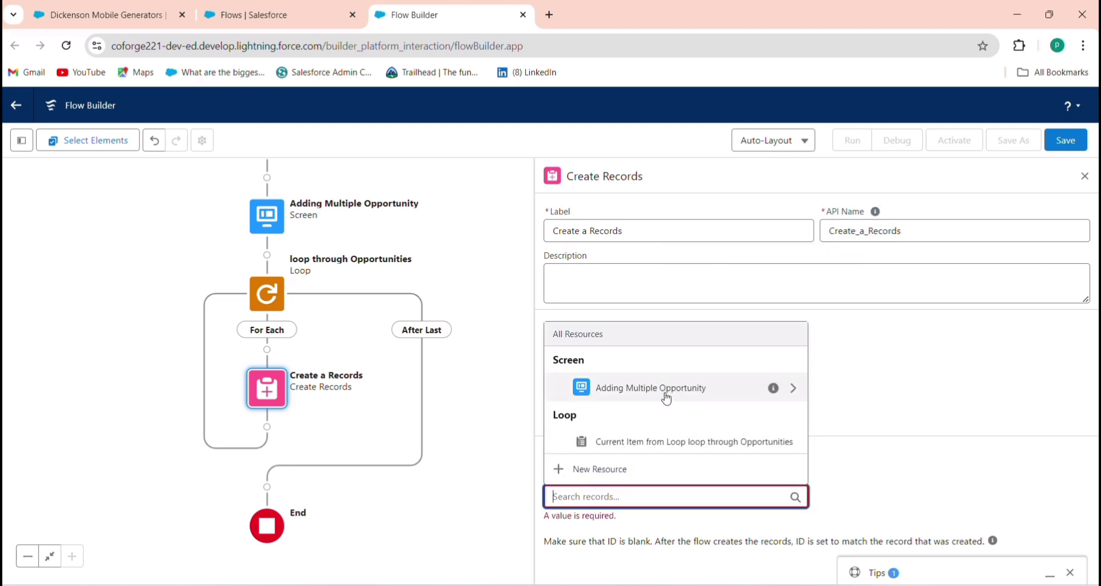
pyautogui.click(828, 422)
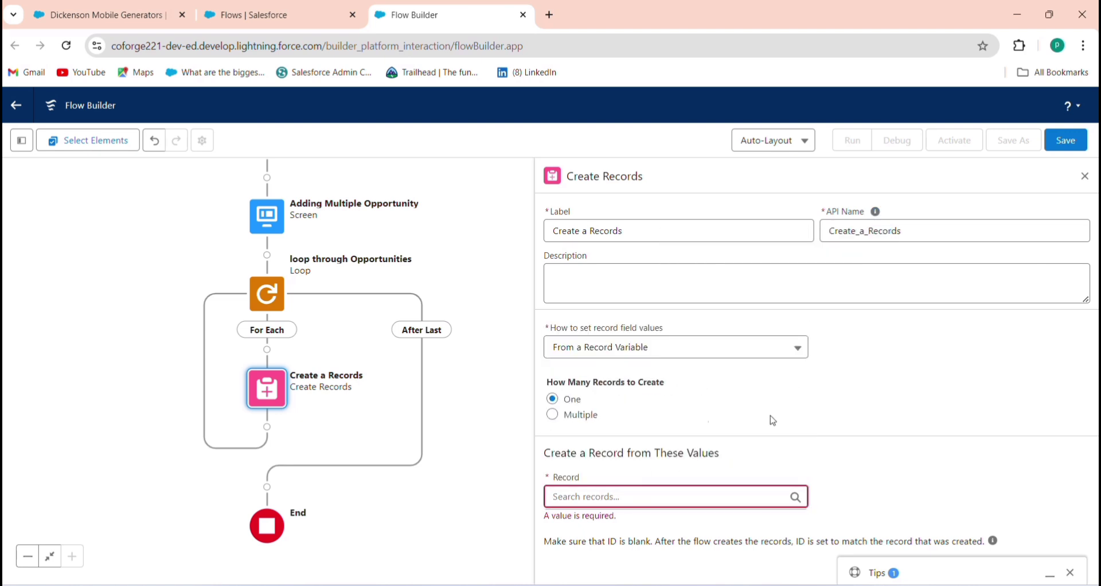
pyautogui.click(647, 348)
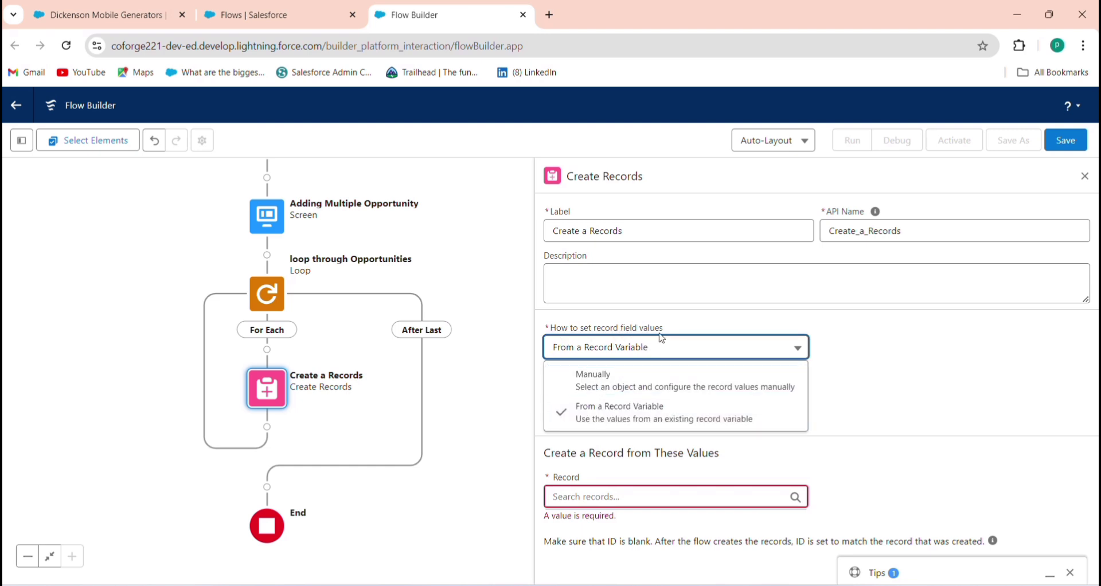
pyautogui.click(583, 389)
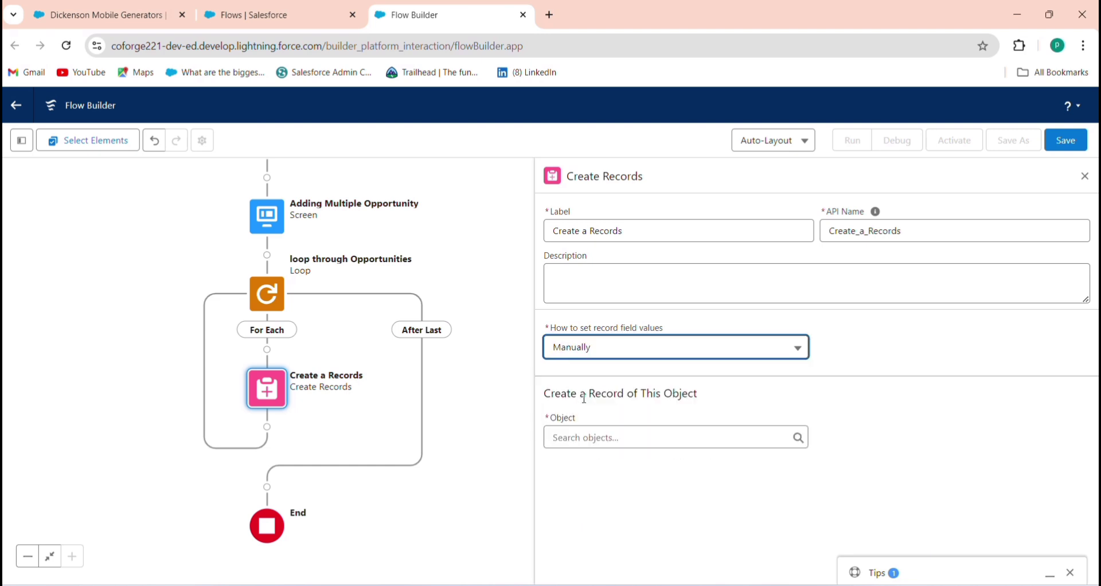
# - Choose Duplicate opportunity as the object of the record that the element creates
pyautogui.click(619, 438)
pyautogui.write('opp')
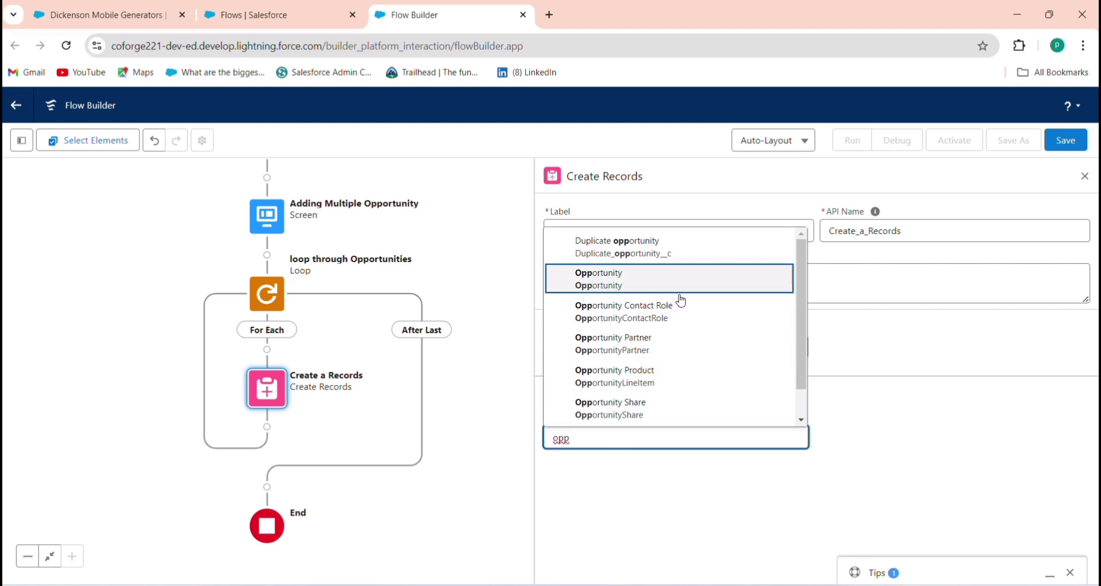
pyautogui.press('BackSpace')
pyautogui.press('BackSpace')
pyautogui.press('BackSpace')
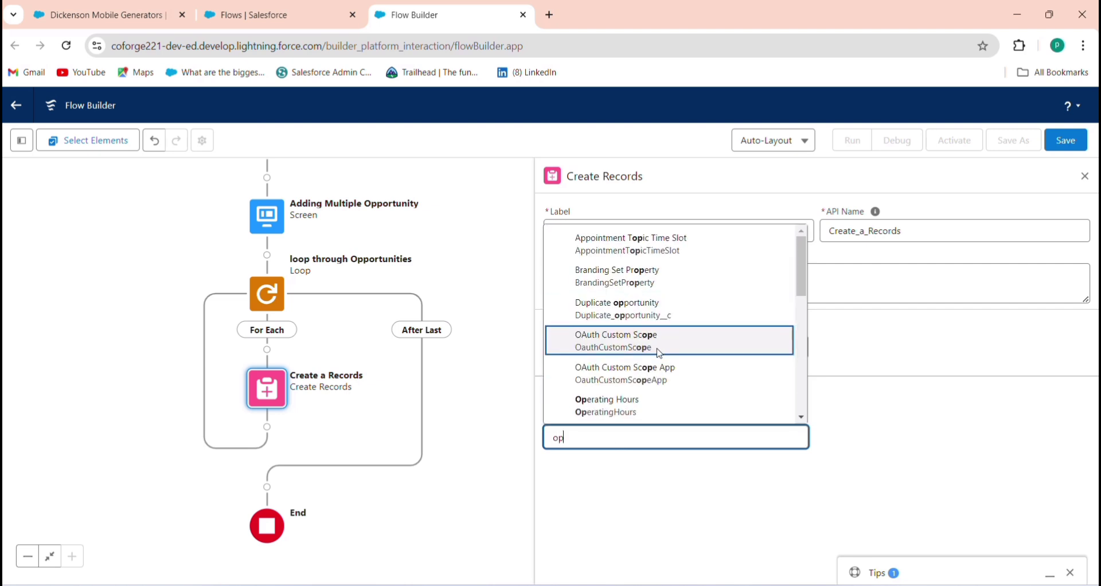
pyautogui.write('dupl')
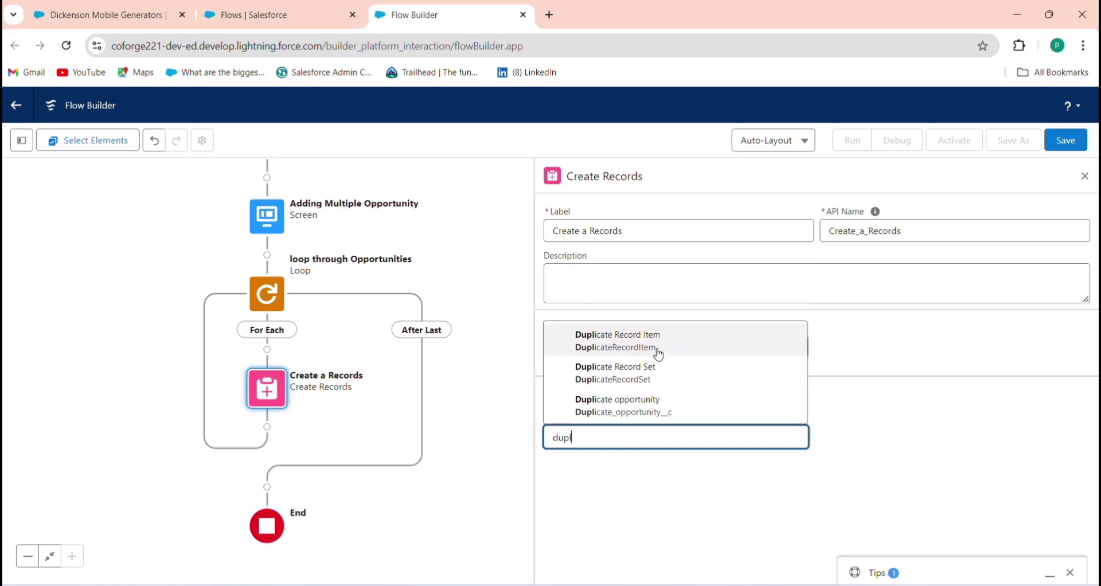
pyautogui.click(642, 419)
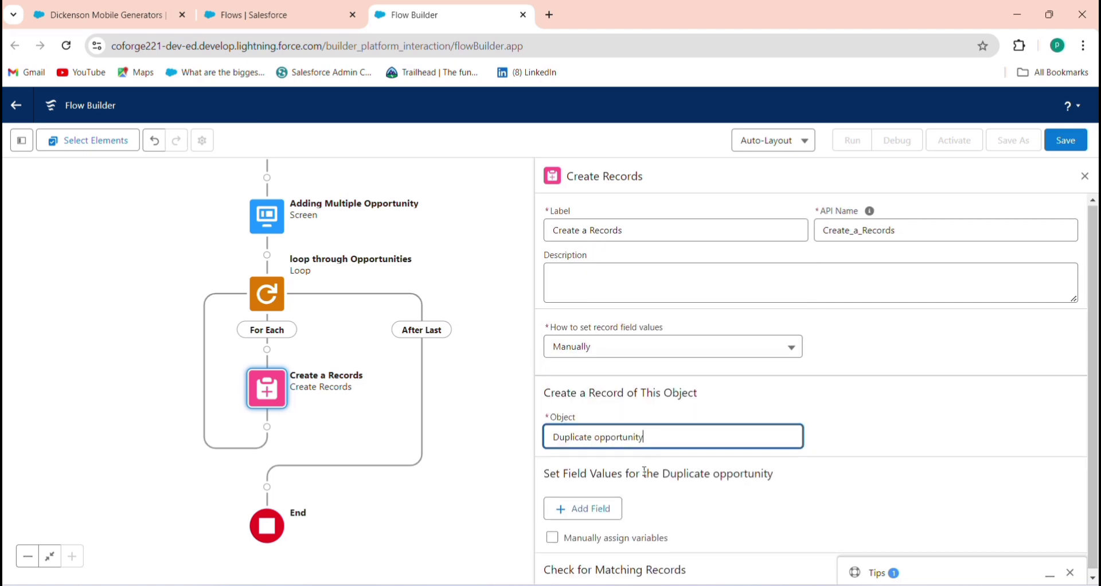
# - Map the Opportunity__c field to the Id of the current item from loop_through_Opportunities and close the element's settings
pyautogui.click(611, 508)
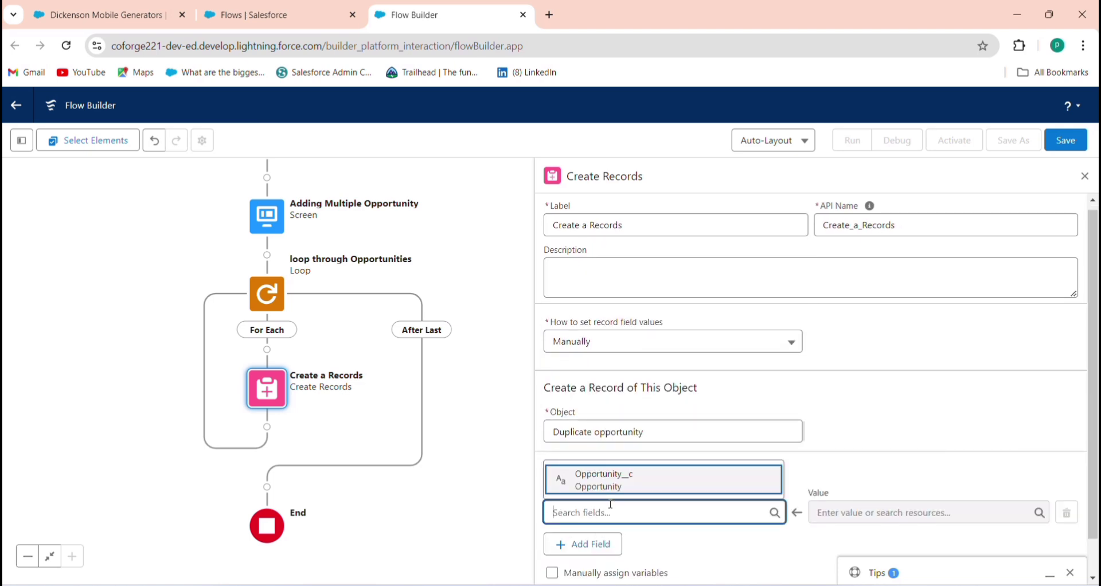
pyautogui.click(592, 486)
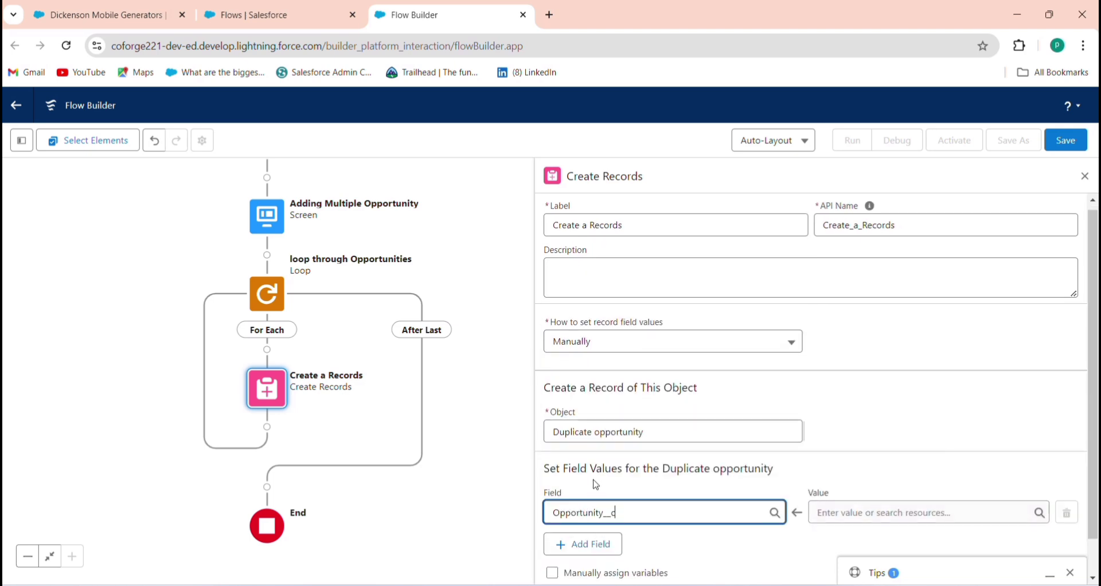
pyautogui.click(831, 511)
pyautogui.scroll(-3, 912, 413)
pyautogui.scroll(-3, 911, 430)
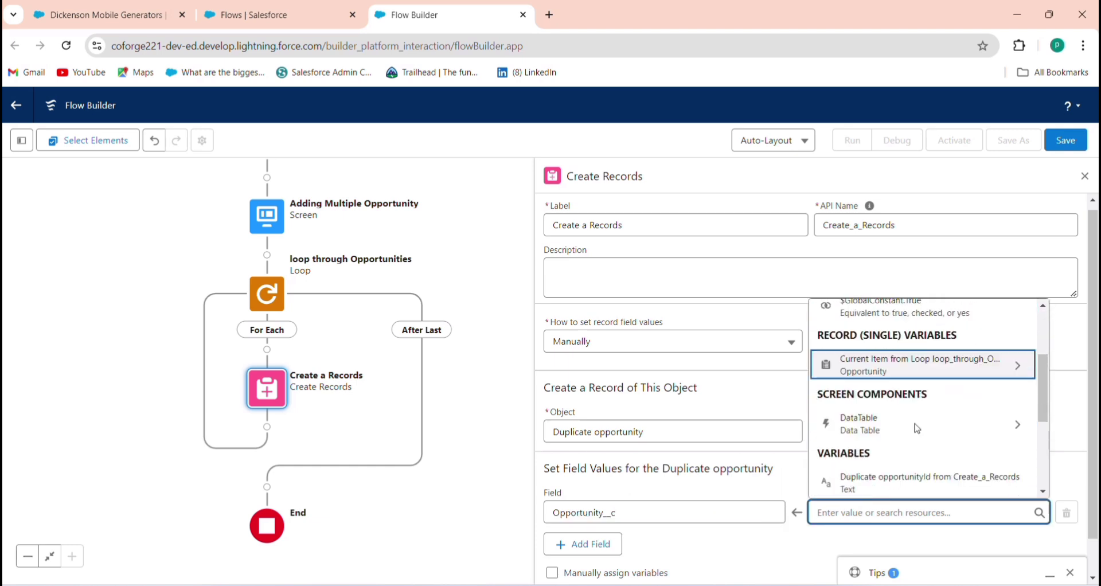
pyautogui.scroll(3, 912, 430)
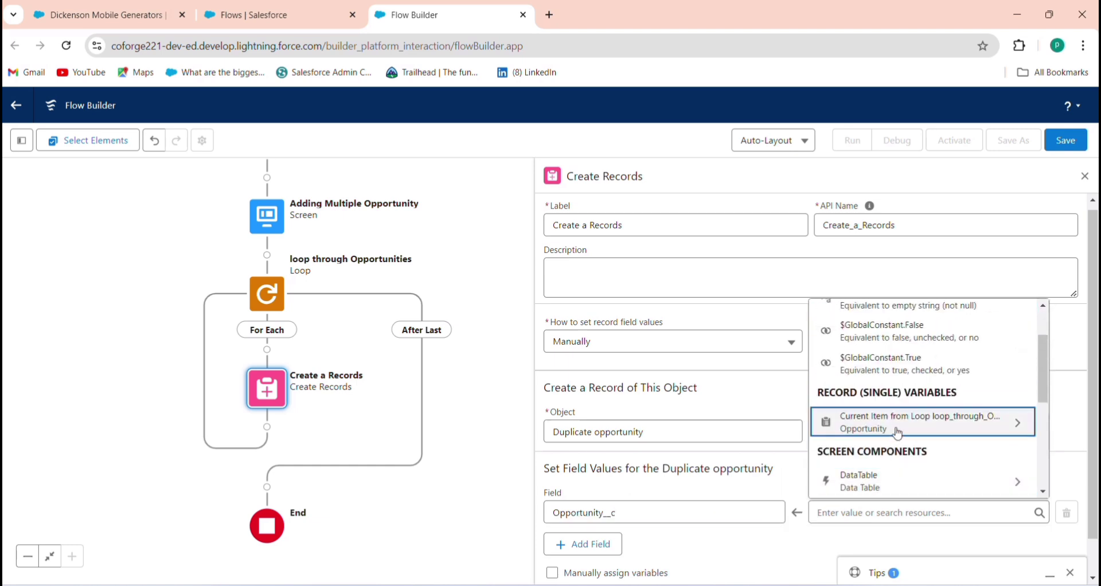
pyautogui.click(892, 430)
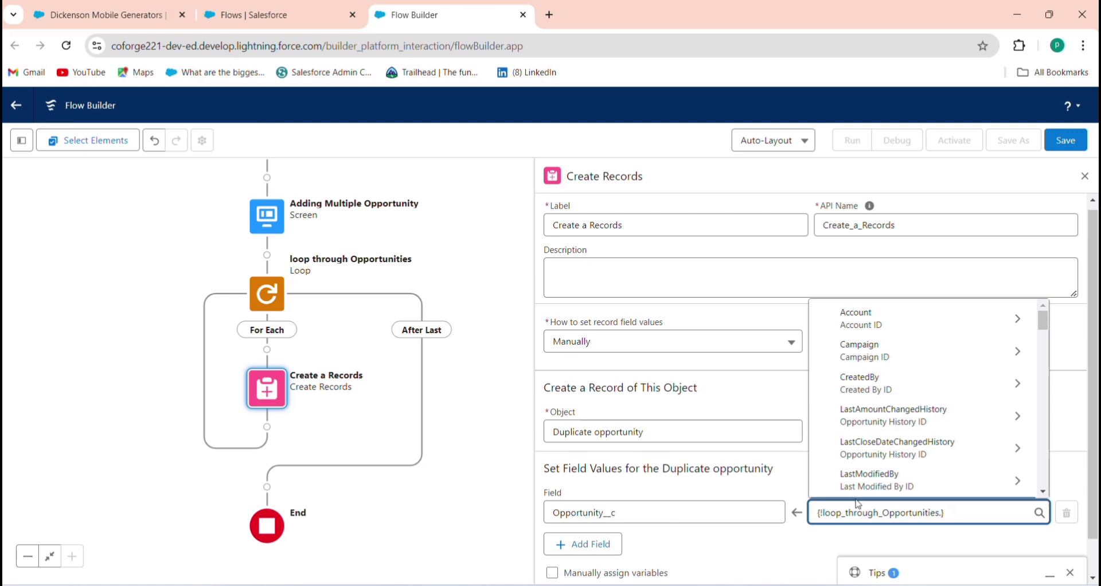
pyautogui.write('id')
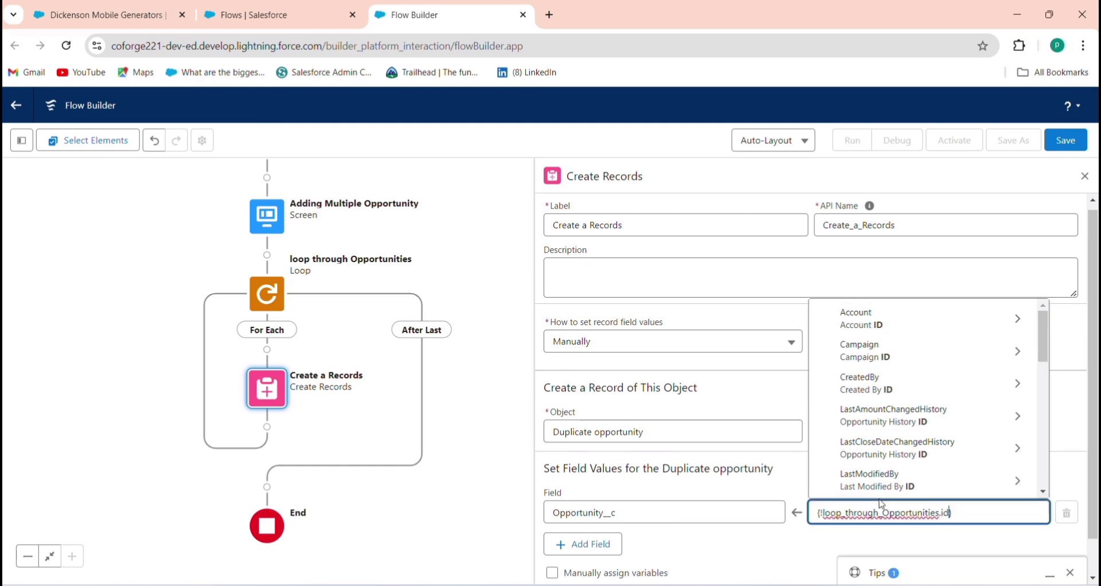
pyautogui.scroll(-5, 929, 439)
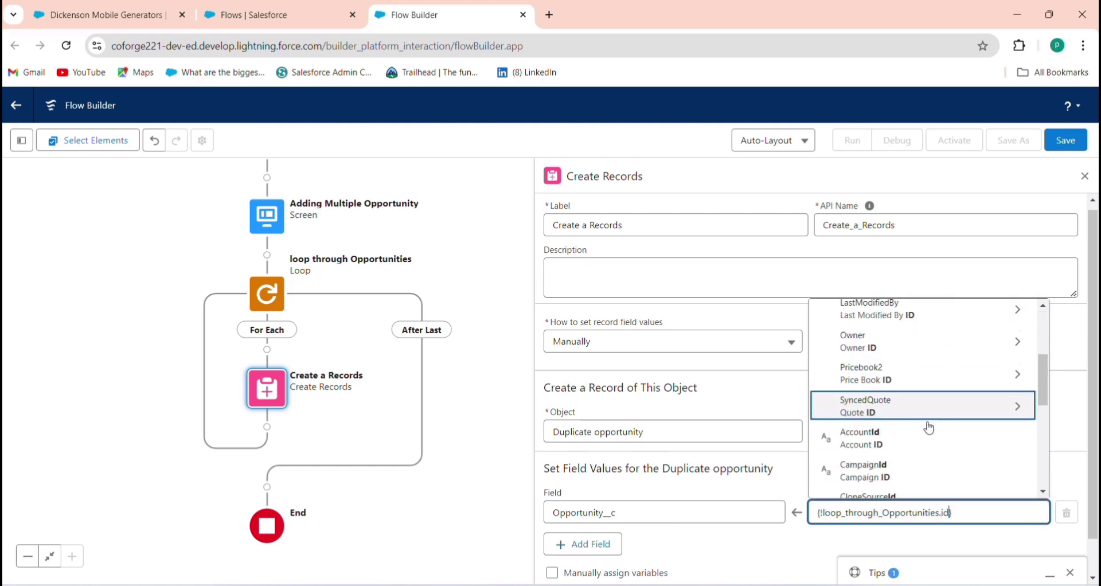
pyautogui.click(918, 418)
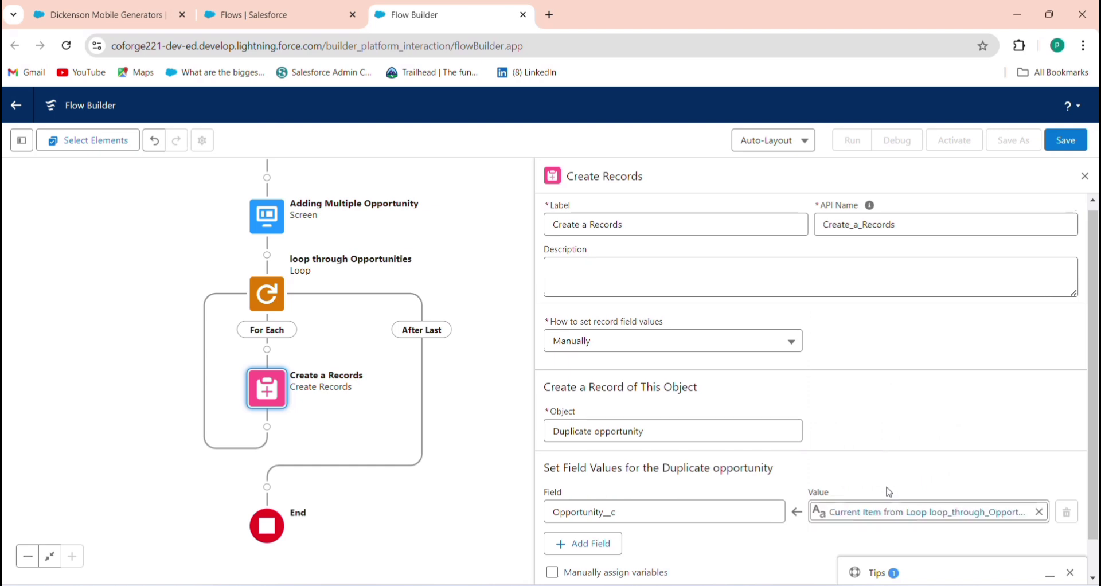
pyautogui.scroll(-1, 682, 506)
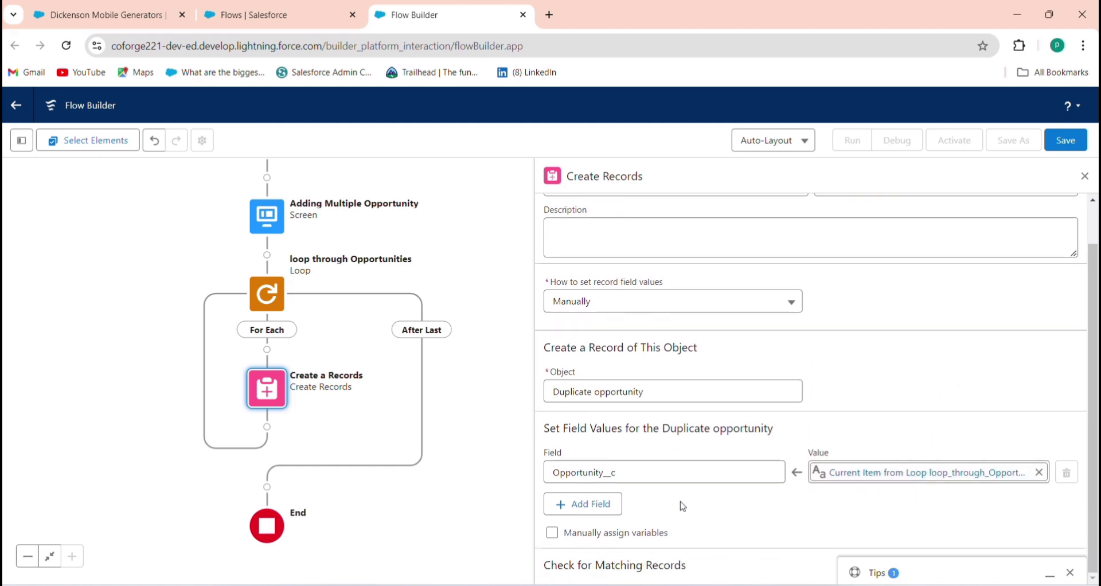
pyautogui.click(1086, 176)
# - Add a Screen element between the loop's After Last path and the End, labelled "Display Message"
pyautogui.moveTo(469, 513); pyautogui.dragTo(536, 393)
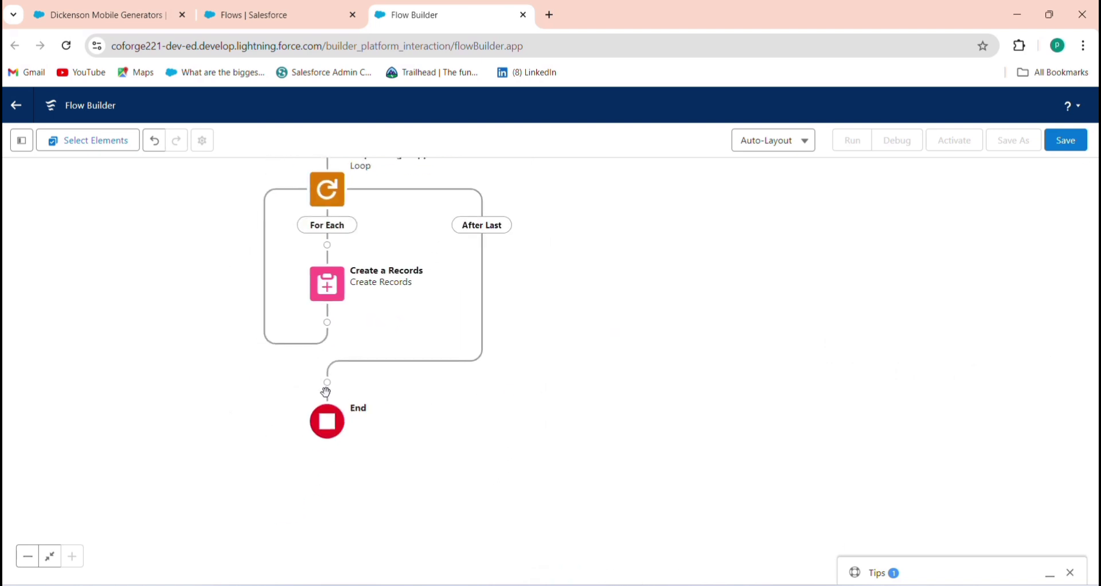
pyautogui.click(333, 389)
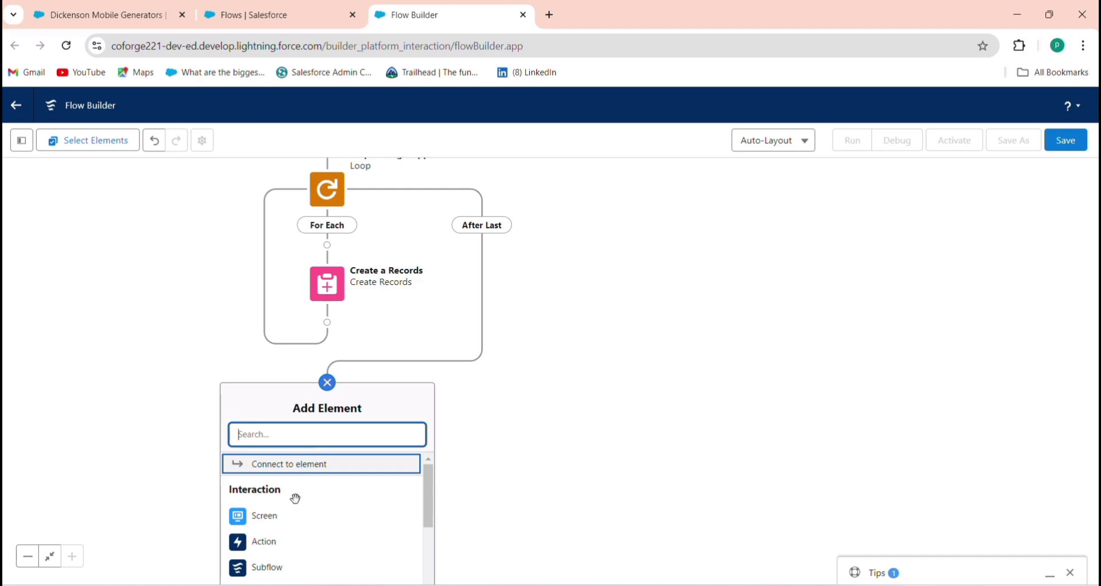
pyautogui.click(302, 528)
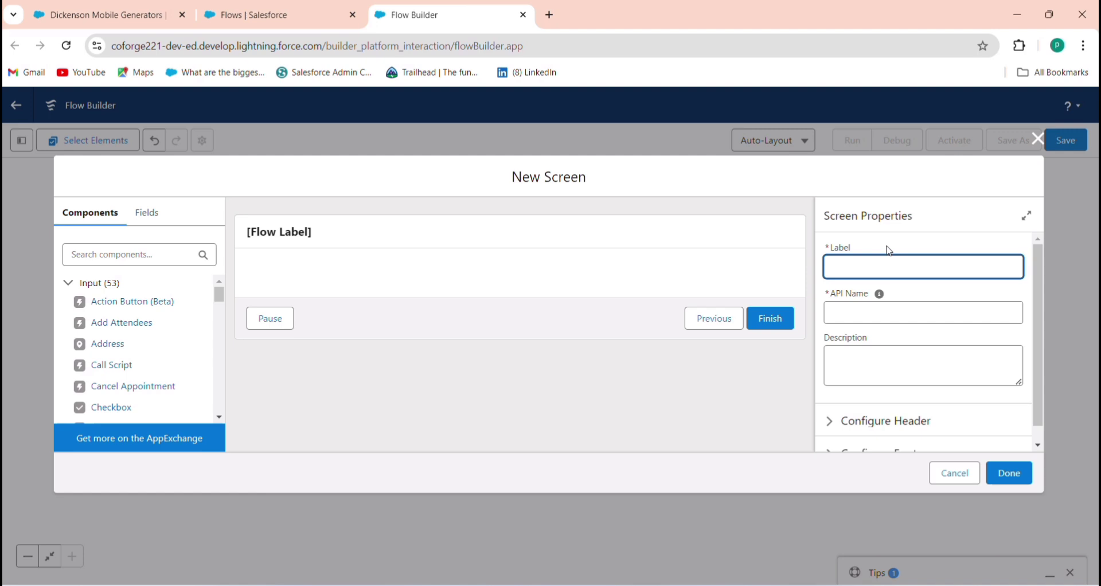
pyautogui.write('Displa')
pyautogui.write('y Message')
pyautogui.press('Tab')
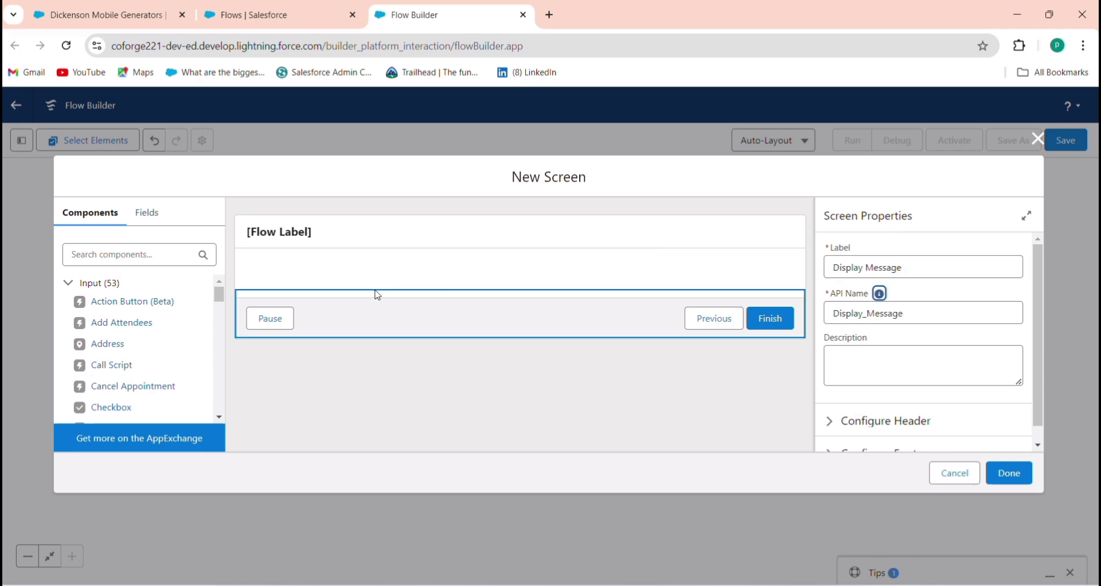
# - Add a Display Text component to the Display Message screen with the API name Message
pyautogui.click(185, 261)
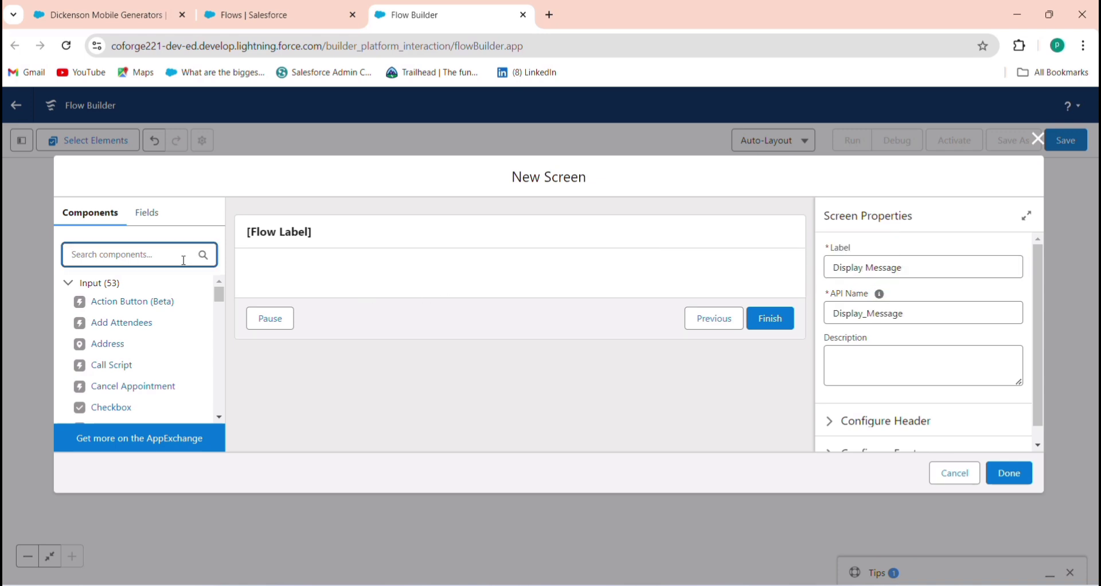
pyautogui.write('tex')
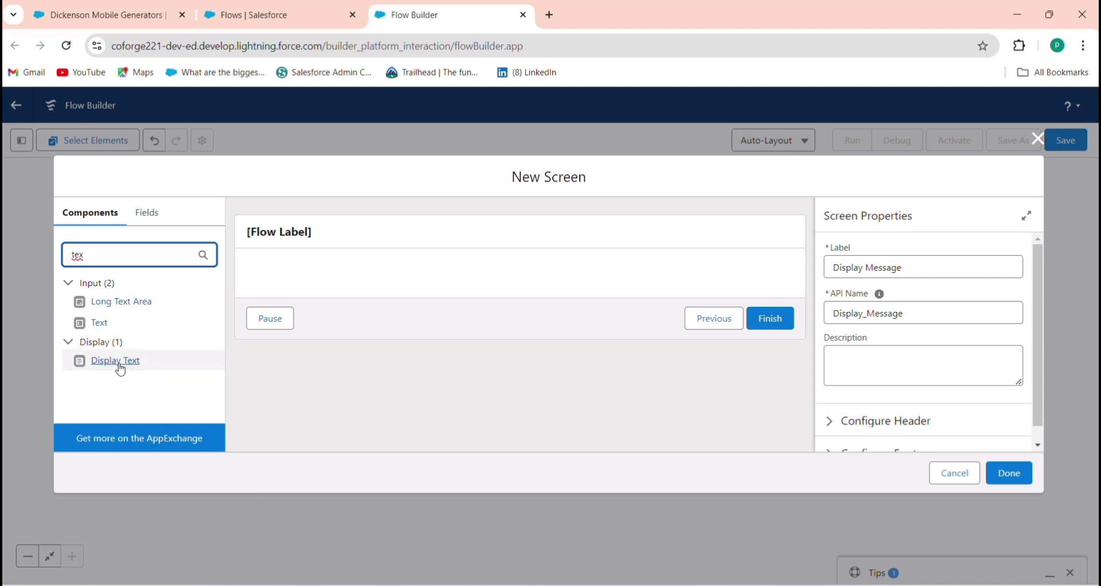
pyautogui.moveTo(121, 370); pyautogui.dragTo(312, 279)
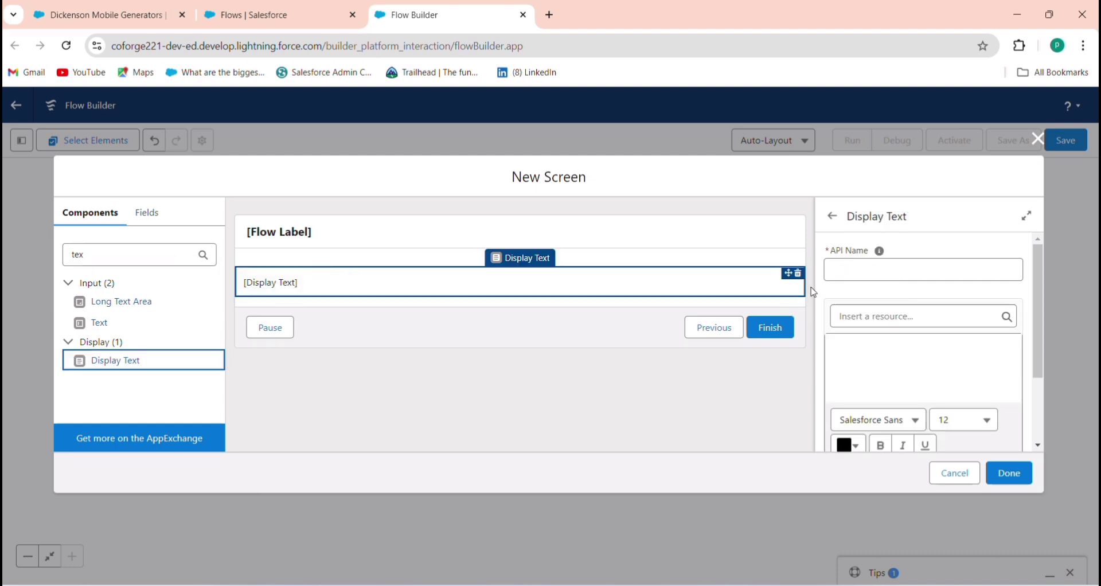
pyautogui.click(863, 276)
pyautogui.click(943, 339)
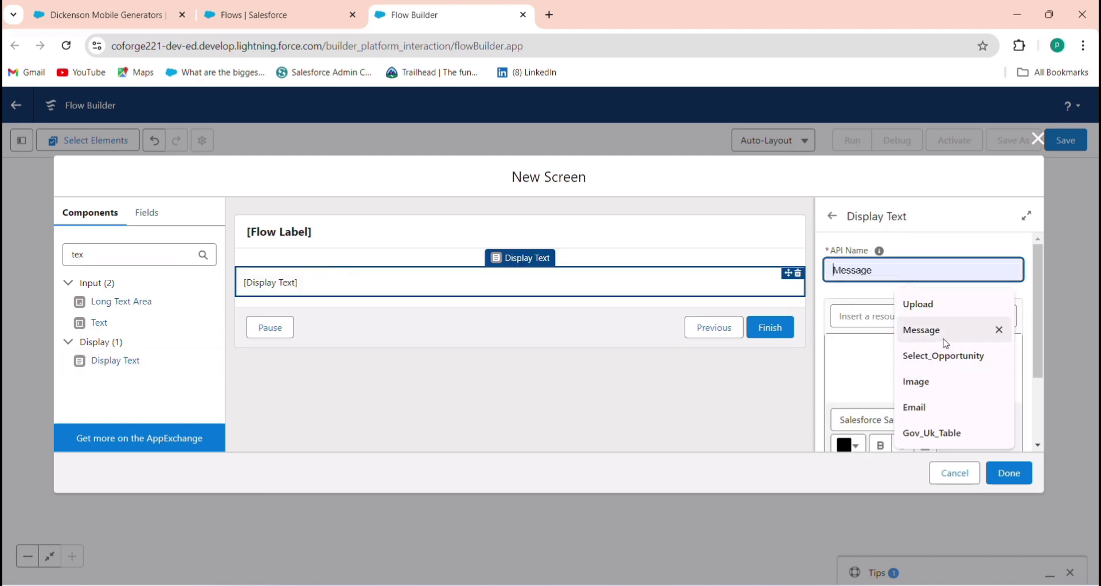
# - Enter "Selected Records Added Successfully!!" as the Message component's text
pyautogui.click(910, 357)
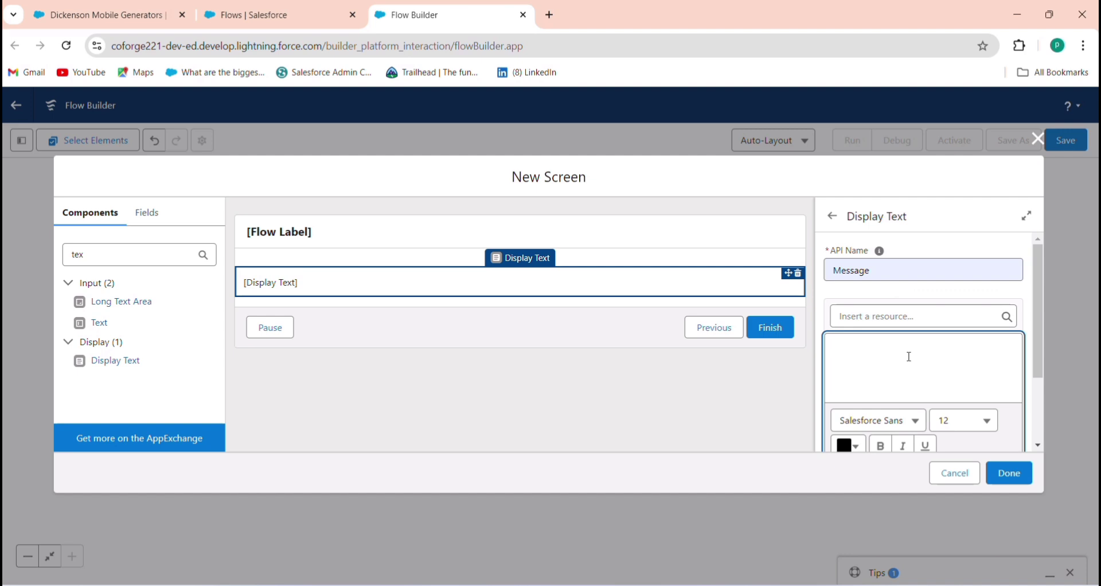
pyautogui.write('Records')
pyautogui.press('BackSpace')
pyautogui.press('BackSpace')
pyautogui.press('BackSpace')
pyautogui.press('BackSpace')
pyautogui.press('BackSpace')
pyautogui.press('BackSpace')
pyautogui.write('Selected ')
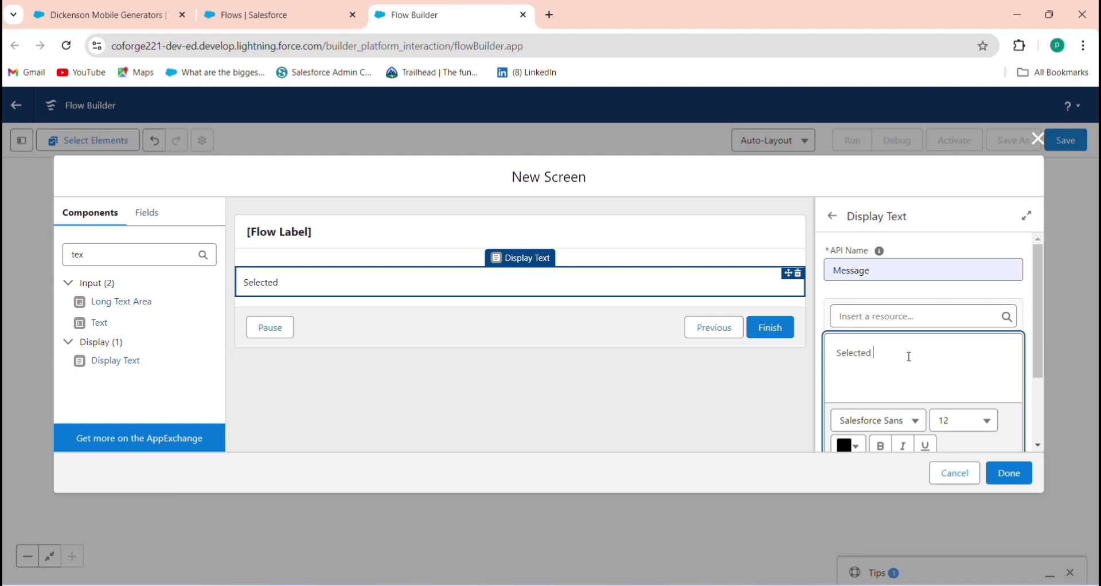
pyautogui.write('Records Added Succ')
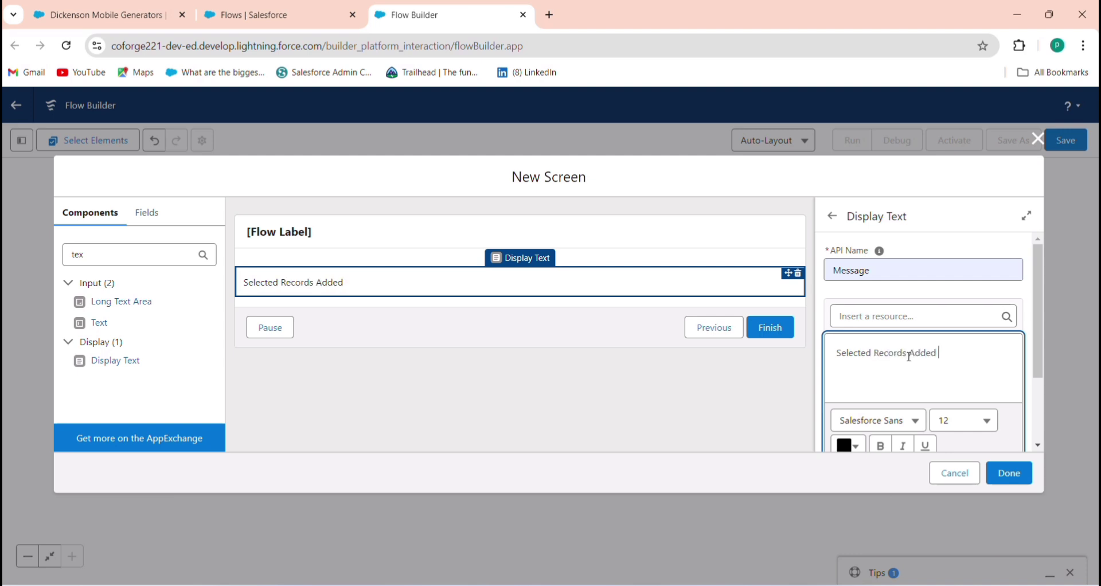
pyautogui.write('essfully!!')
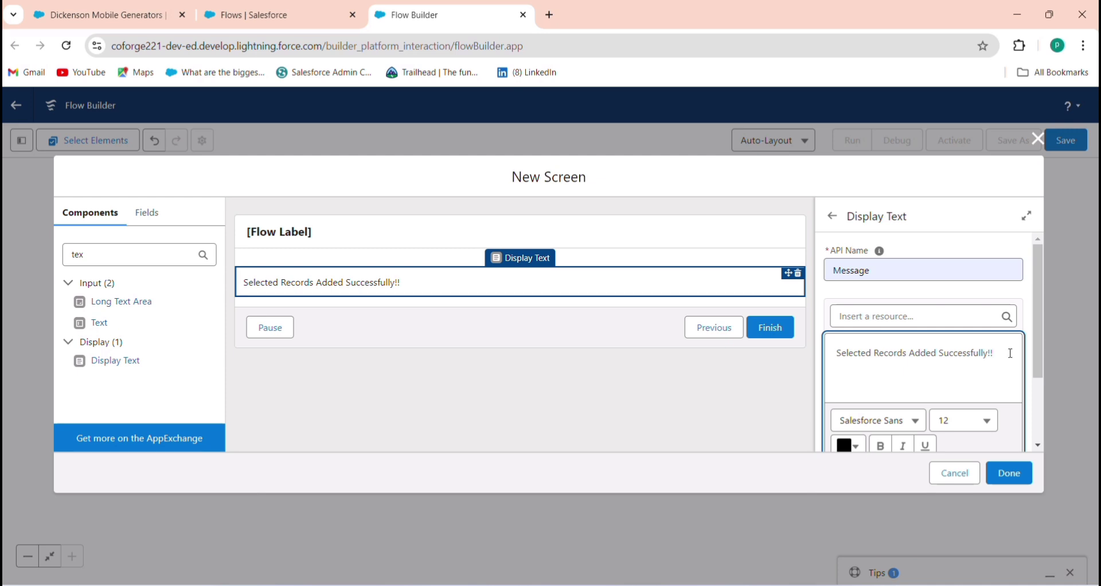
# - Format the whole success message in bold at font size 18
pyautogui.moveTo(1004, 353); pyautogui.dragTo(834, 359)
pyautogui.click(963, 422)
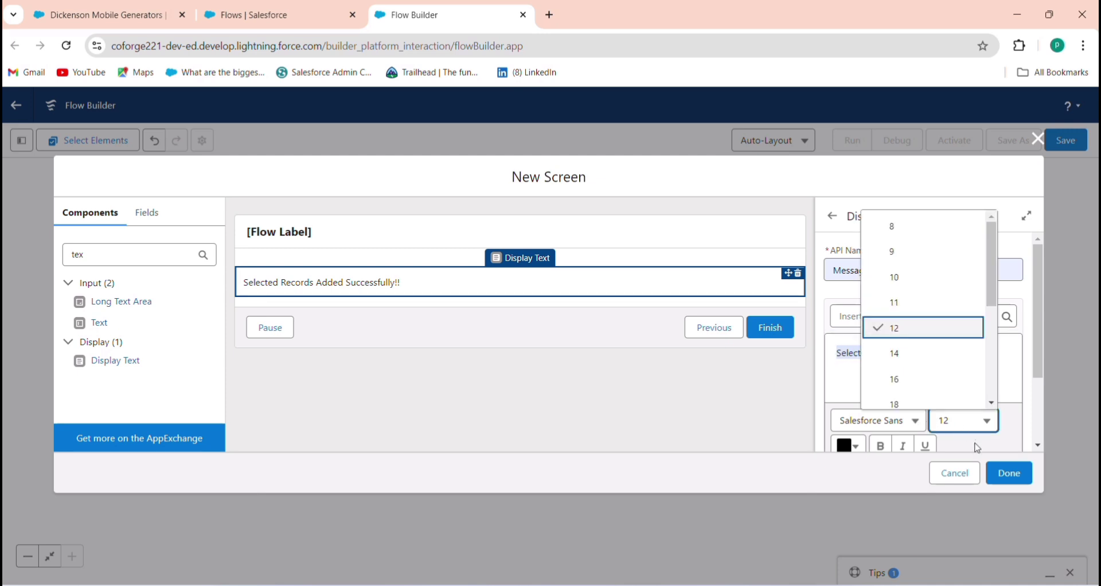
pyautogui.click(922, 397)
pyautogui.scroll(-2, 937, 412)
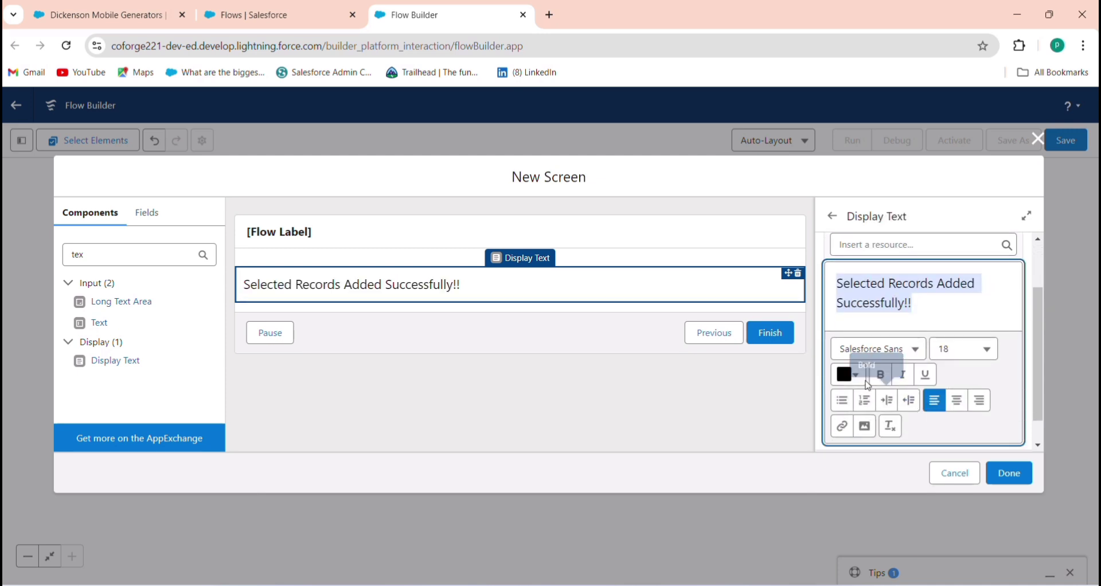
pyautogui.click(882, 375)
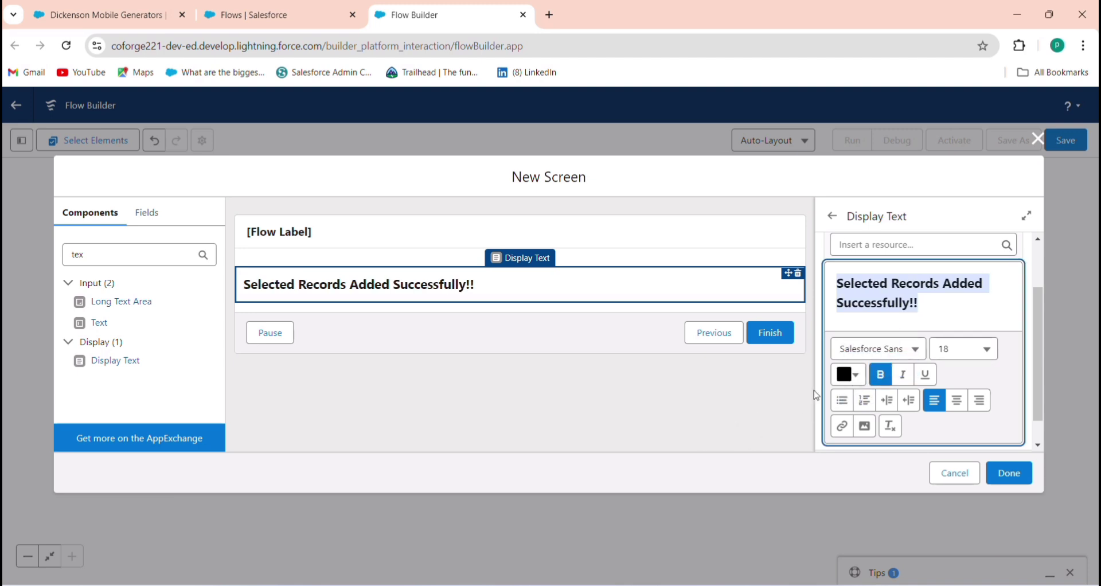
# - Colour the success message red and centre-align it
pyautogui.click(840, 381)
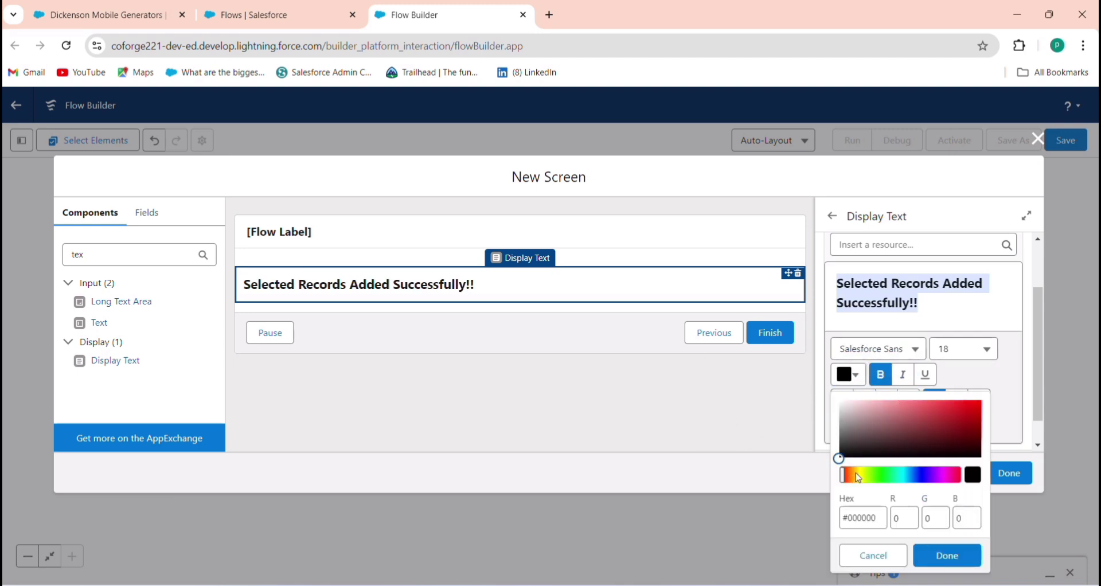
pyautogui.moveTo(838, 454); pyautogui.dragTo(958, 418)
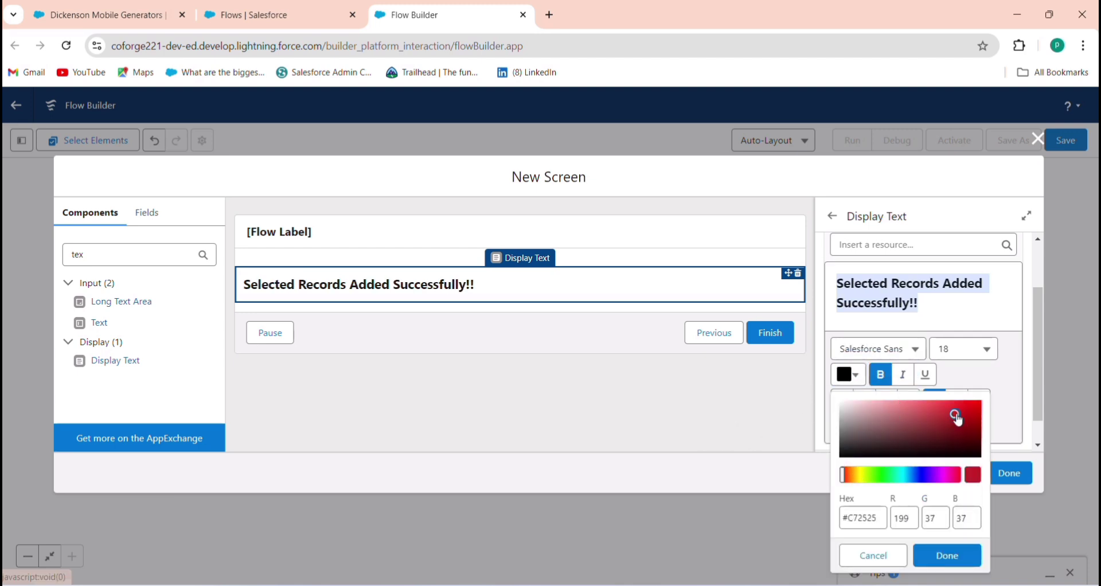
pyautogui.click(956, 555)
pyautogui.click(956, 400)
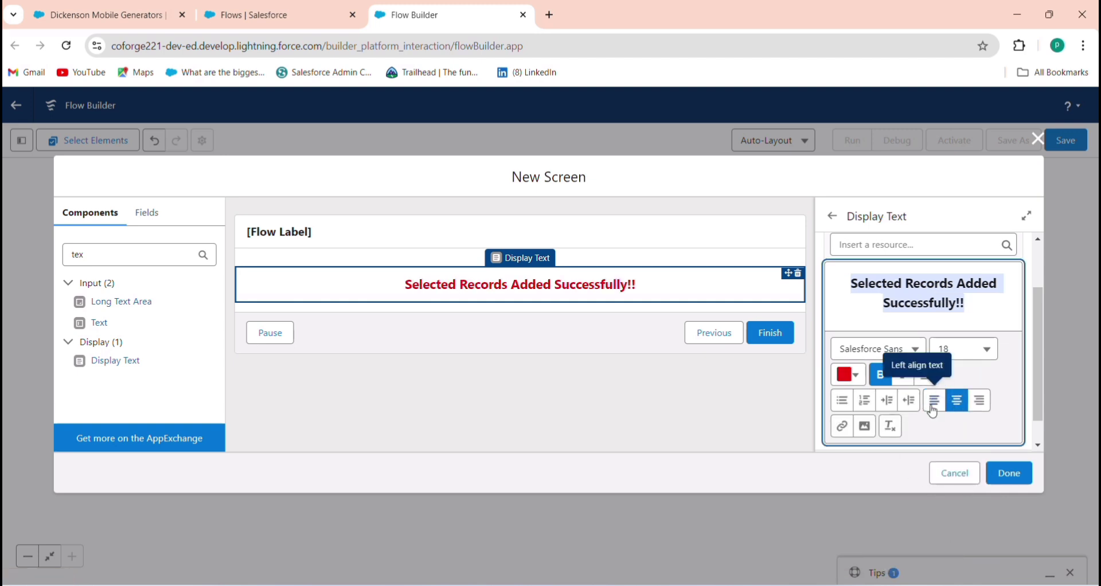
# - Turn off the header of the Display Message screen
pyautogui.scroll(-1, 908, 417)
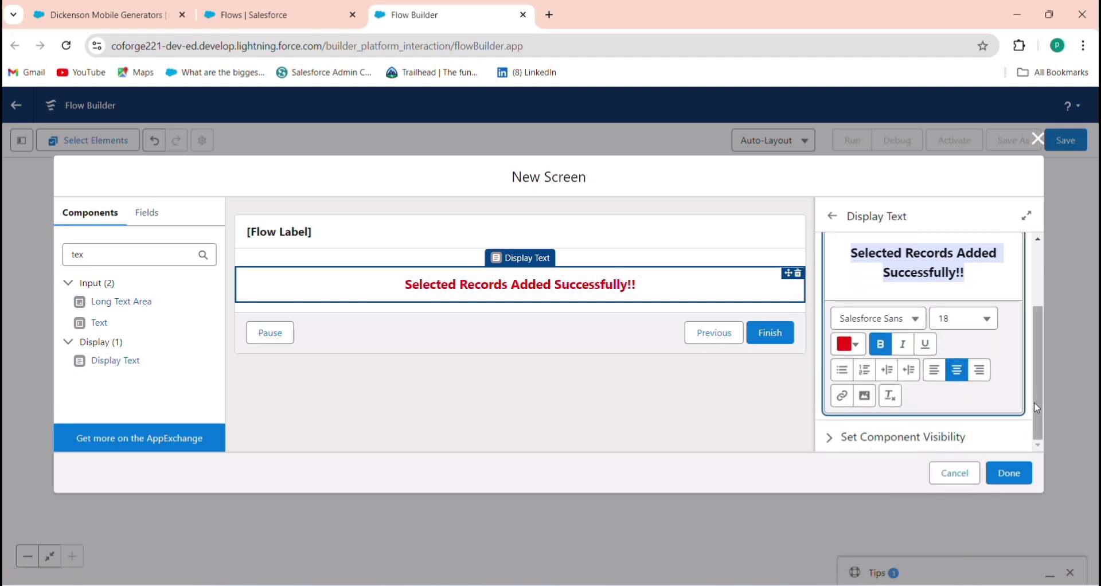
pyautogui.click(503, 231)
pyautogui.scroll(-1, 853, 366)
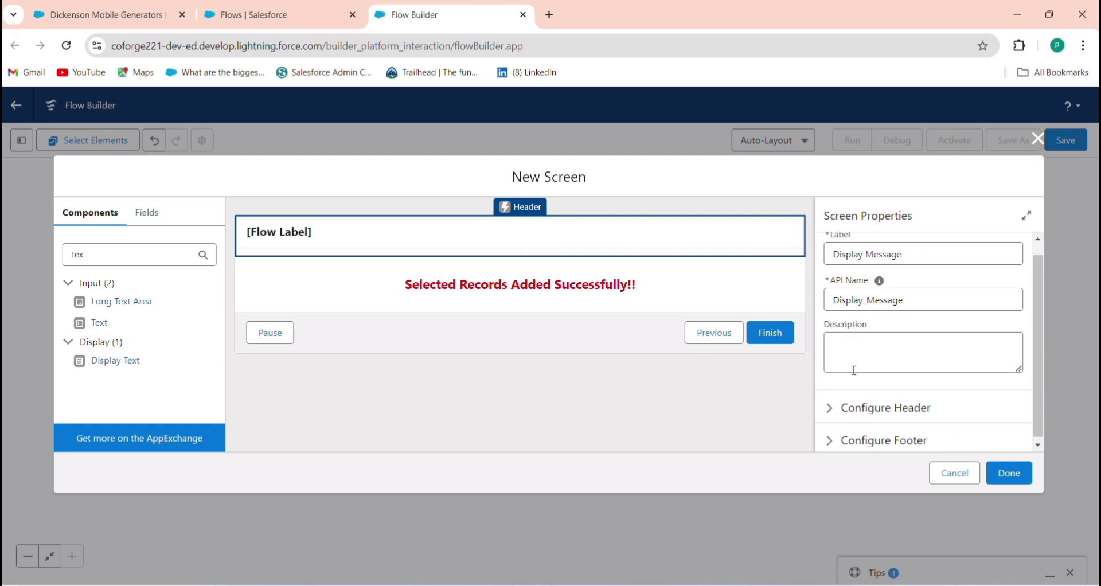
pyautogui.click(833, 418)
pyautogui.click(829, 425)
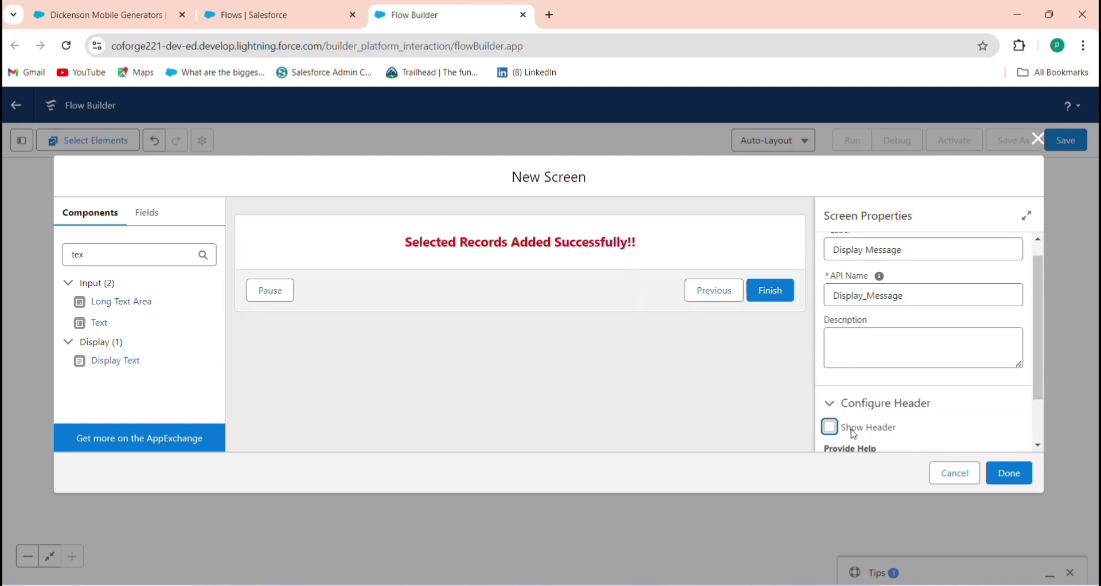
# - Hide the Previous and Pause buttons in the Display Message screen's footer and finish the screen element
pyautogui.scroll(-1, 831, 427)
pyautogui.click(842, 434)
pyautogui.scroll(-4, 842, 434)
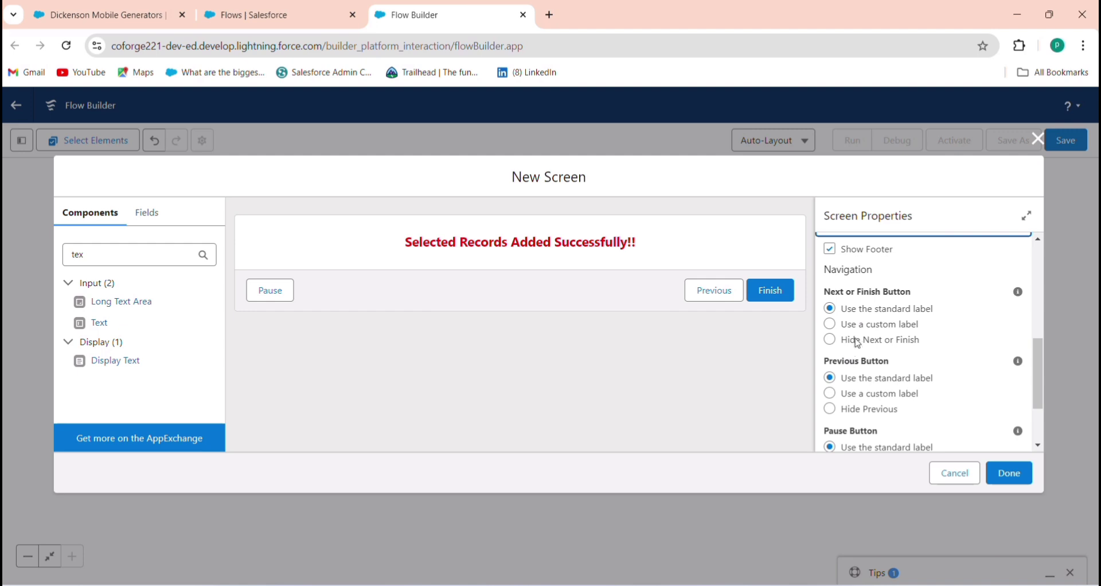
pyautogui.click(845, 412)
pyautogui.scroll(-2, 855, 401)
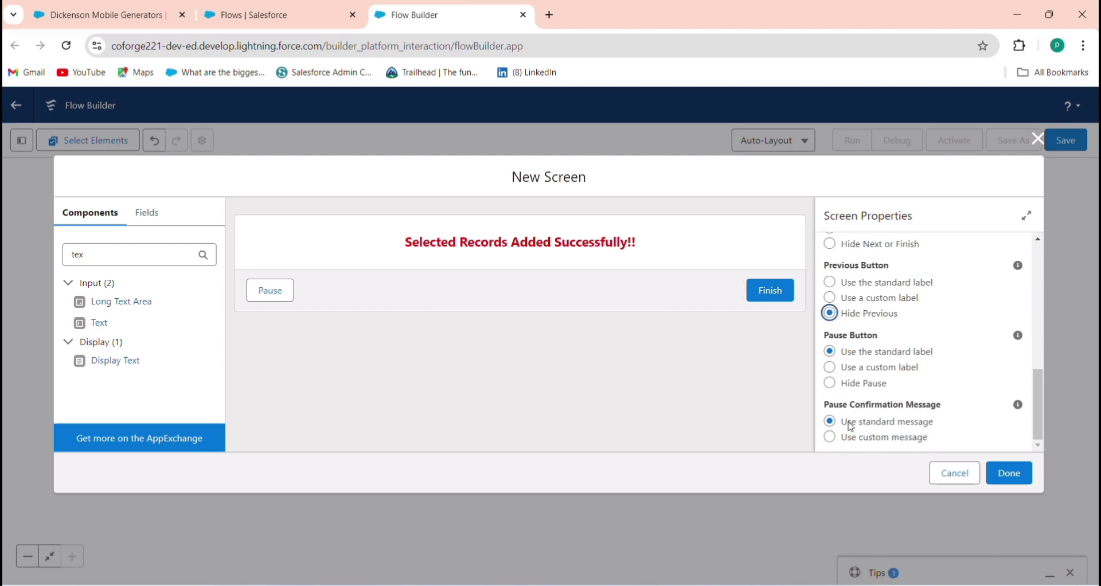
pyautogui.click(857, 390)
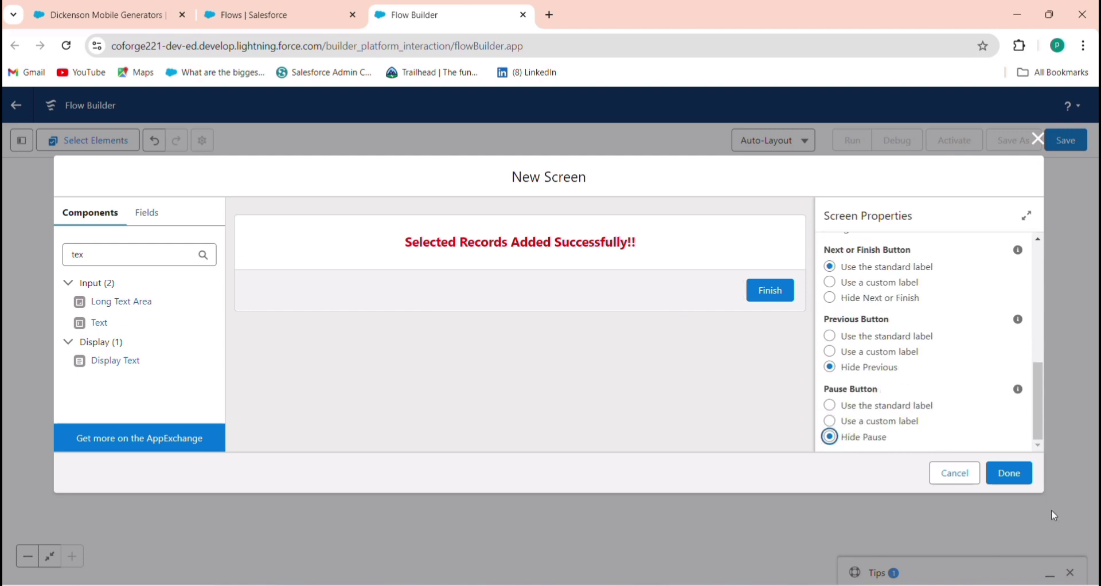
pyautogui.click(1008, 472)
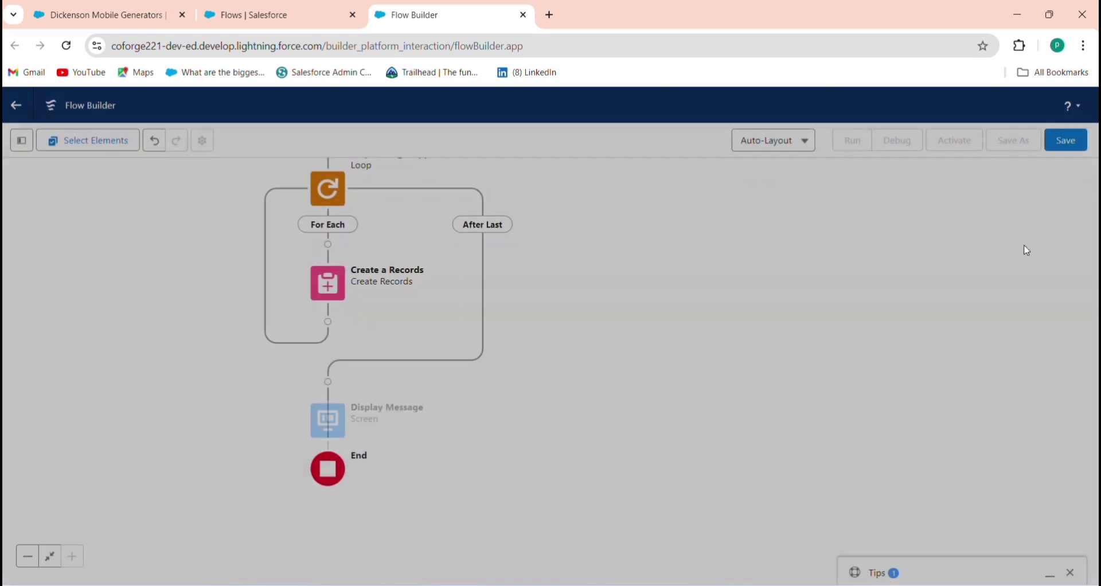
# - Save the flow with the label "Adding records in Custom Objects" and activate it
pyautogui.click(1066, 140)
pyautogui.click(455, 285)
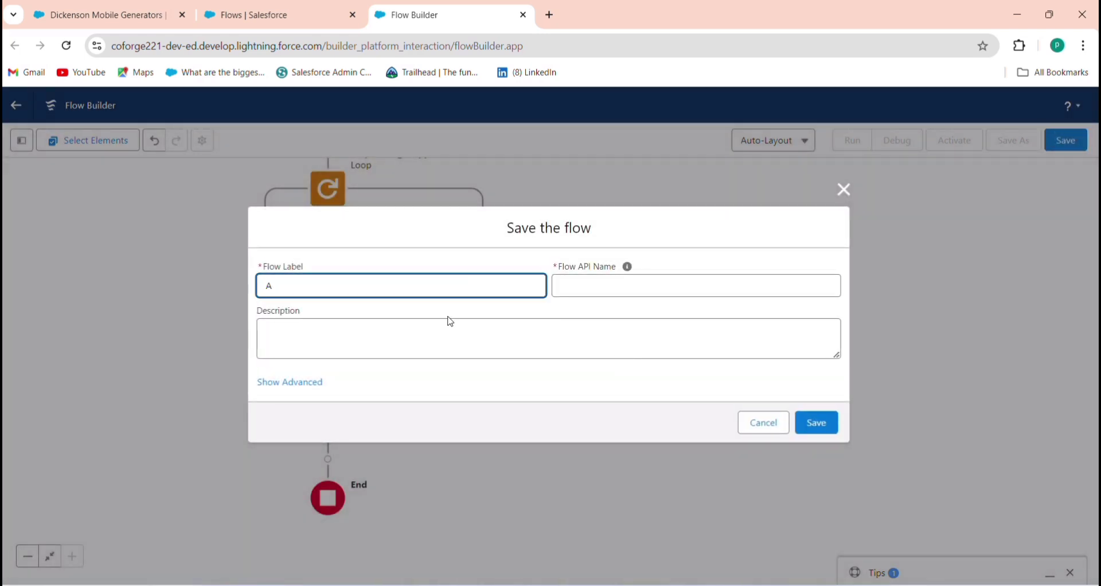
pyautogui.write('Adding')
pyautogui.write(' My')
pyautogui.press('BackSpace')
pyautogui.write('ultip')
pyautogui.press('BackSpace')
pyautogui.press('BackSpace')
pyautogui.press('BackSpace')
pyautogui.press('BackSpace')
pyautogui.press('BackSpace')
pyautogui.press('BackSpace')
pyautogui.press('BackSpace')
pyautogui.press('BackSpace')
pyautogui.press('BackSpace')
pyautogui.write('recods i')
pyautogui.press('BackSpace')
pyautogui.press('BackSpace')
pyautogui.press('BackSpace')
pyautogui.press('BackSpace')
pyautogui.press('BackSpace')
pyautogui.press('BackSpace')
pyautogui.write('ords in Cust')
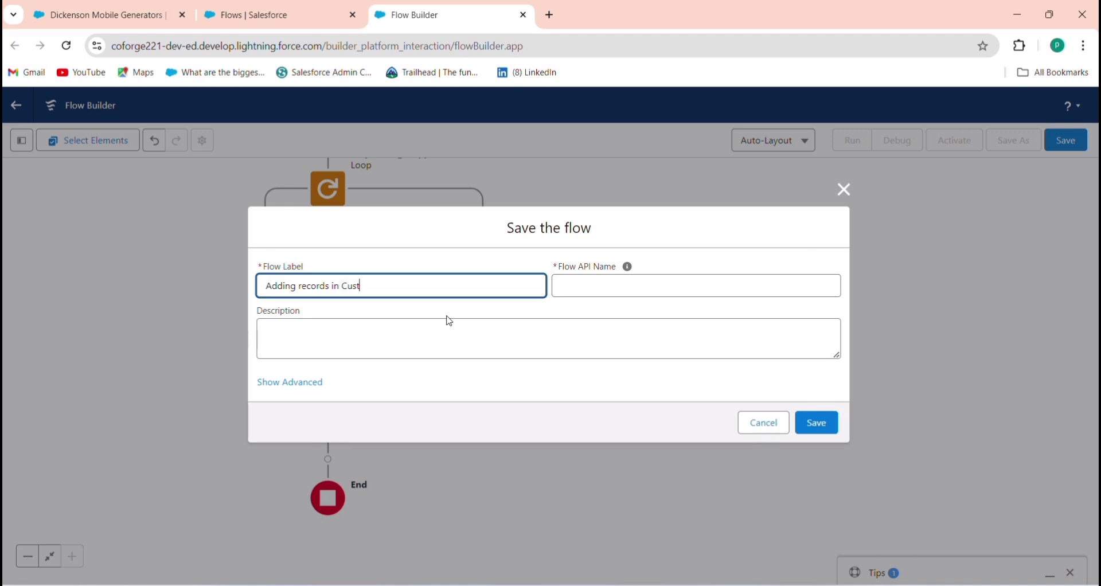
pyautogui.write('om Objects')
pyautogui.press('Tab')
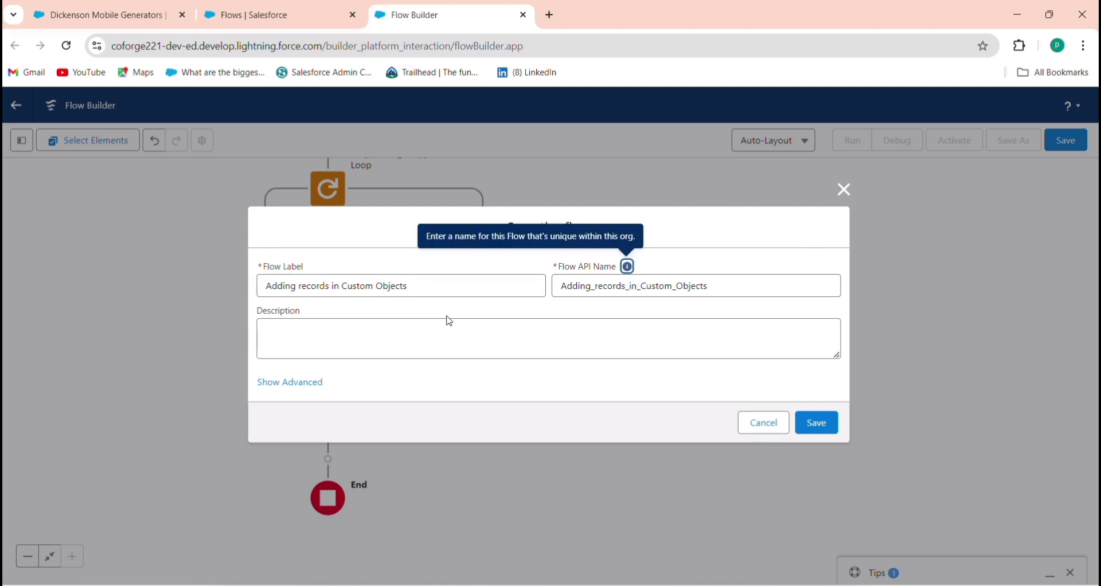
pyautogui.click(818, 425)
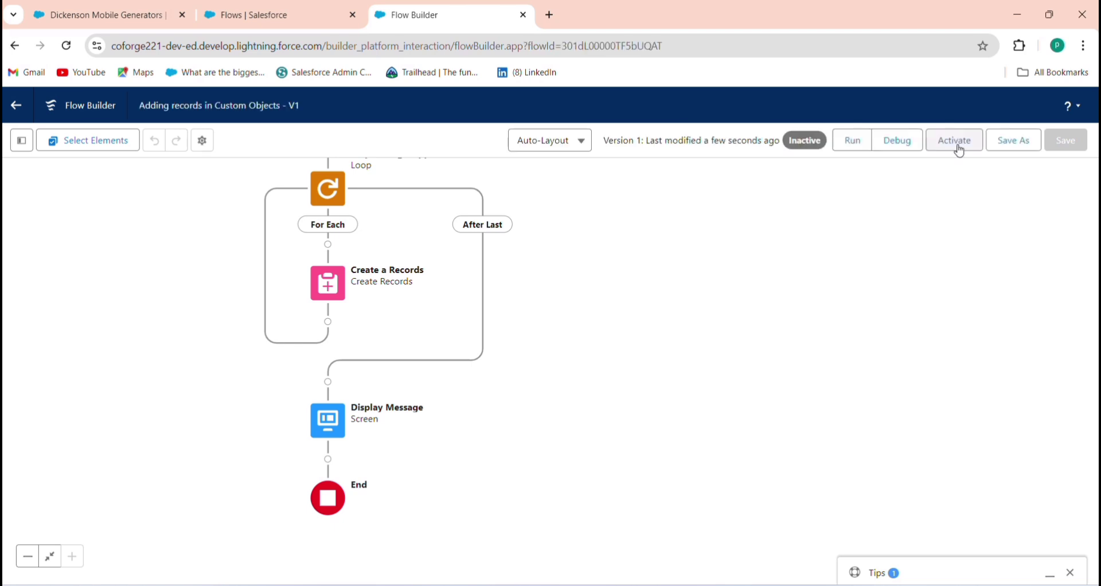
pyautogui.click(953, 148)
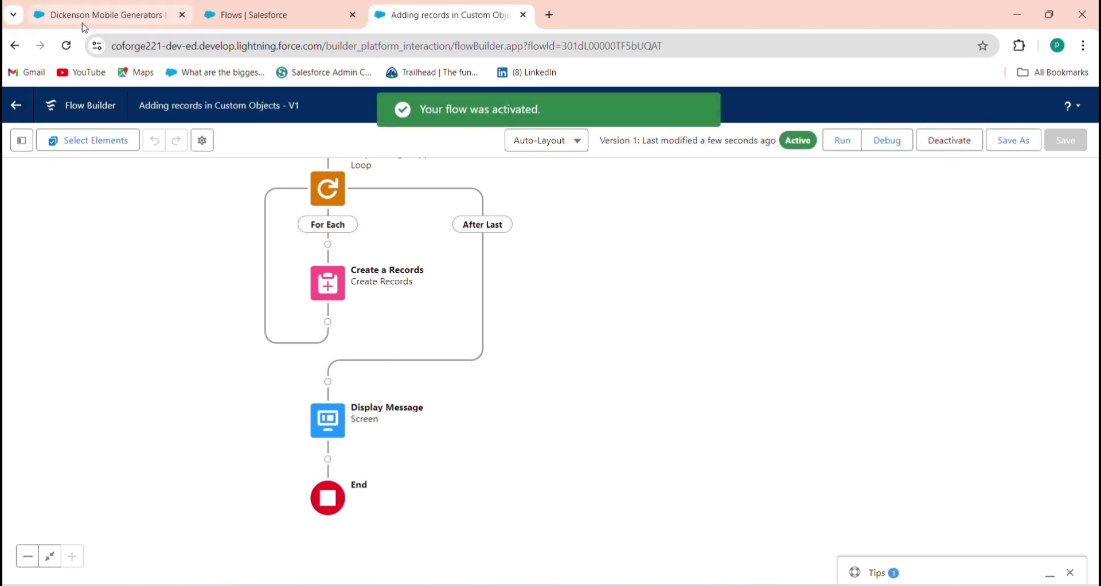
# - From the opportunity record, open the Opportunity object's Buttons, Links, and Actions settings and create a new button or link
pyautogui.click(141, 23)
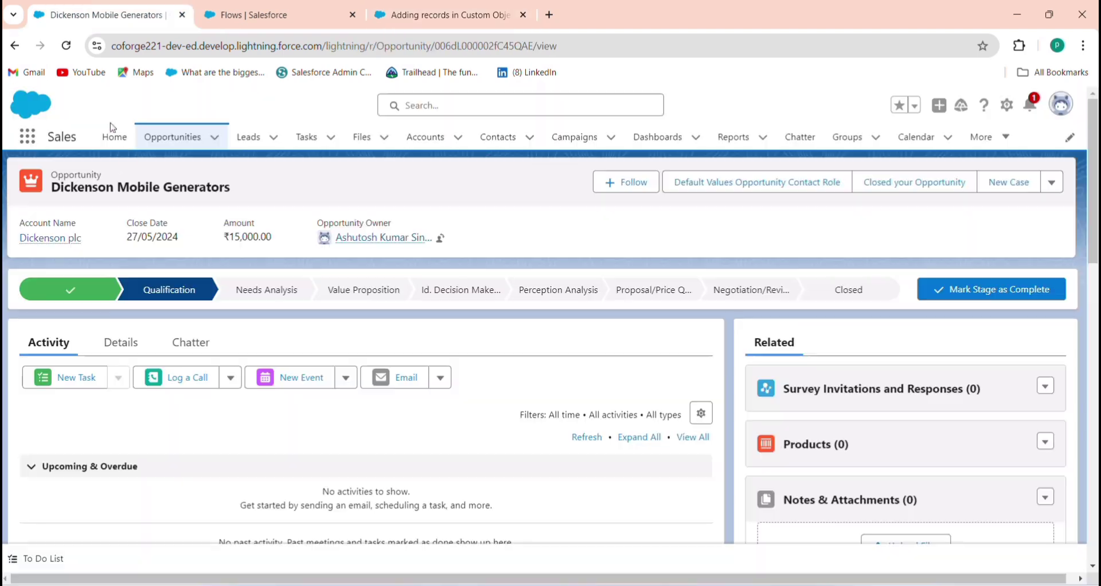
pyautogui.click(1007, 109)
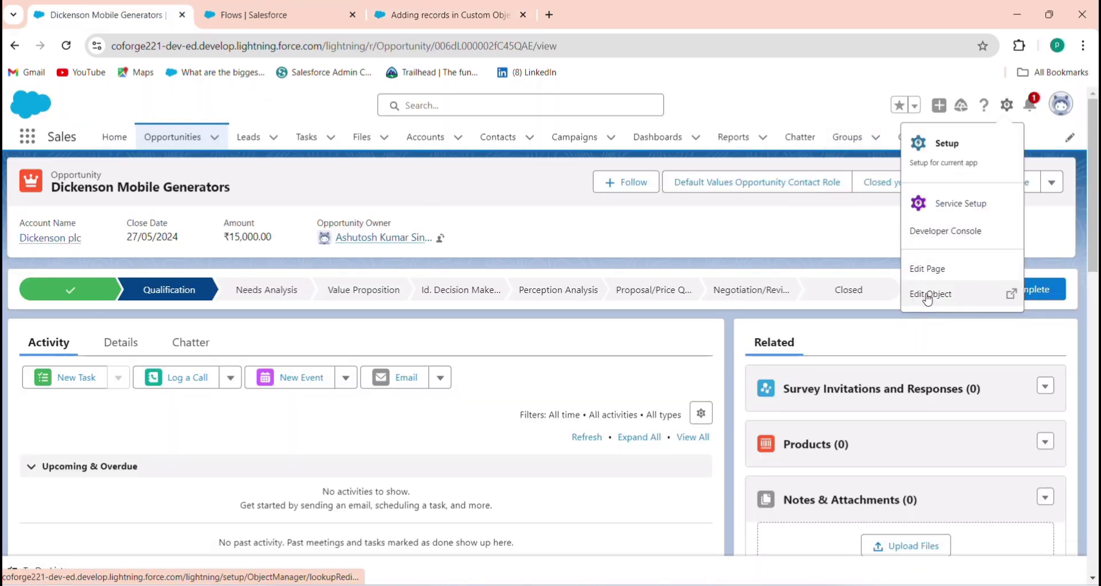
pyautogui.click(929, 296)
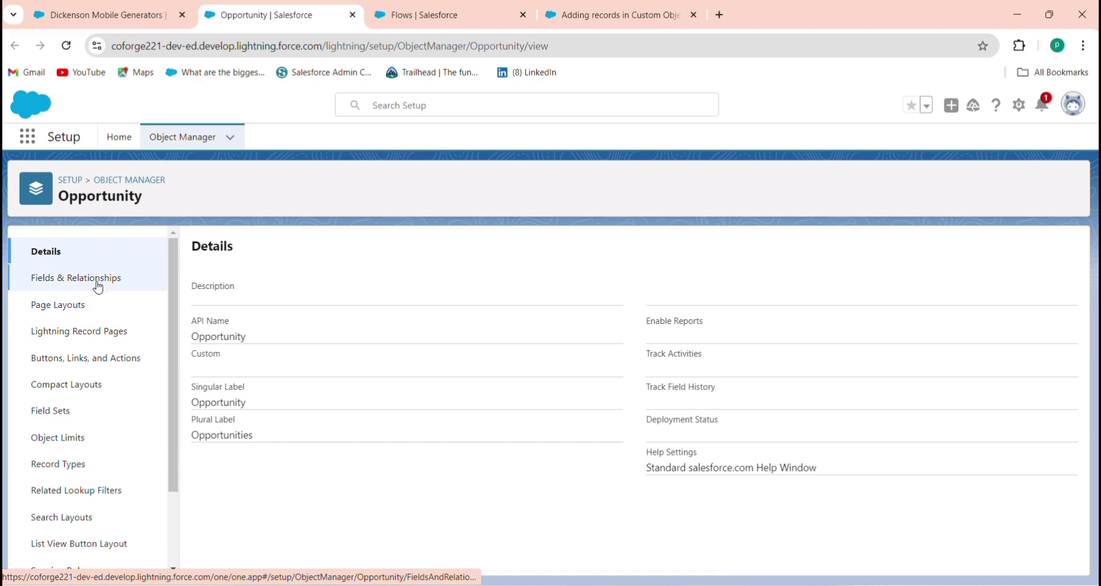
pyautogui.click(86, 360)
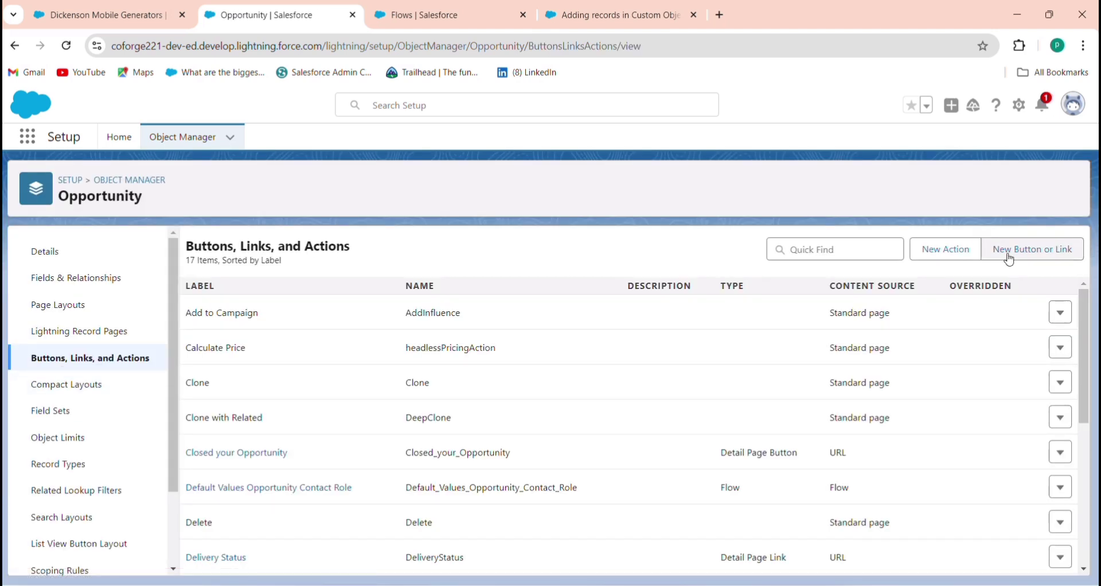
pyautogui.click(1009, 258)
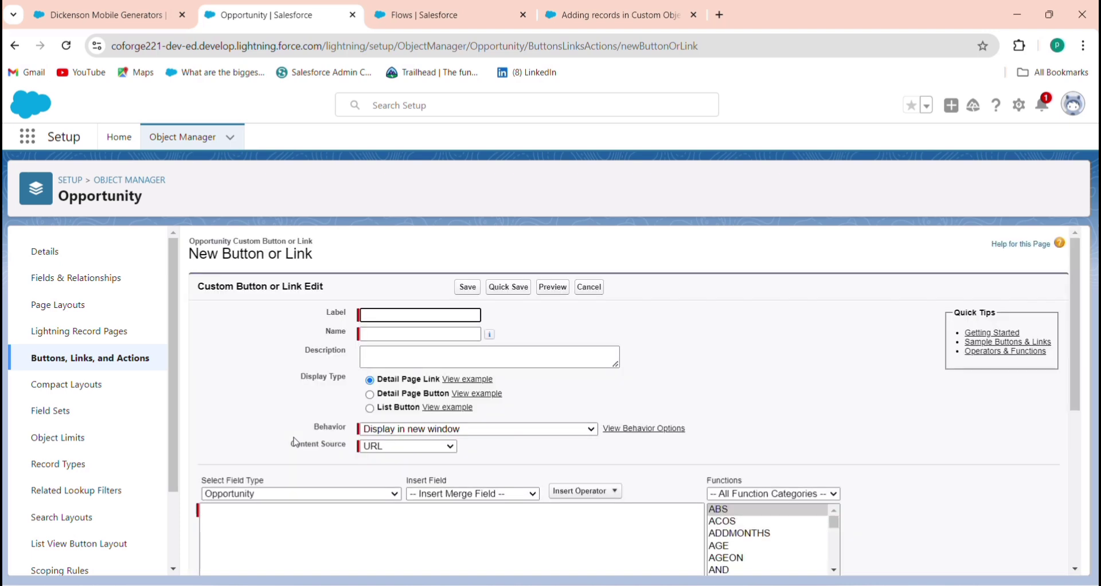
# - Label the new Opportunity button "Adding Duplicate opportunity?" and let its name fill in from the label
pyautogui.click(373, 311)
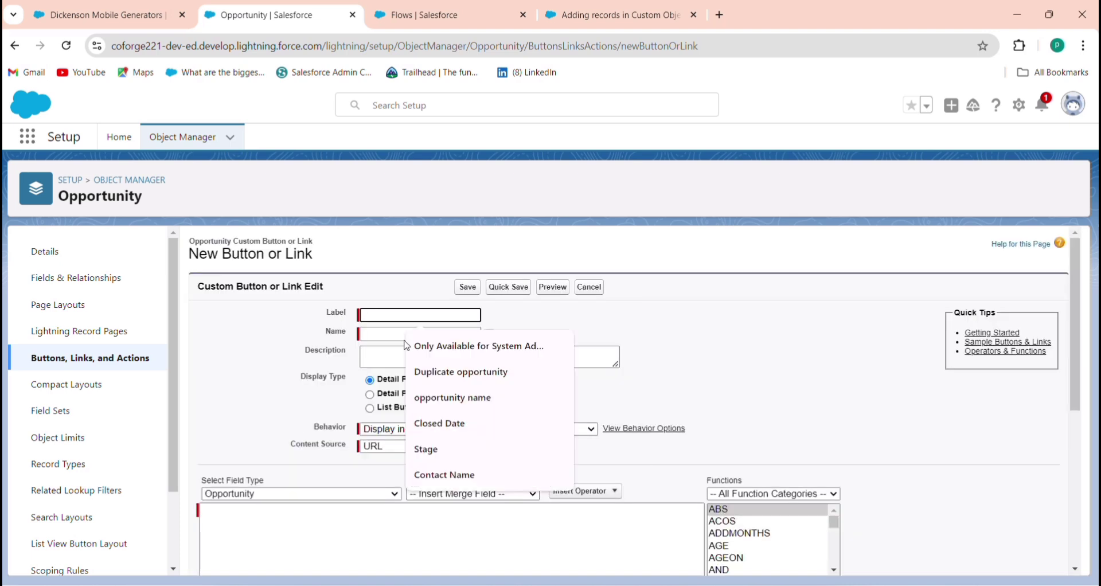
pyautogui.write('ad')
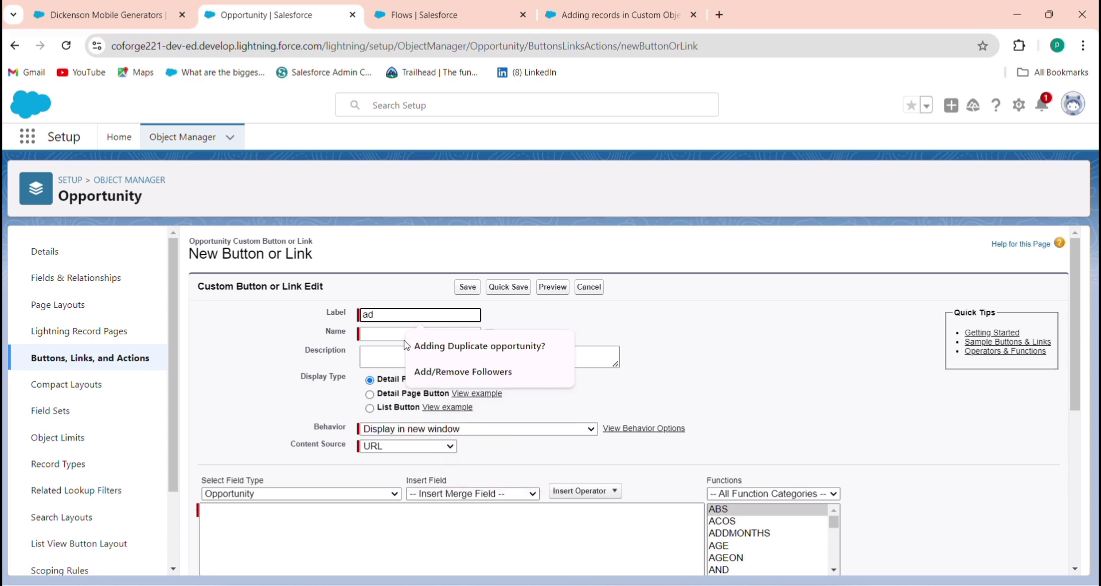
pyautogui.click(450, 345)
pyautogui.click(444, 333)
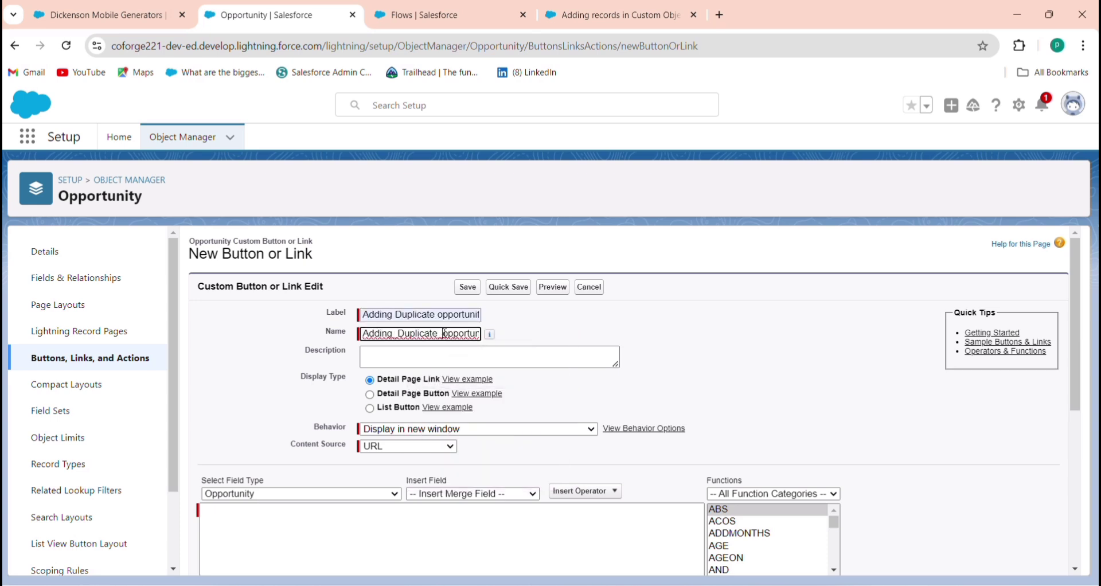
# - Make it a List Button with the behavior "Display in existing window without sidebar"
pyautogui.click(381, 407)
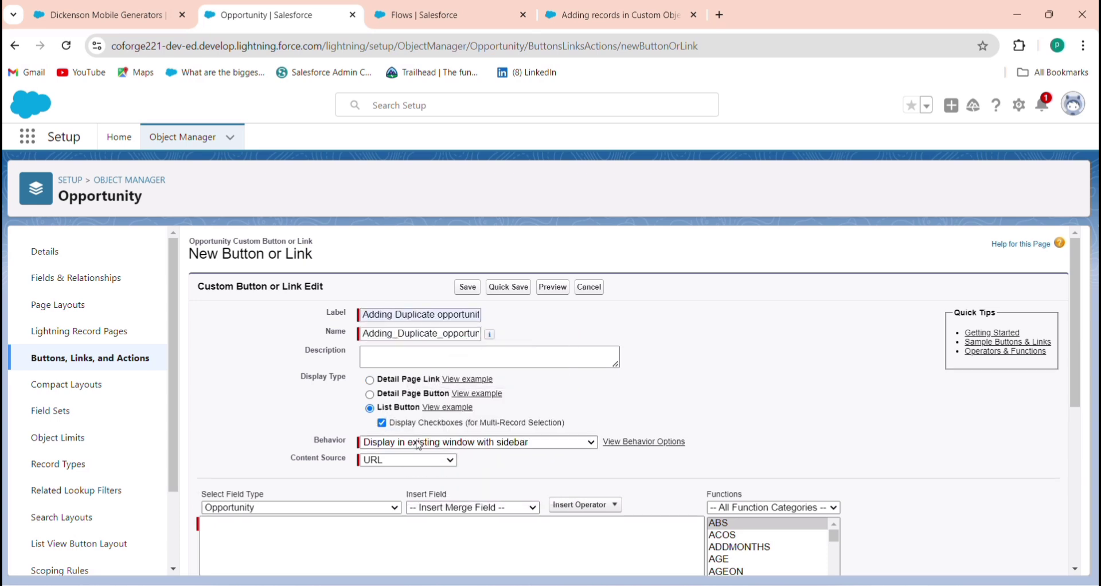
pyautogui.click(418, 443)
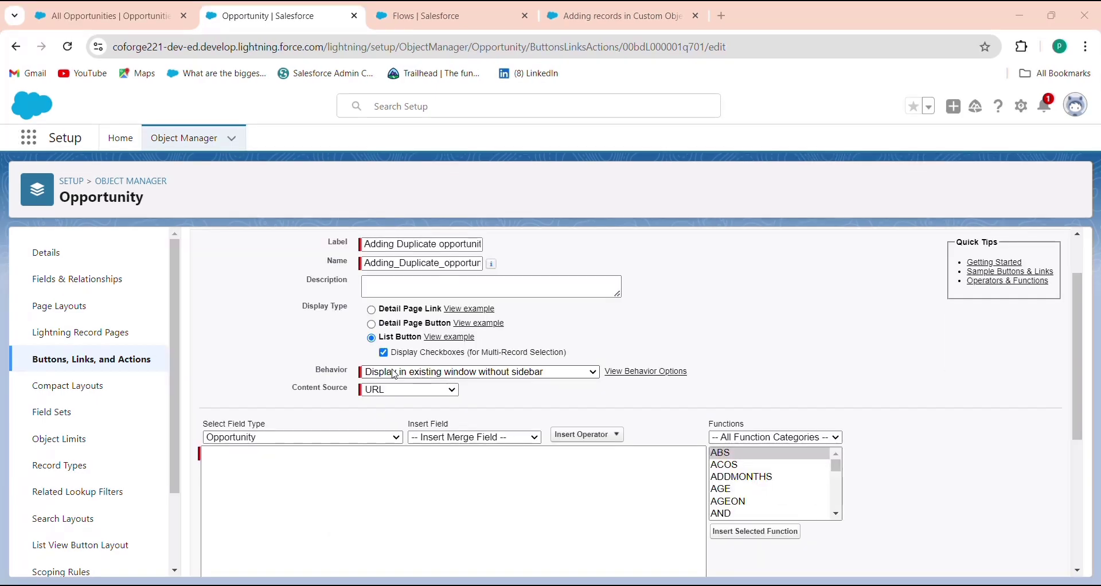
pyautogui.click(395, 373)
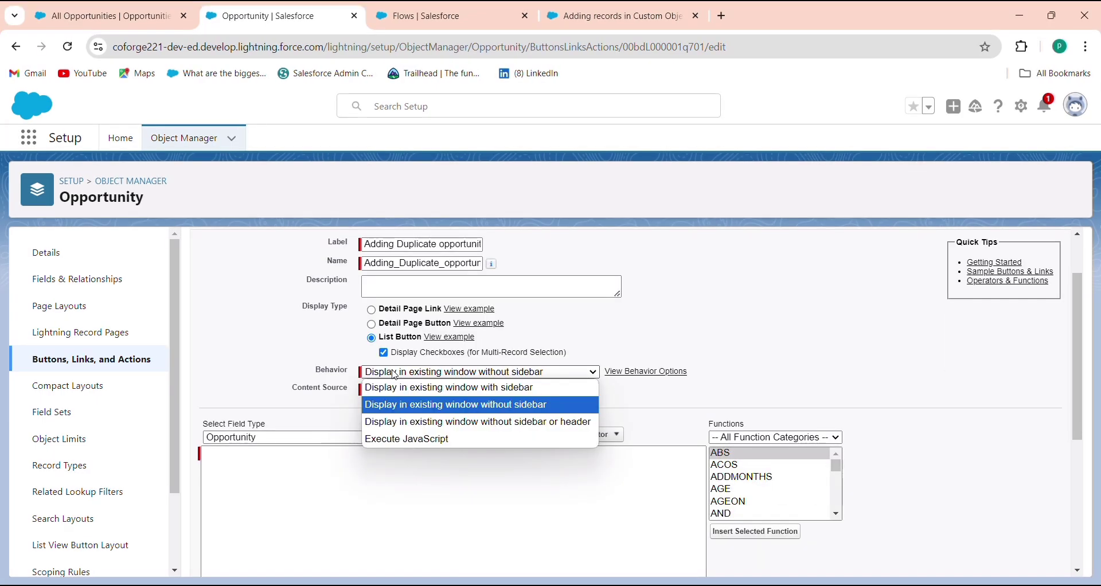
pyautogui.click(414, 409)
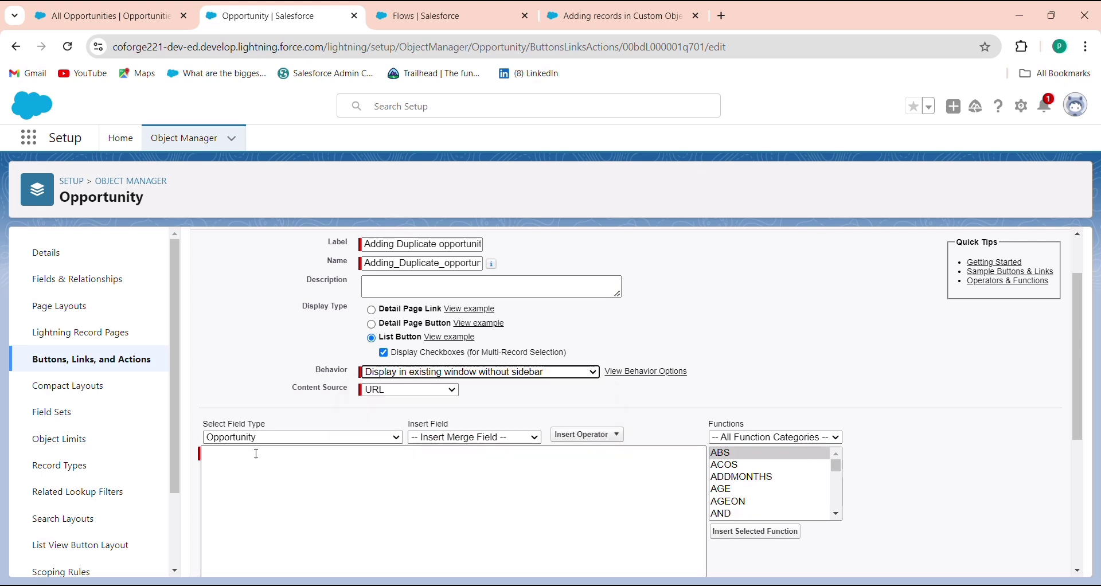
# - Begin the button's URL with "/flow/"
pyautogui.click(256, 456)
pyautogui.write('/')
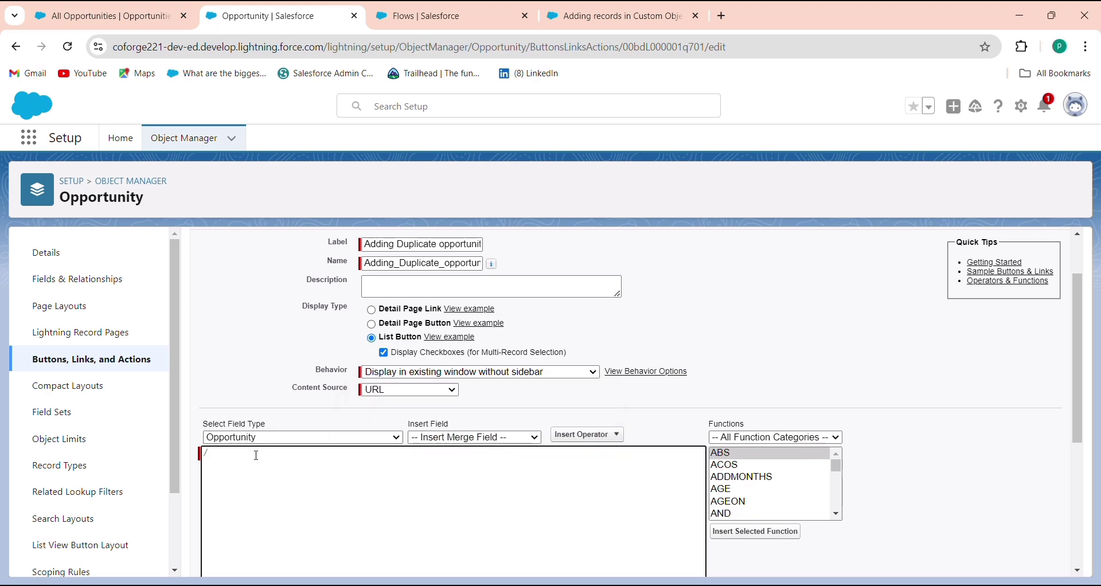
pyautogui.write('low')
pyautogui.write('f')
# - Copy the flow API name Adding_records_in_Custom_Objects from the flow's detail page in the Flows setup list
pyautogui.click(401, 16)
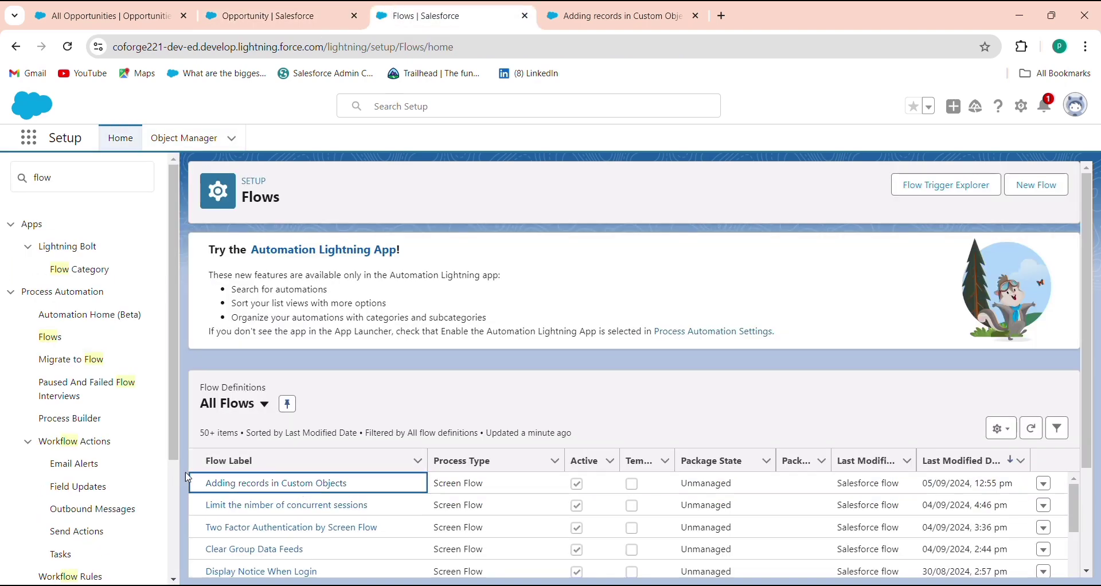
pyautogui.click(1044, 483)
pyautogui.click(998, 512)
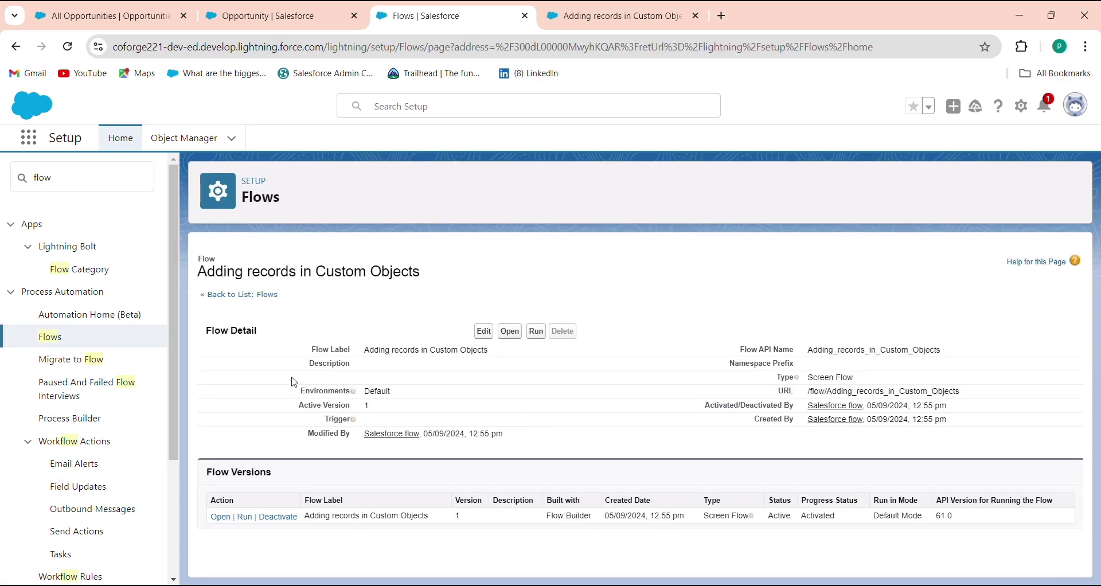
pyautogui.moveTo(806, 351); pyautogui.dragTo(961, 353)
pyautogui.hotkey('ctrl', 'c')
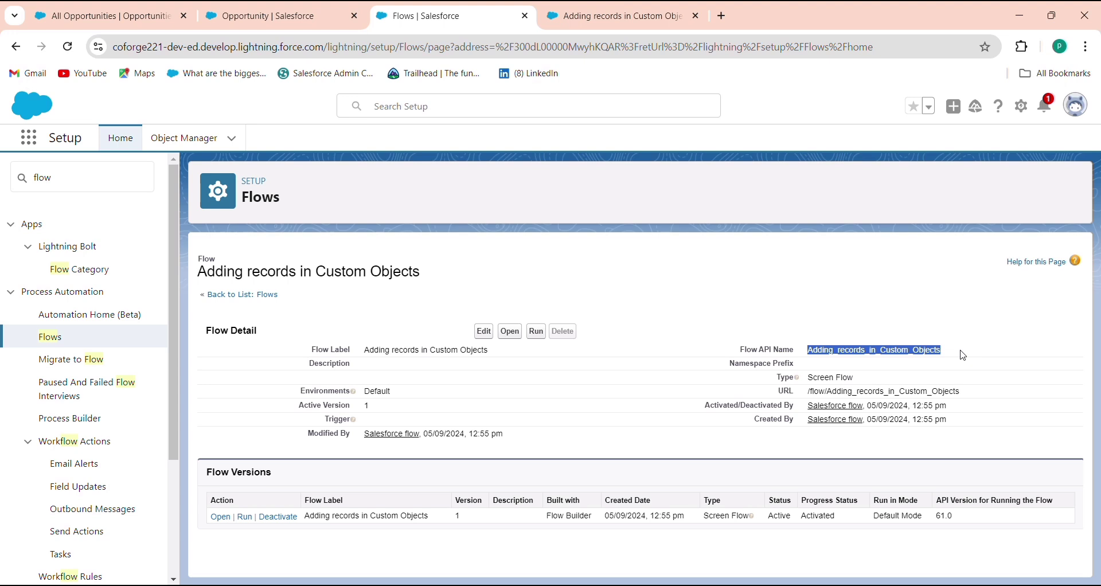
# - Complete the button's URL as /flow/Adding_records_in_Custom_Objects with the copied API name and save the button
pyautogui.click(321, 15)
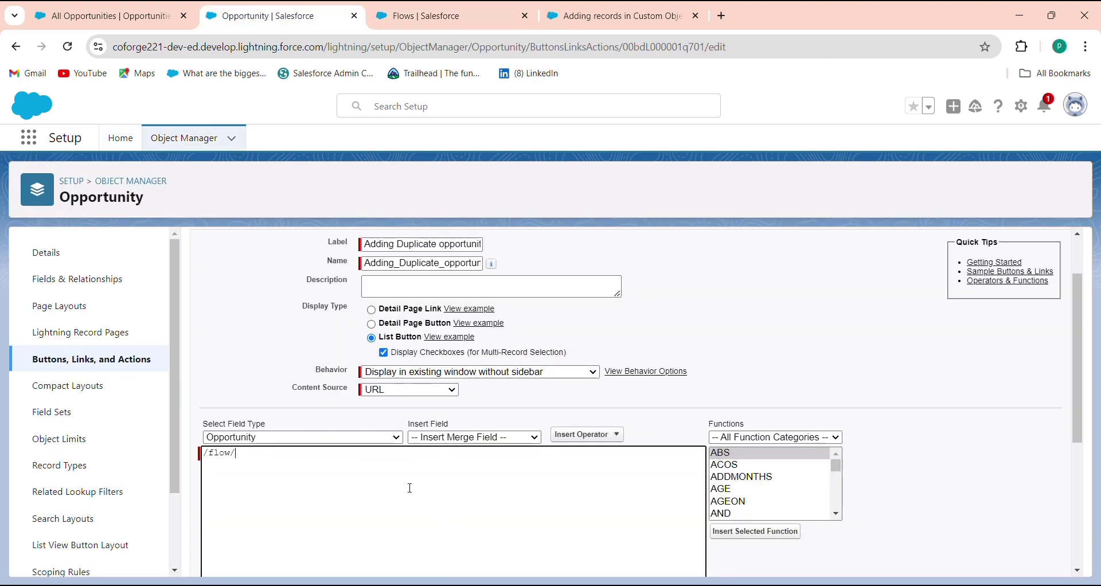
pyautogui.hotkey('ctrl', 'v')
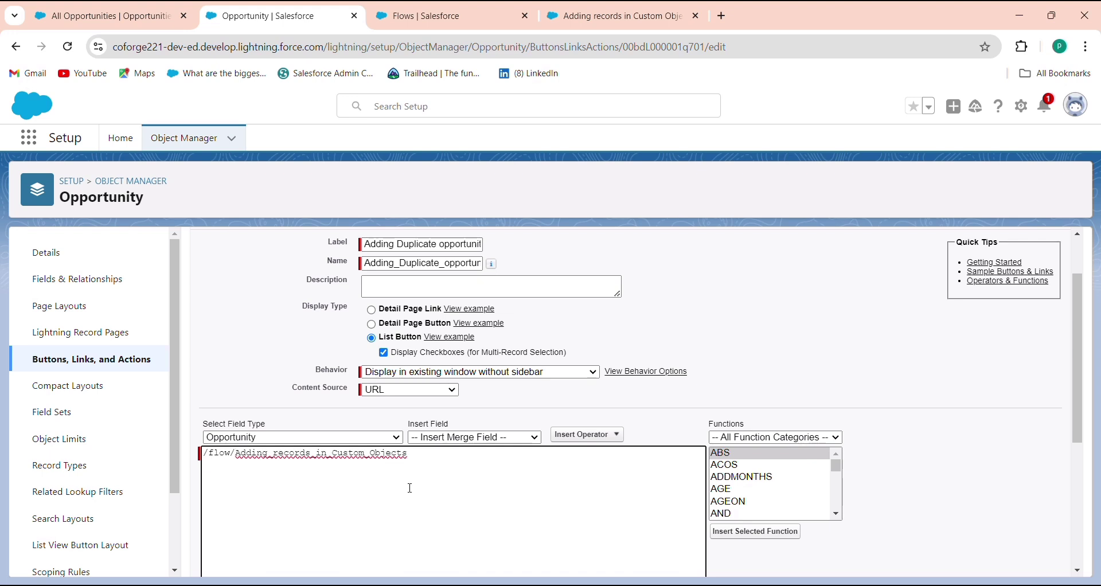
pyautogui.scroll(-5, 410, 489)
pyautogui.click(473, 558)
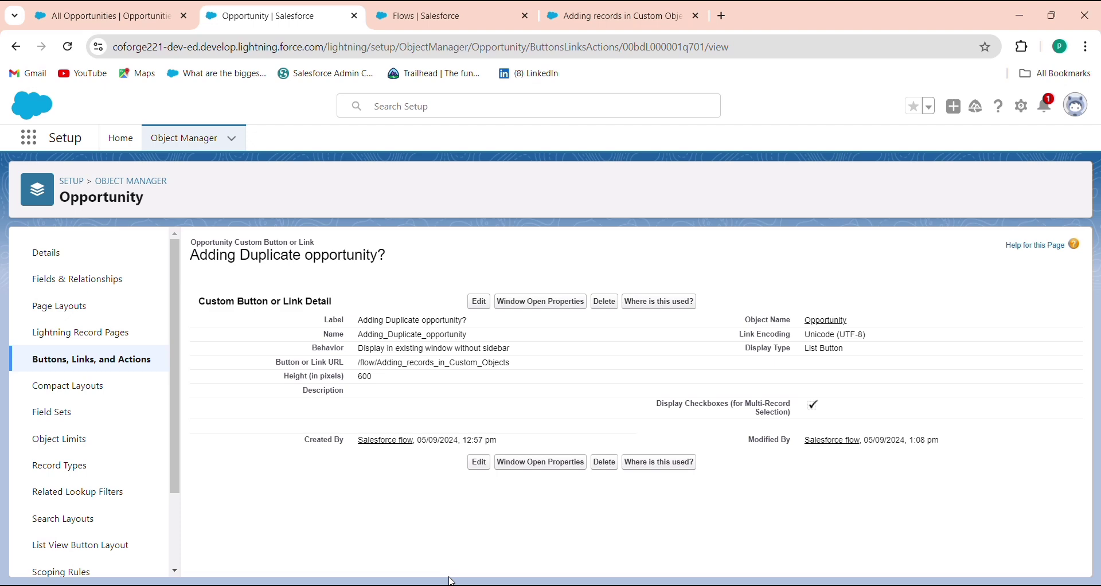
# - Add the custom button "Adding Duplicate opportunity?" to the Opportunity List View button layout and save the layout
pyautogui.click(114, 541)
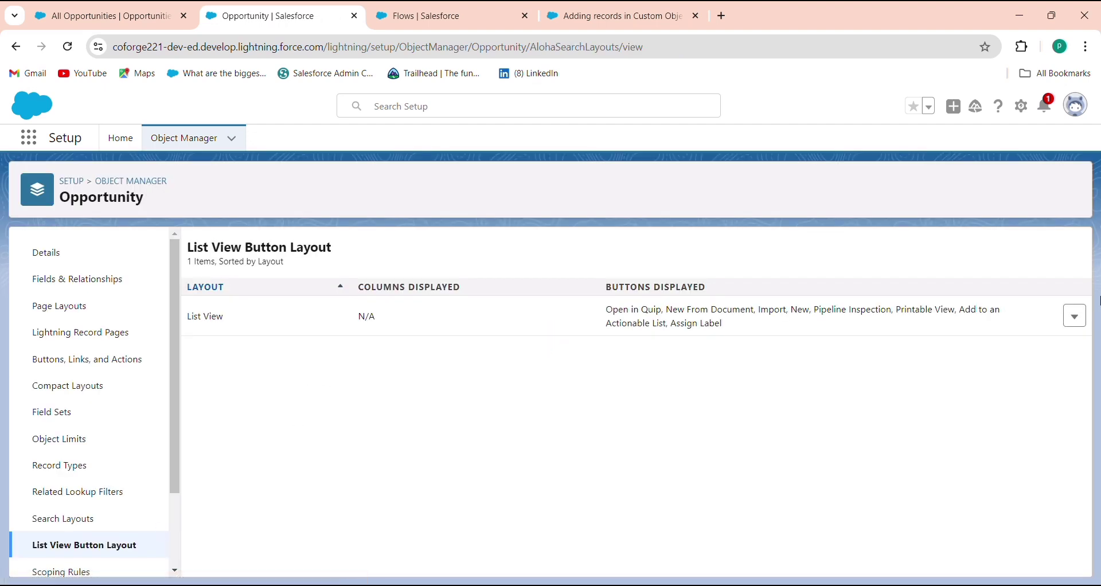
pyautogui.click(1074, 316)
pyautogui.click(1040, 346)
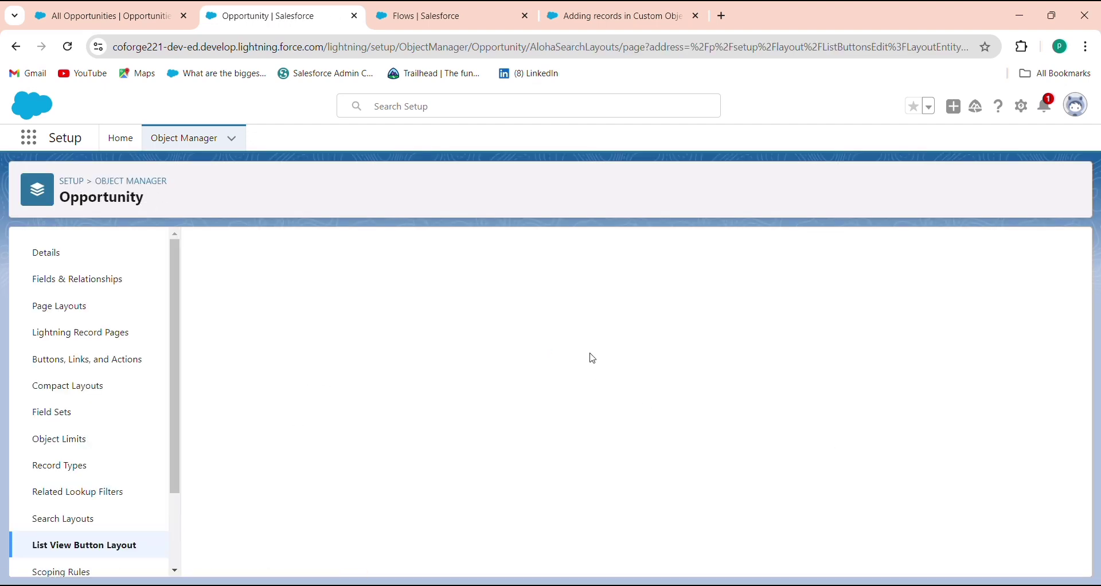
pyautogui.scroll(-3, 329, 393)
pyautogui.click(275, 359)
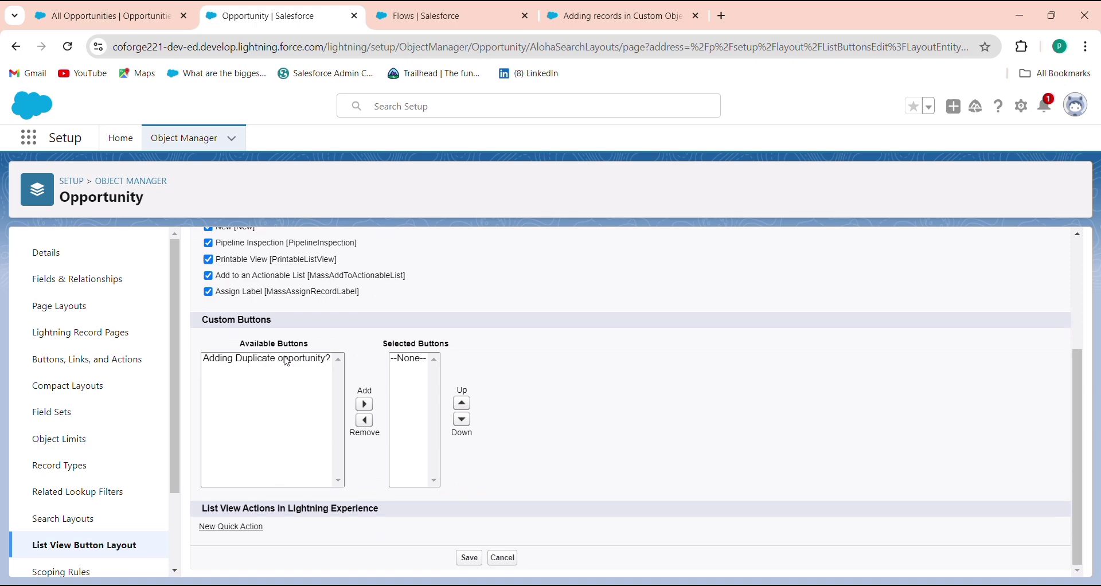
pyautogui.click(364, 405)
pyautogui.click(471, 559)
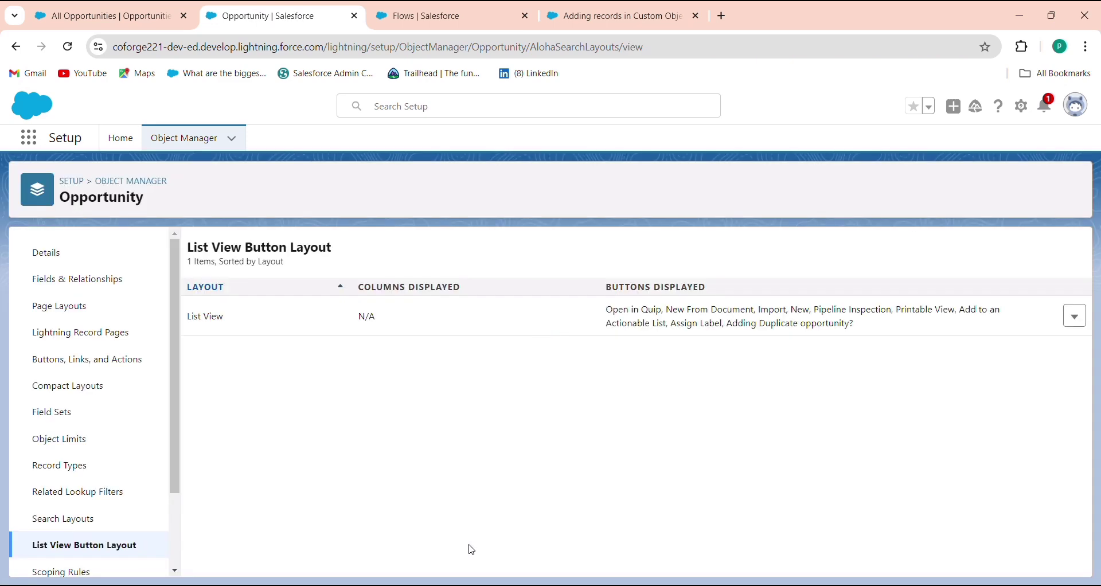
# - Launch the flow from the All Opportunities list with the "Adding Duplicate opportunity?" button
pyautogui.click(109, 16)
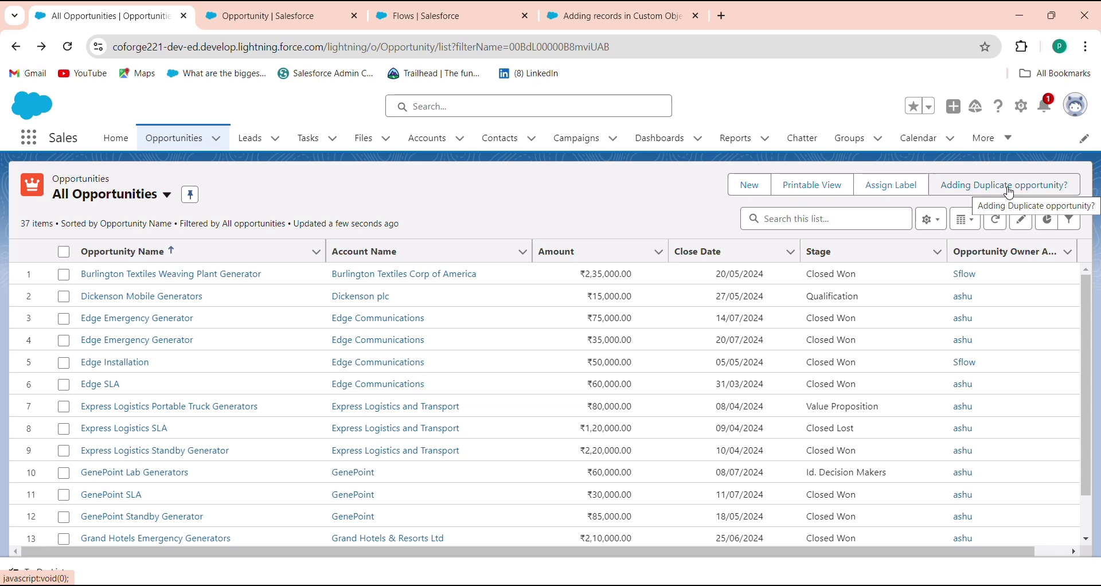
pyautogui.scroll(-1, 148, 453)
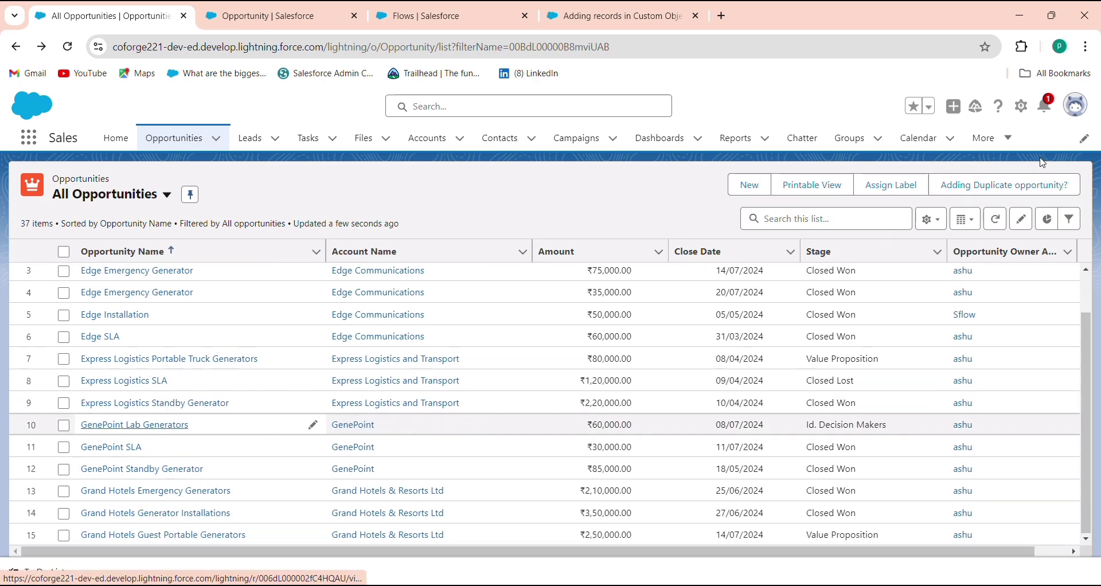
pyautogui.scroll(1, 1026, 213)
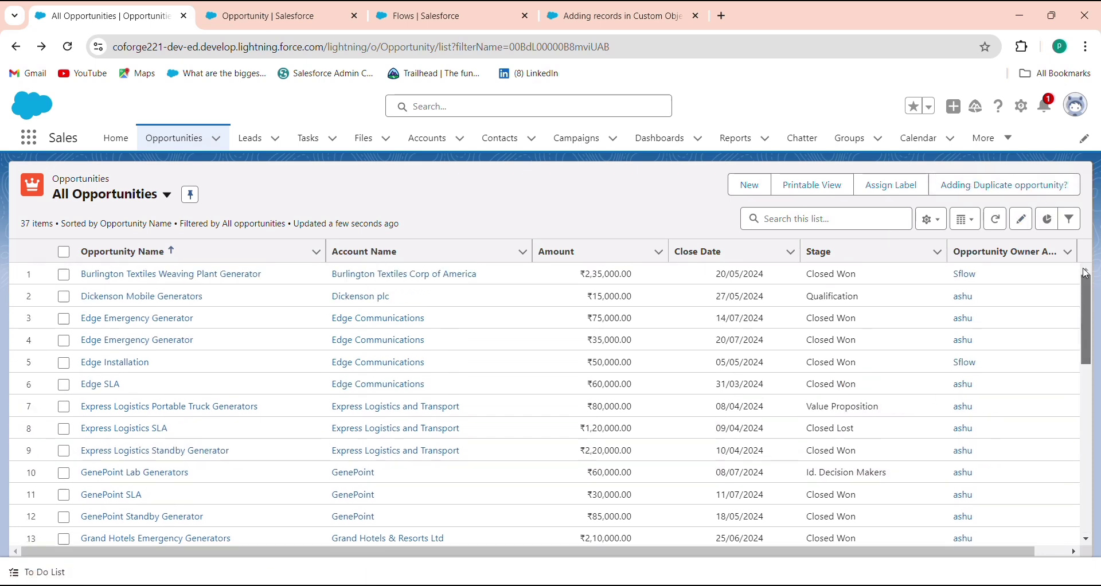
pyautogui.click(1027, 191)
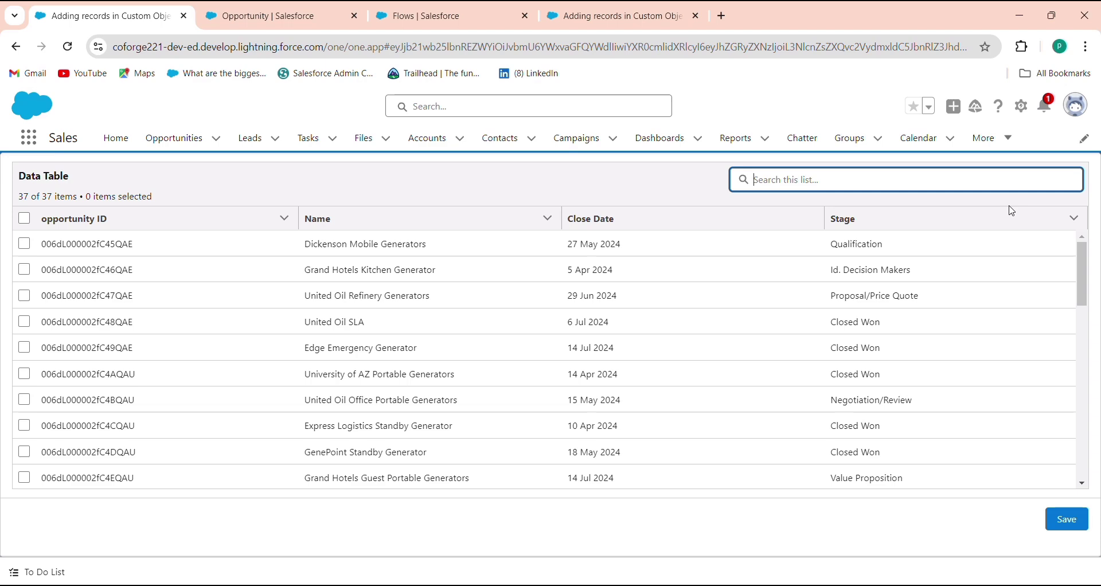
# - Select the first five opportunities in the data table, Dickenson Mobile Generators through Edge Emergency Generator, save them and finish the flow
pyautogui.scroll(-10, 998, 327)
pyautogui.scroll(10, 1008, 283)
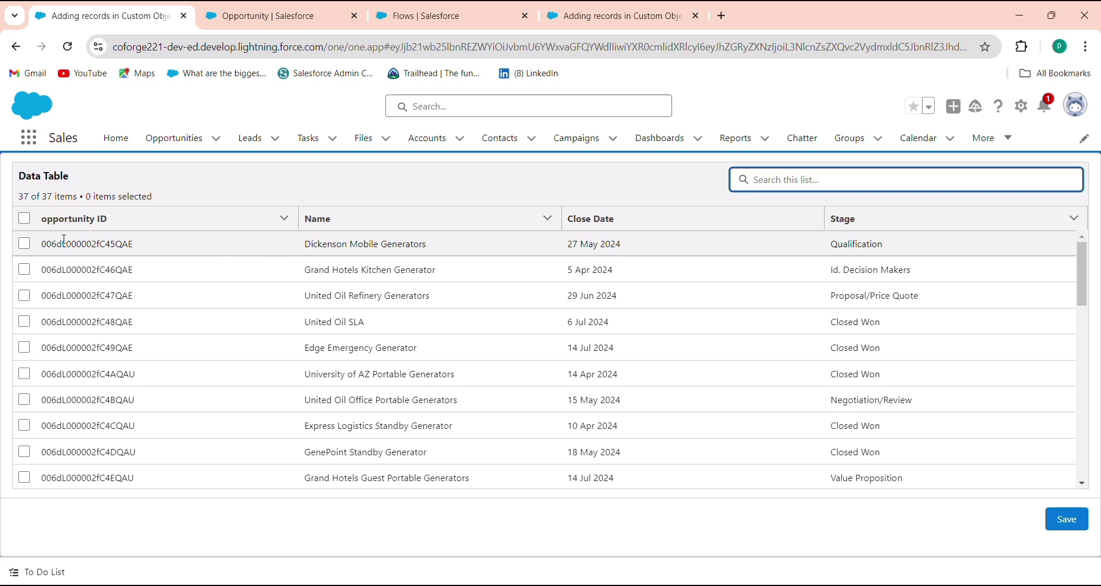
pyautogui.click(24, 244)
pyautogui.click(24, 270)
pyautogui.click(24, 295)
pyautogui.click(25, 321)
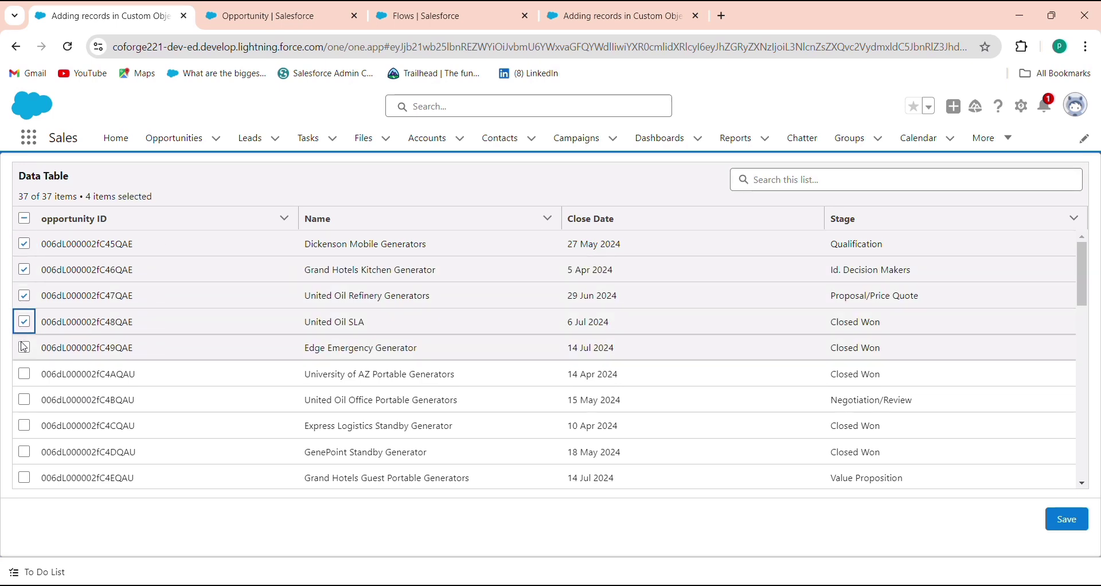
pyautogui.click(24, 347)
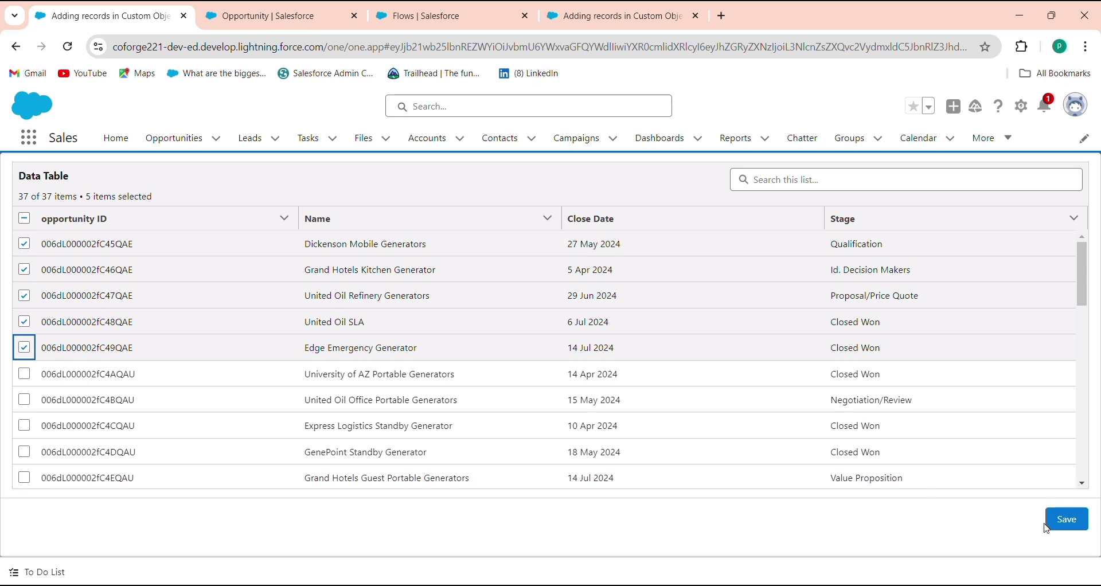
pyautogui.click(1075, 529)
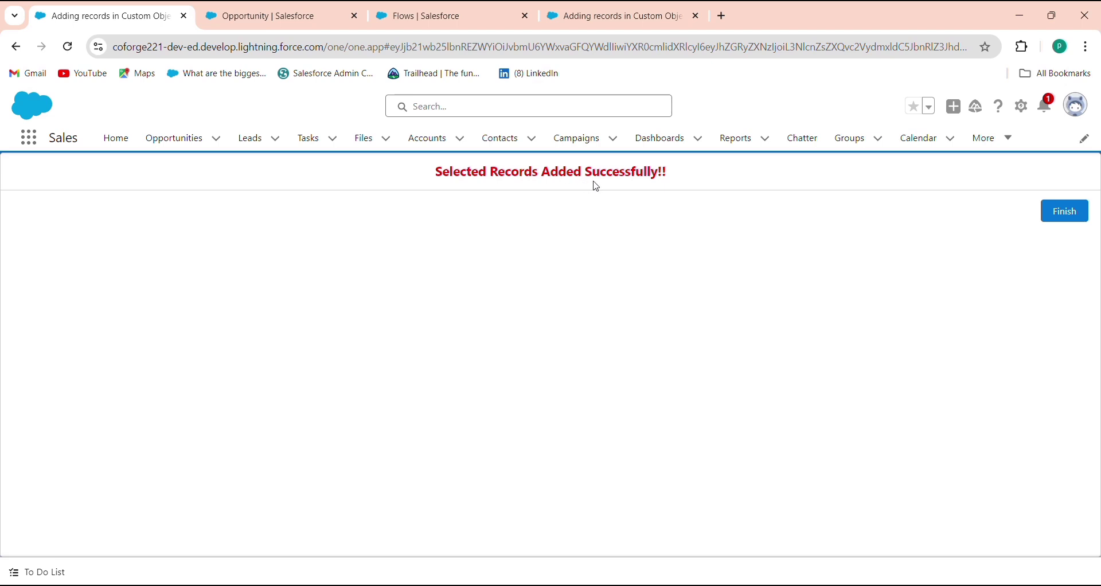
pyautogui.click(1064, 215)
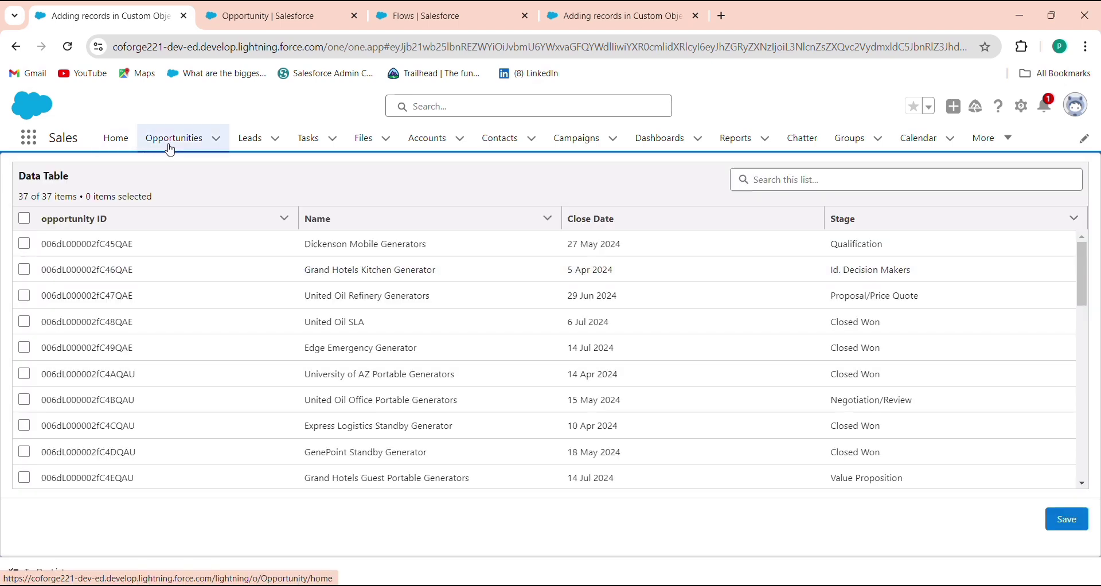
# - Open the Duplicate opportunity object's All list view and pin it as the default
pyautogui.click(159, 148)
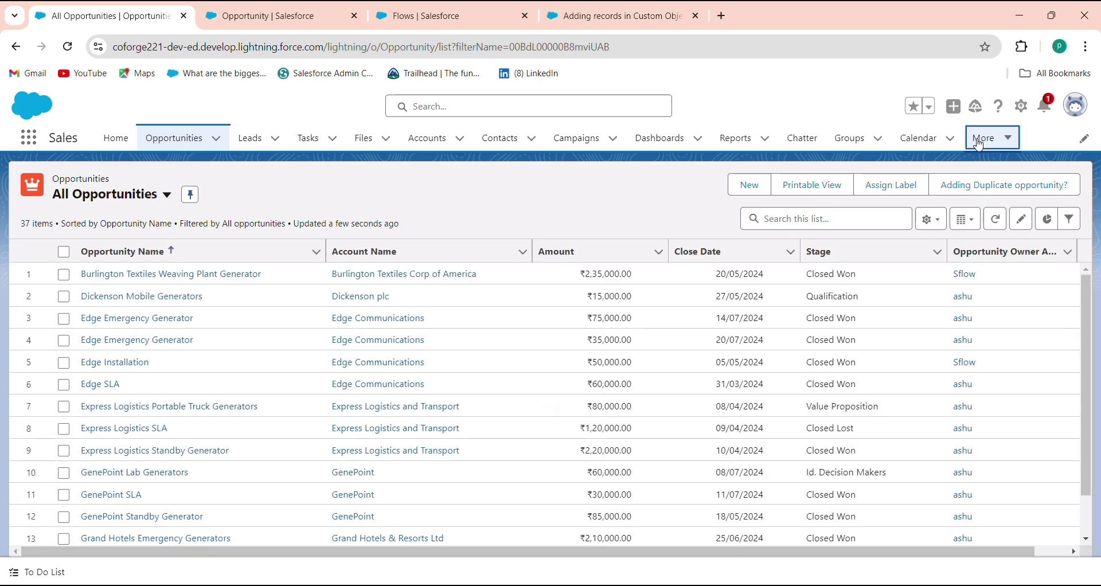
pyautogui.click(987, 139)
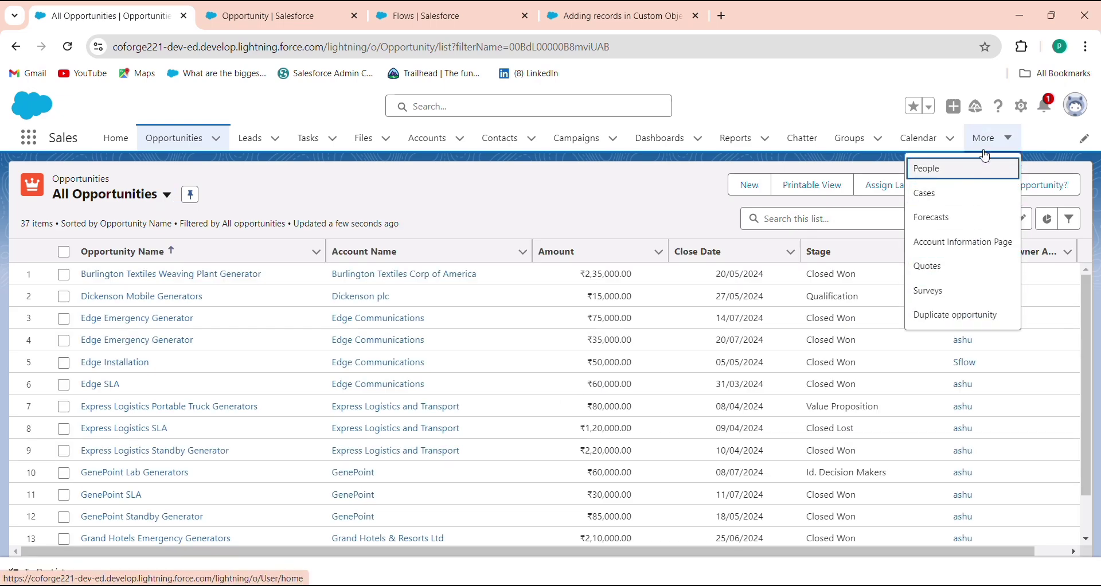
pyautogui.click(979, 328)
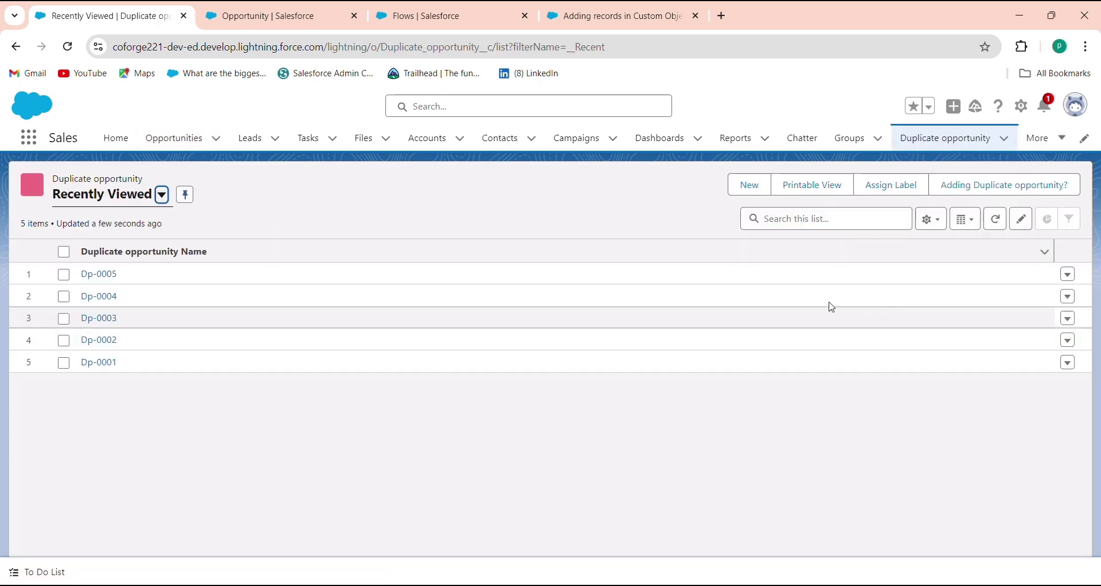
pyautogui.click(144, 194)
pyautogui.click(117, 247)
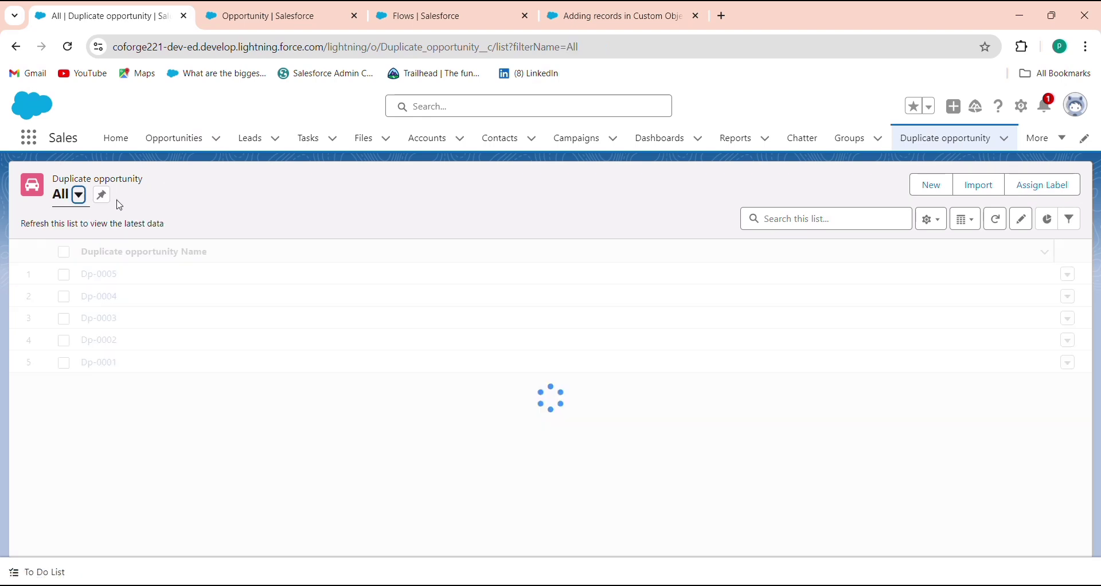
pyautogui.click(107, 200)
# - Add opportunity name, Stage and Closed Date to the visible fields of the All list view
pyautogui.click(932, 219)
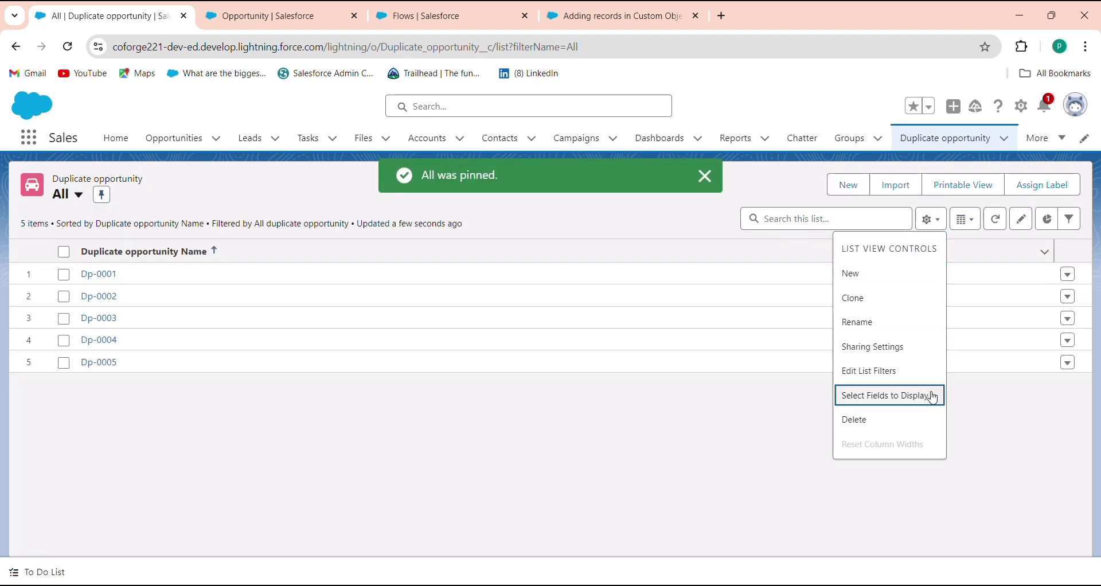
pyautogui.click(922, 395)
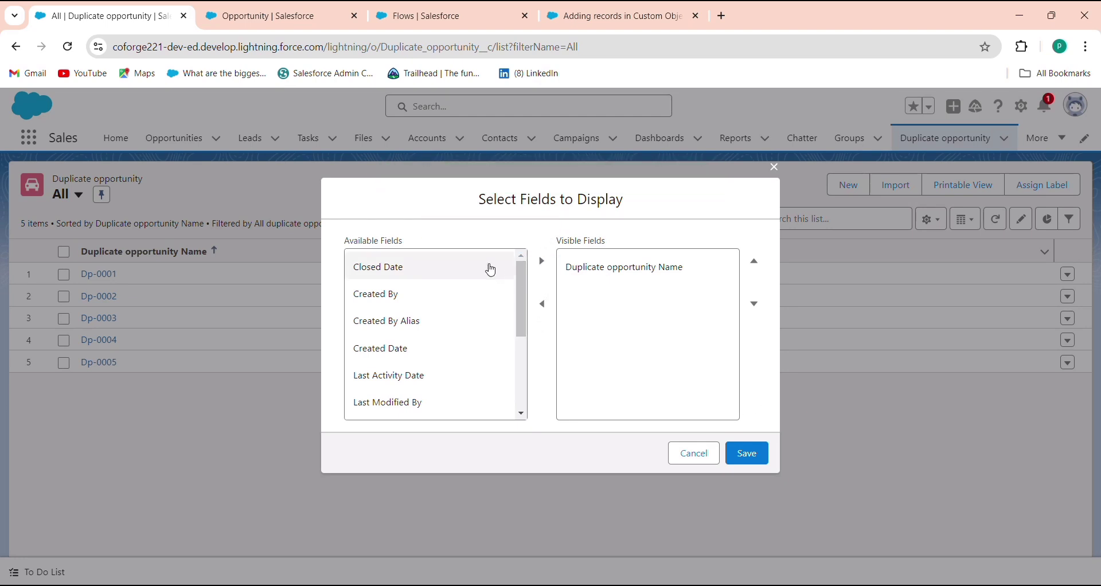
pyautogui.scroll(-3, 455, 314)
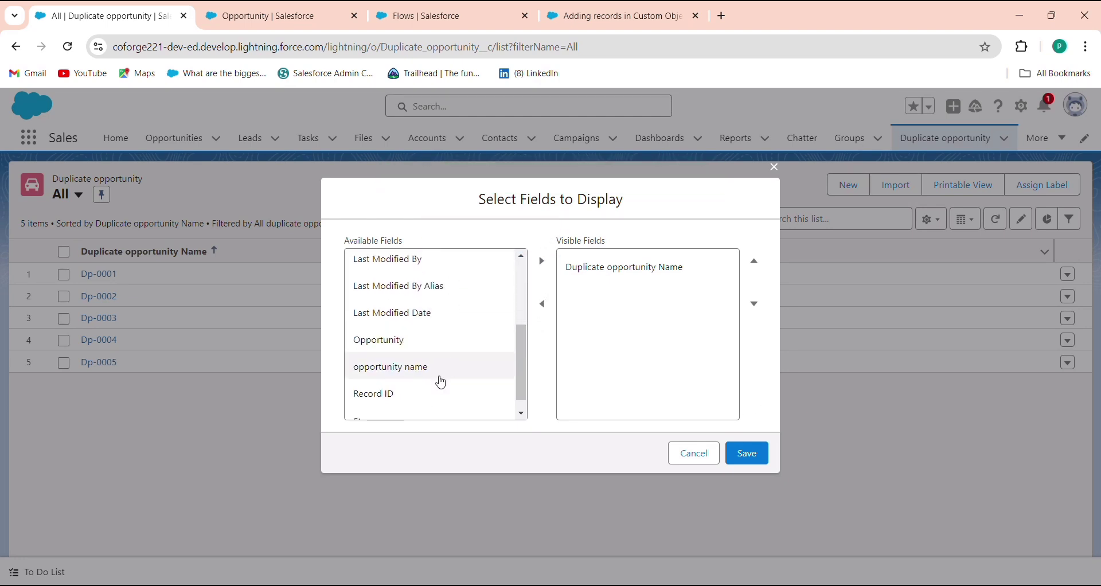
pyautogui.click(453, 370)
pyautogui.click(542, 261)
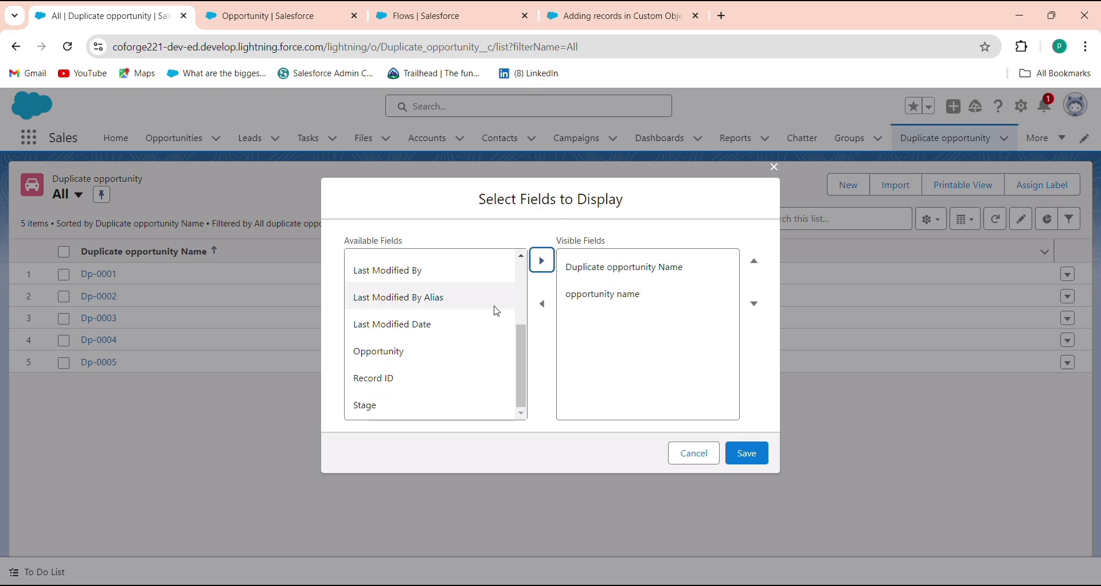
pyautogui.click(413, 401)
pyautogui.click(543, 262)
pyautogui.scroll(2, 410, 377)
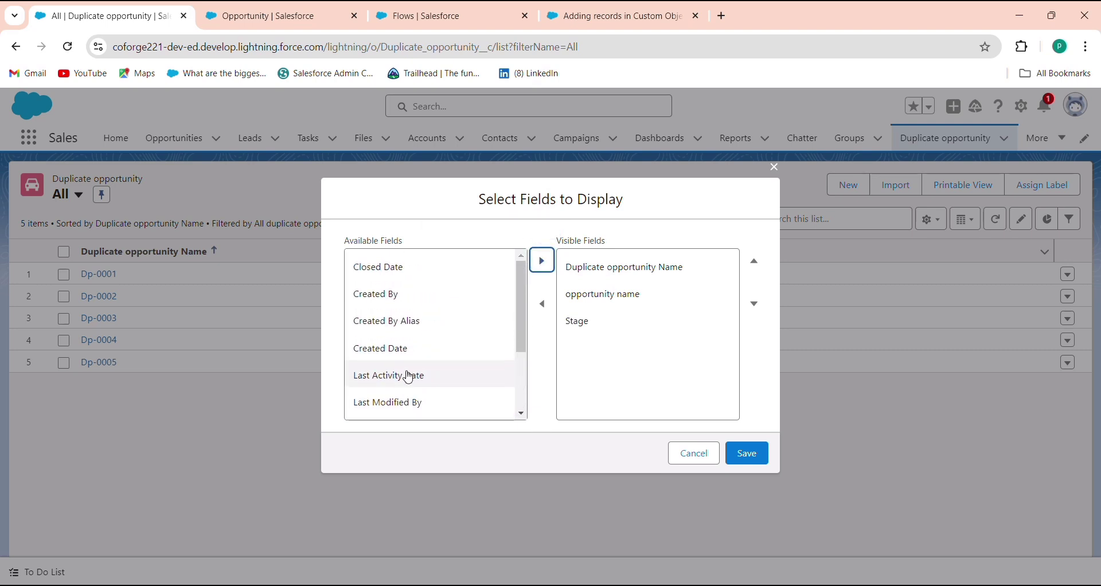
pyautogui.scroll(-2, 411, 365)
pyautogui.scroll(2, 430, 361)
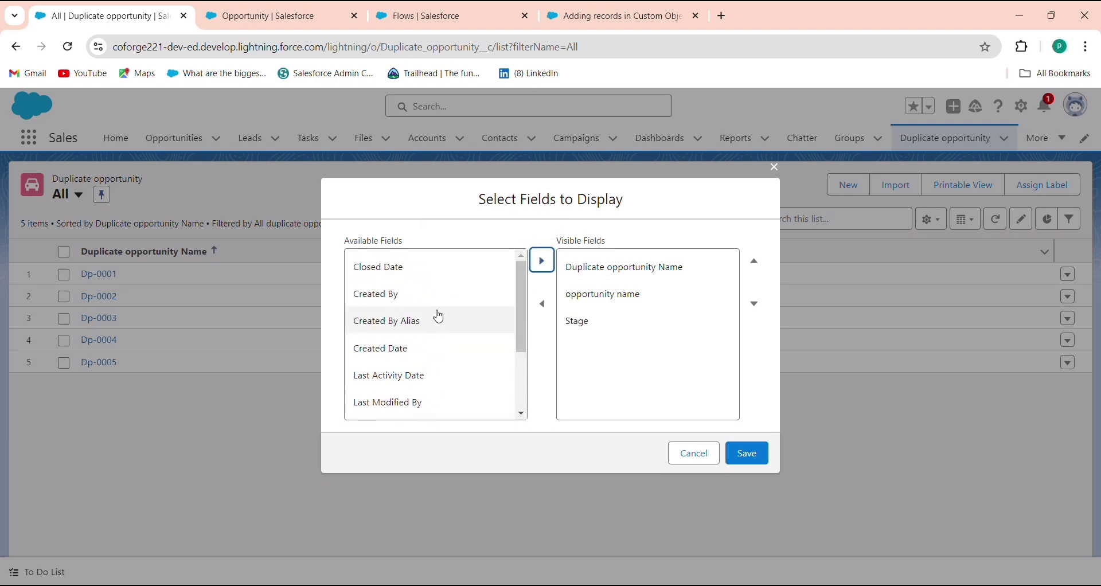
pyautogui.click(449, 273)
pyautogui.click(540, 265)
# - Place Closed Date between opportunity name and Stage in the visible fields and save the list view
pyautogui.click(640, 348)
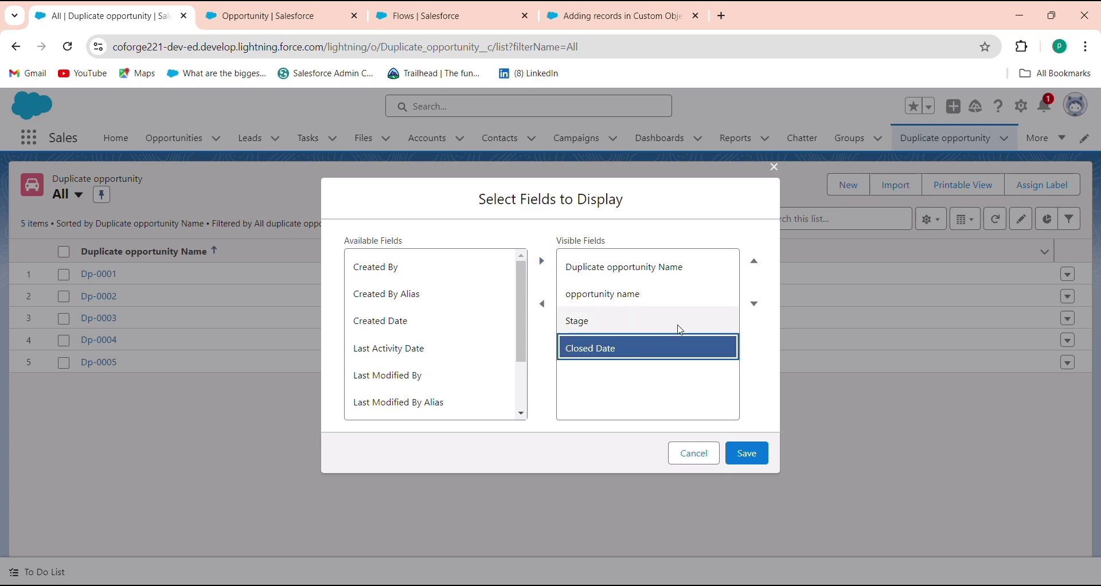
pyautogui.click(755, 261)
pyautogui.click(755, 261)
pyautogui.click(754, 304)
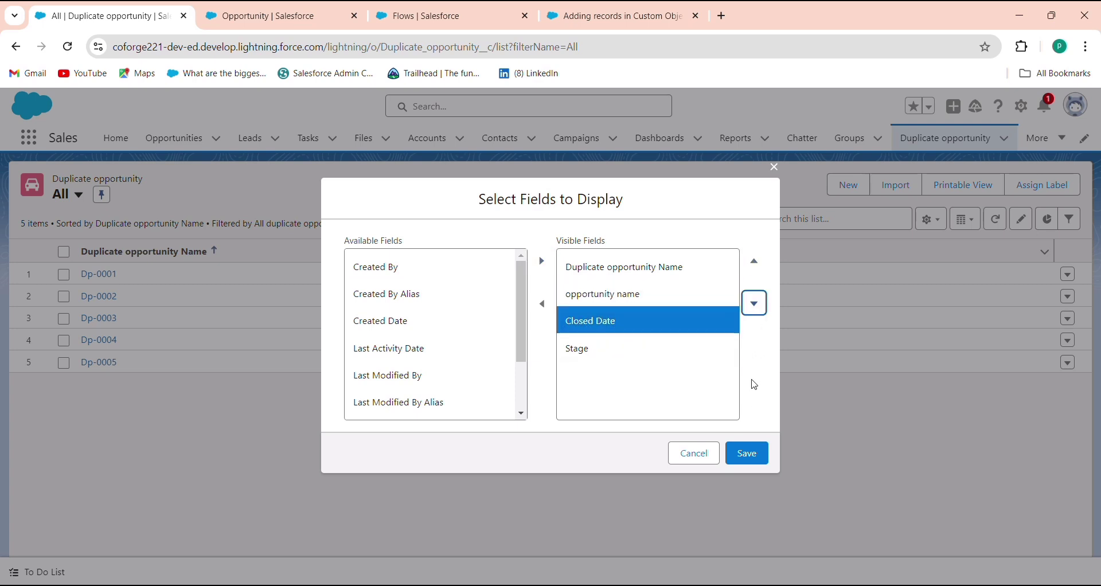
pyautogui.click(748, 452)
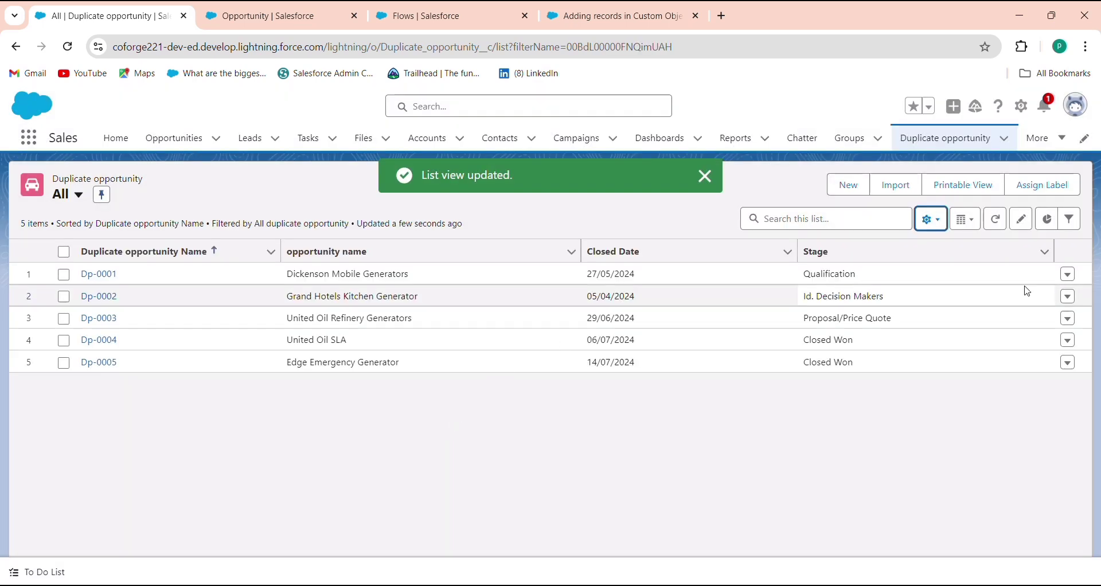